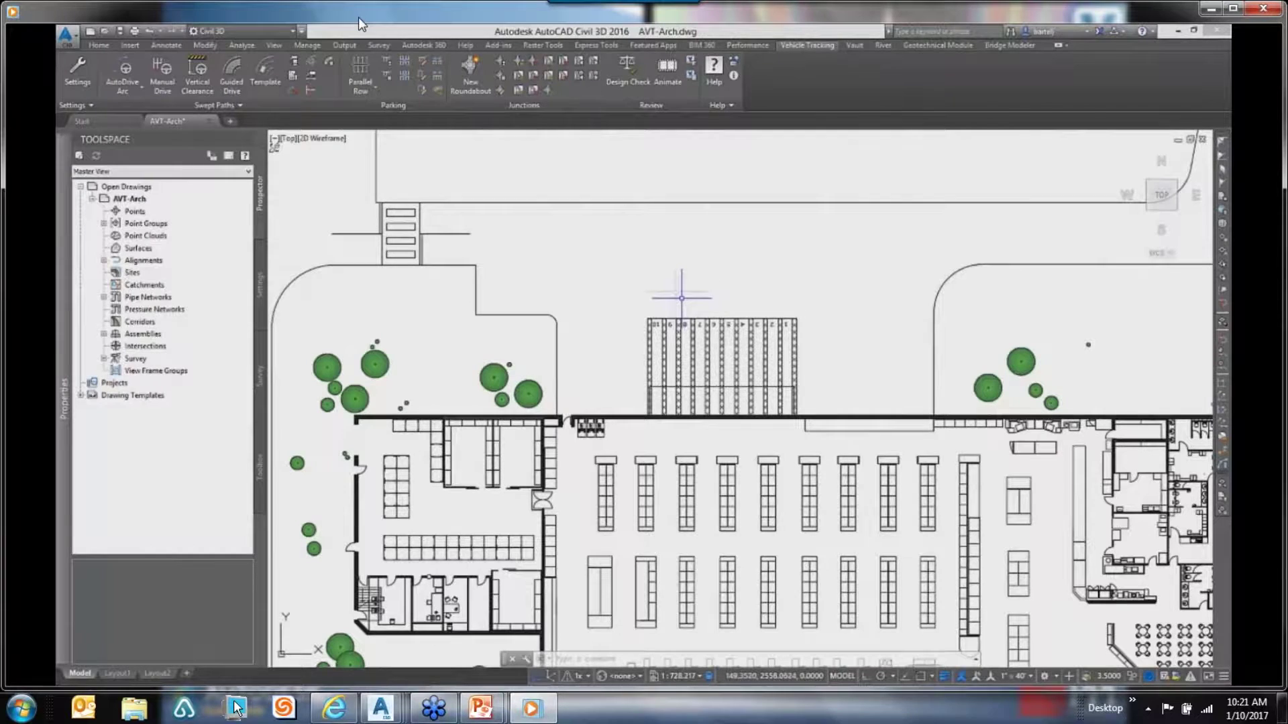
Start an AutoDrive path with the WB-67 Interstate Semi-Trailer from the drawing's vehicle pool, positioned beside the crosswalk facing the loading docks' side
left_click(142, 87)
left_click(145, 116)
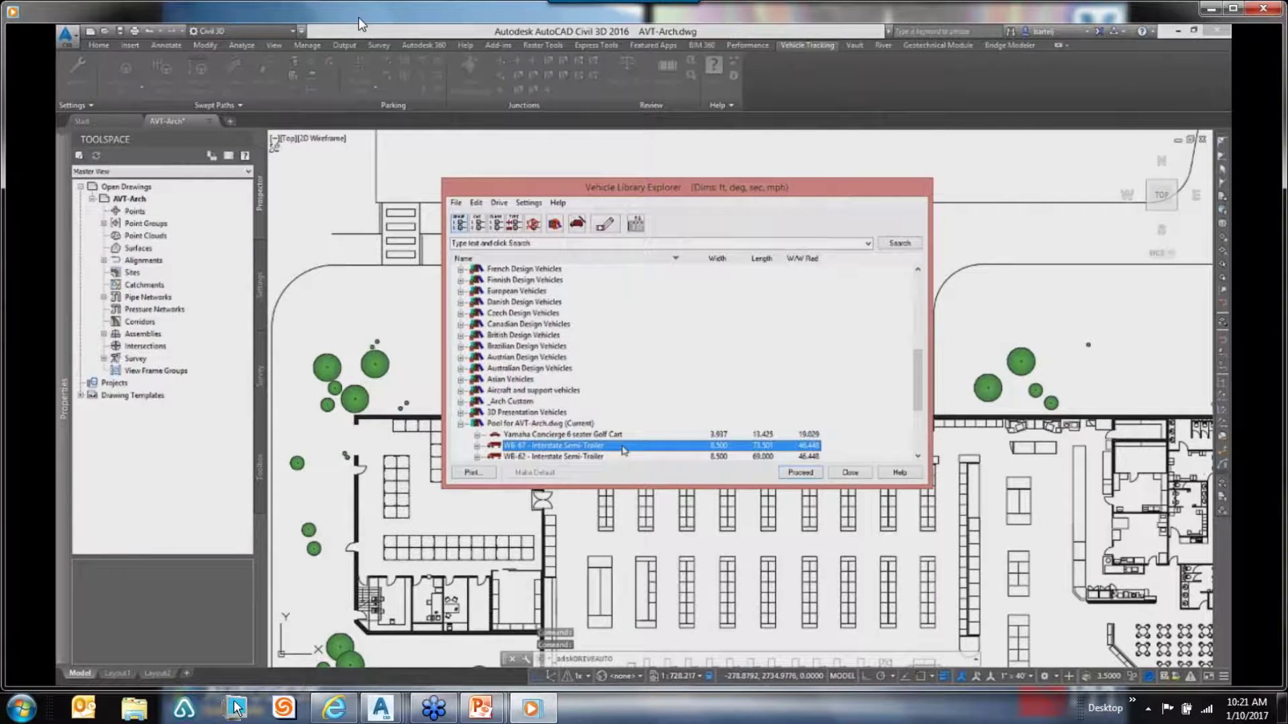
left_click(800, 473)
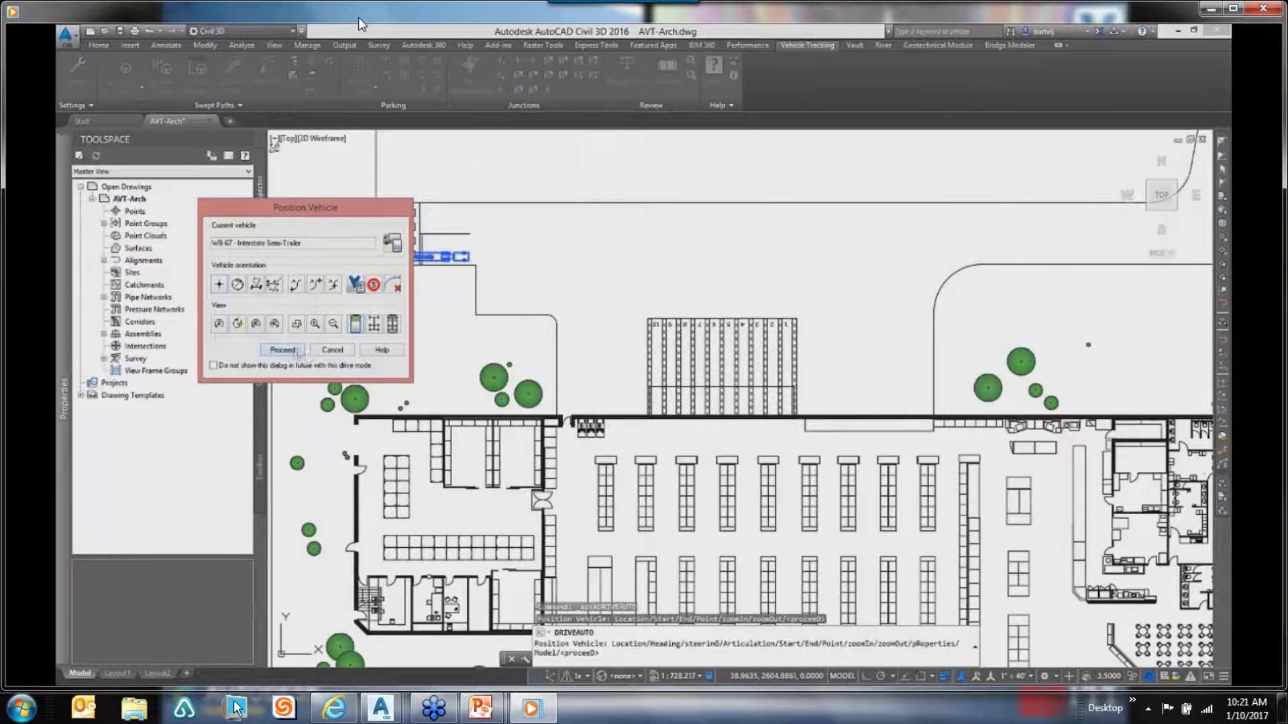
left_click(298, 352)
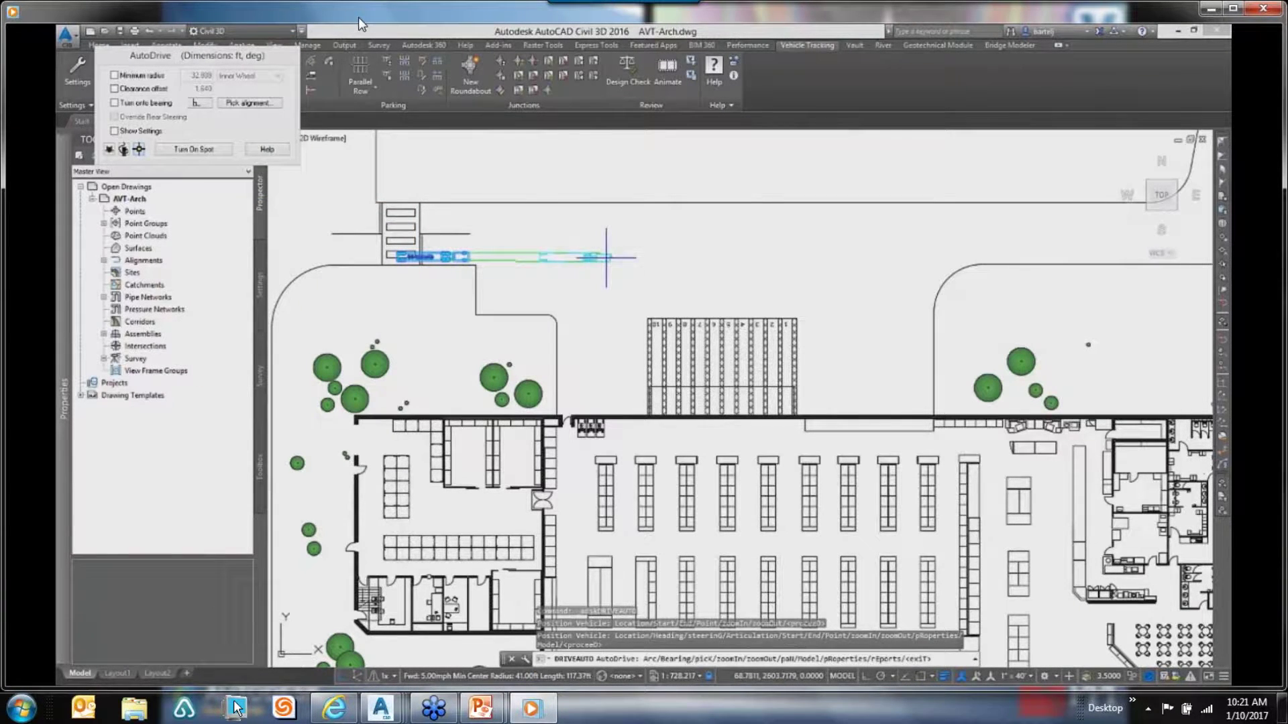
Drive the semi-trailer forward along the road past the loading docks, ending with a curve away from the building
left_click(624, 257)
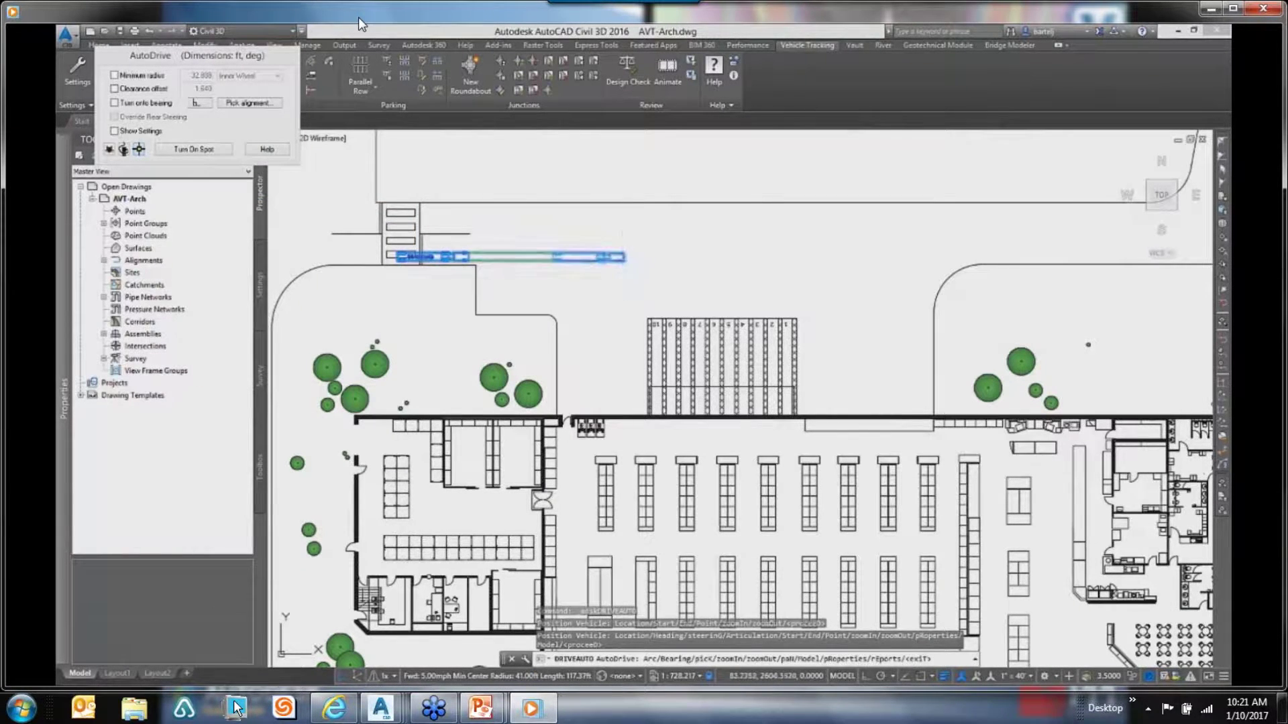
left_click(743, 255)
left_click(848, 224)
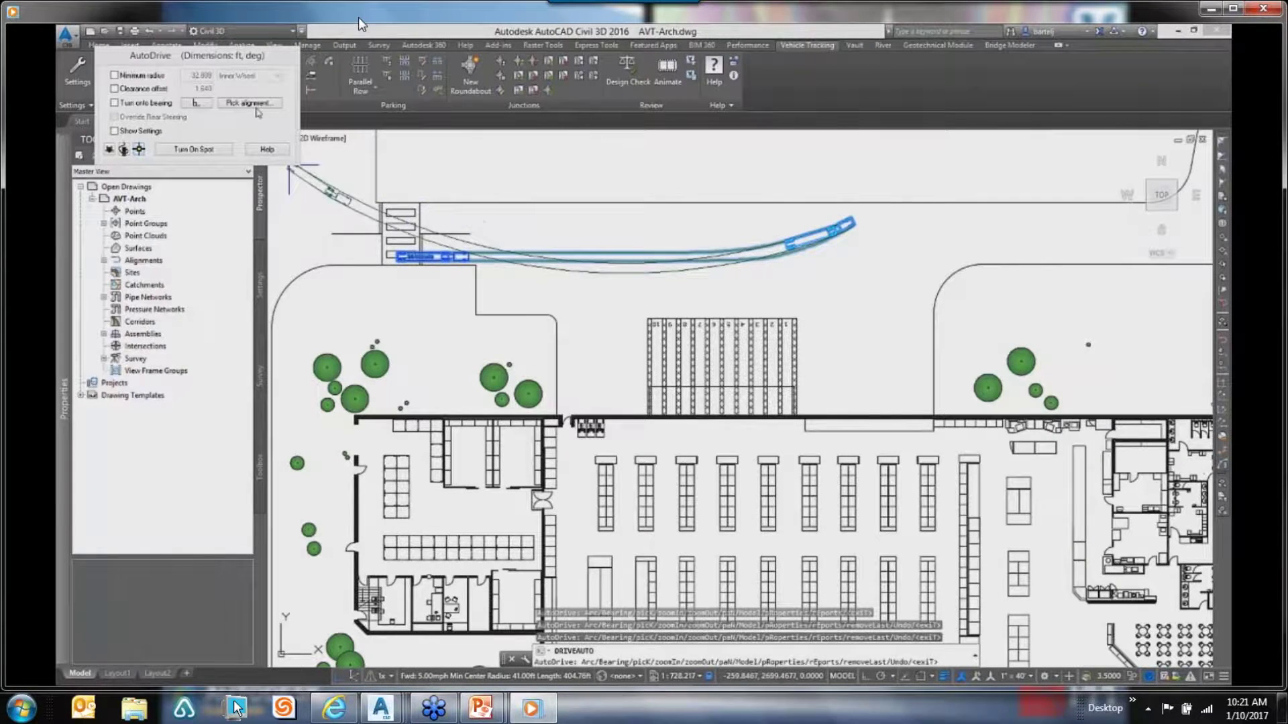
Reverse the semi-trailer into loading dock 8, using the bay's stripe line as the picked alignment, and finish the path
key("Return")
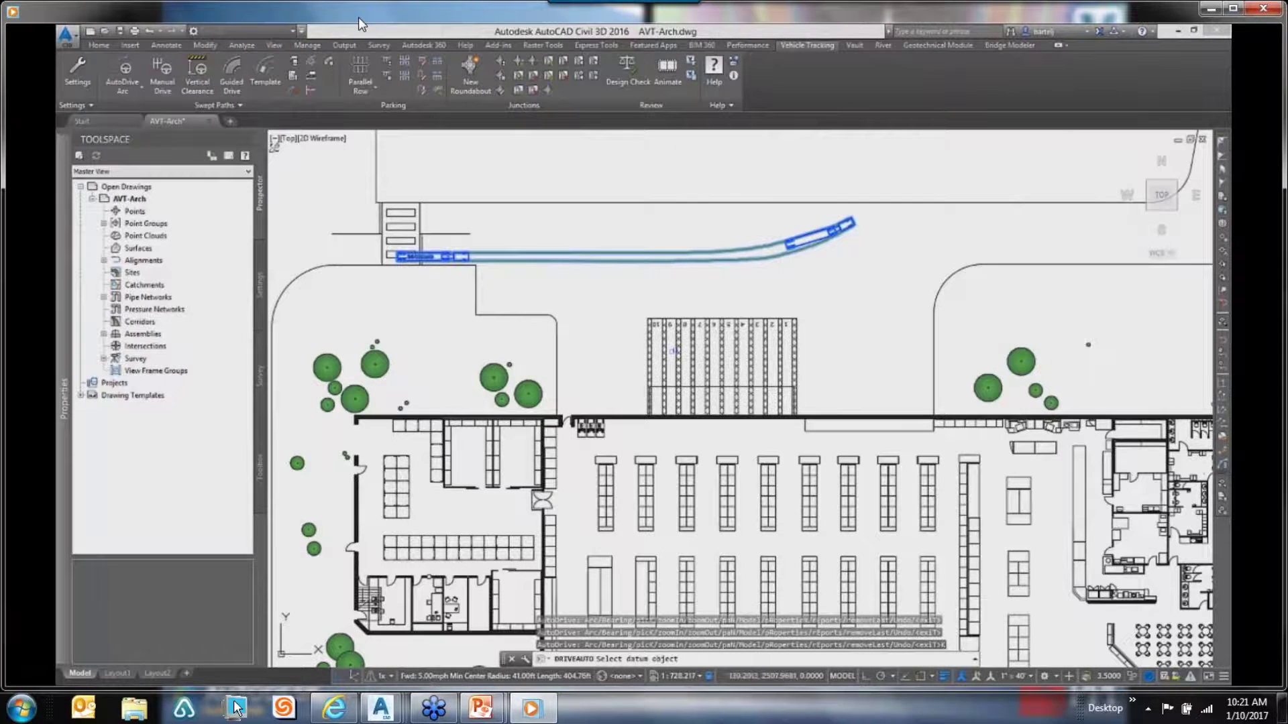
left_click(678, 356)
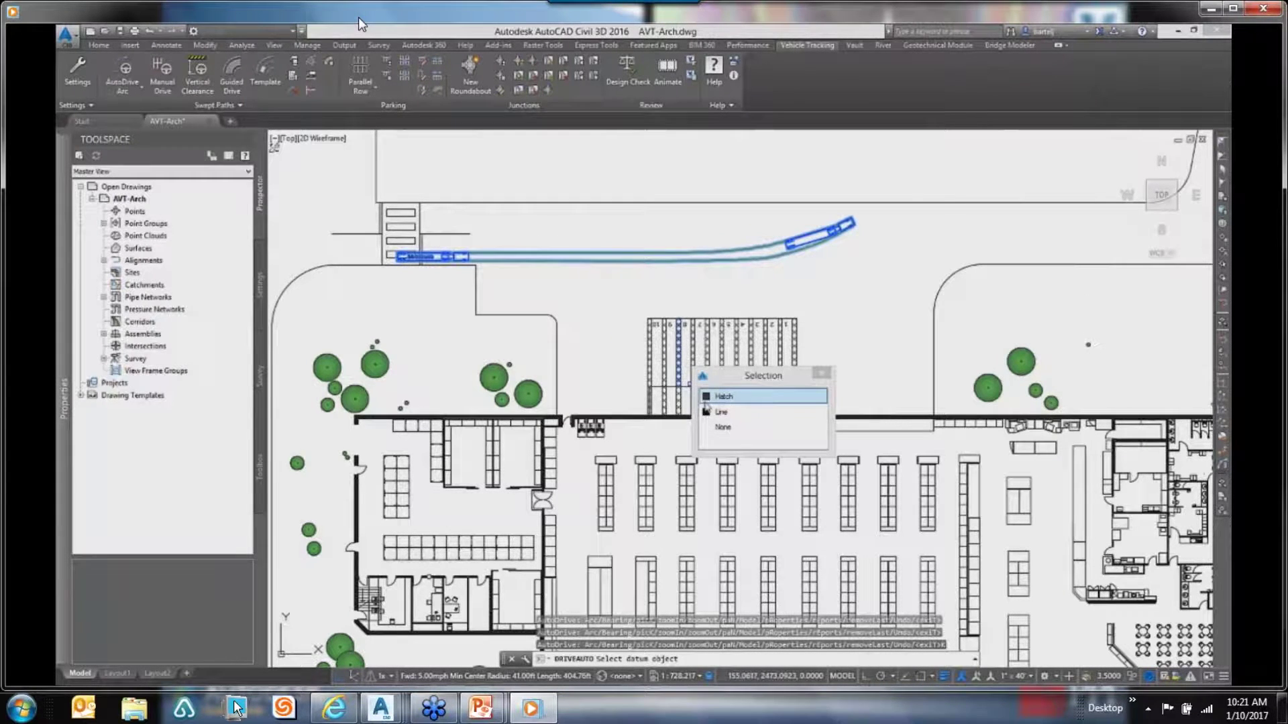
left_click(711, 411)
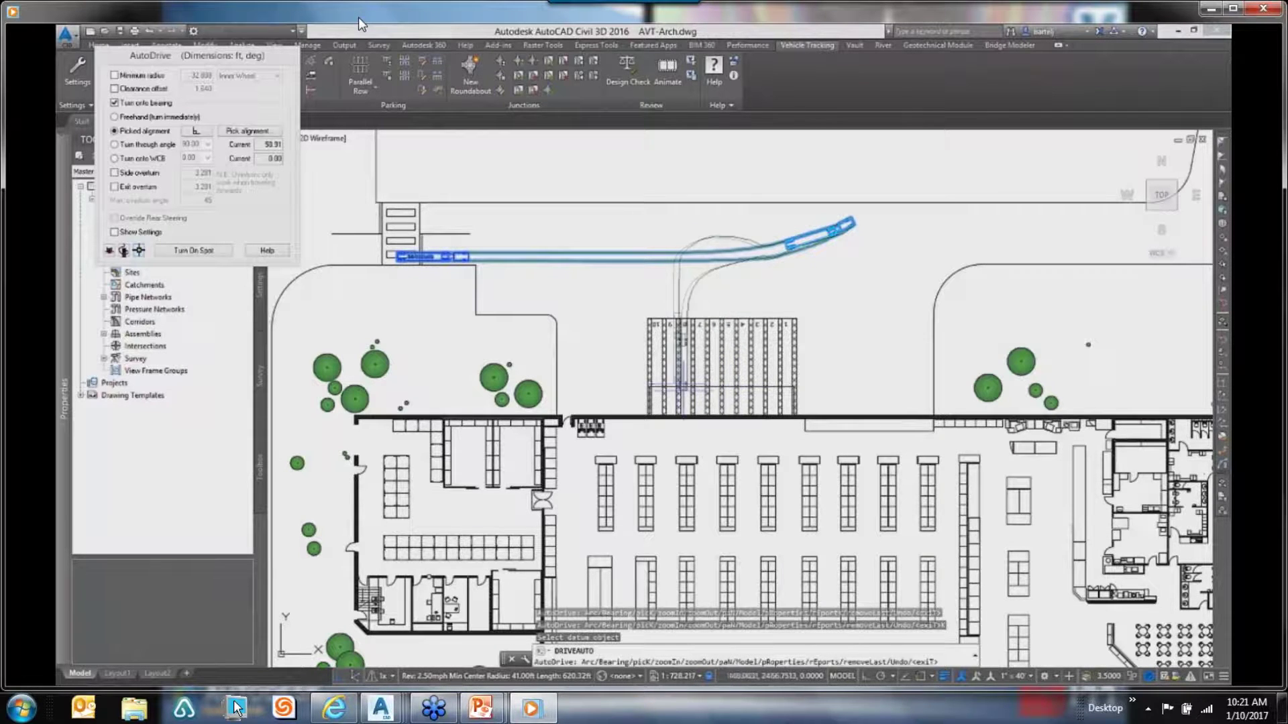
scroll(680, 386, "up", 2)
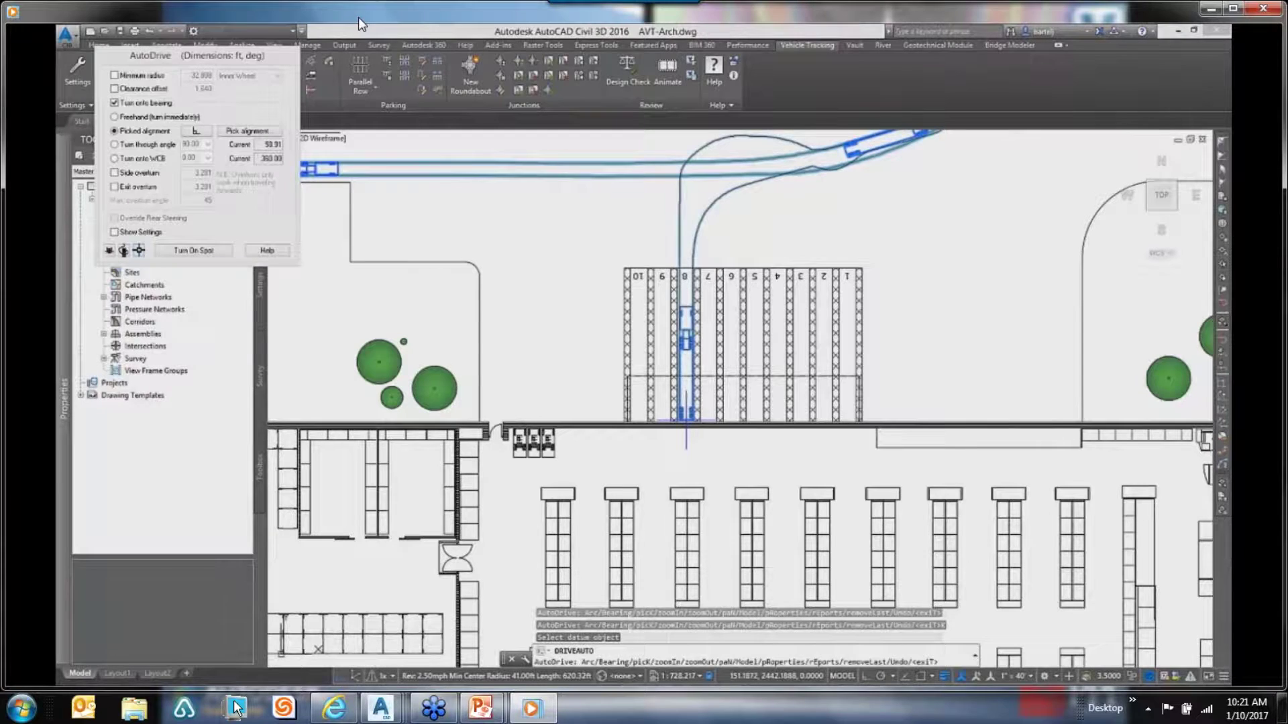
key("Escape")
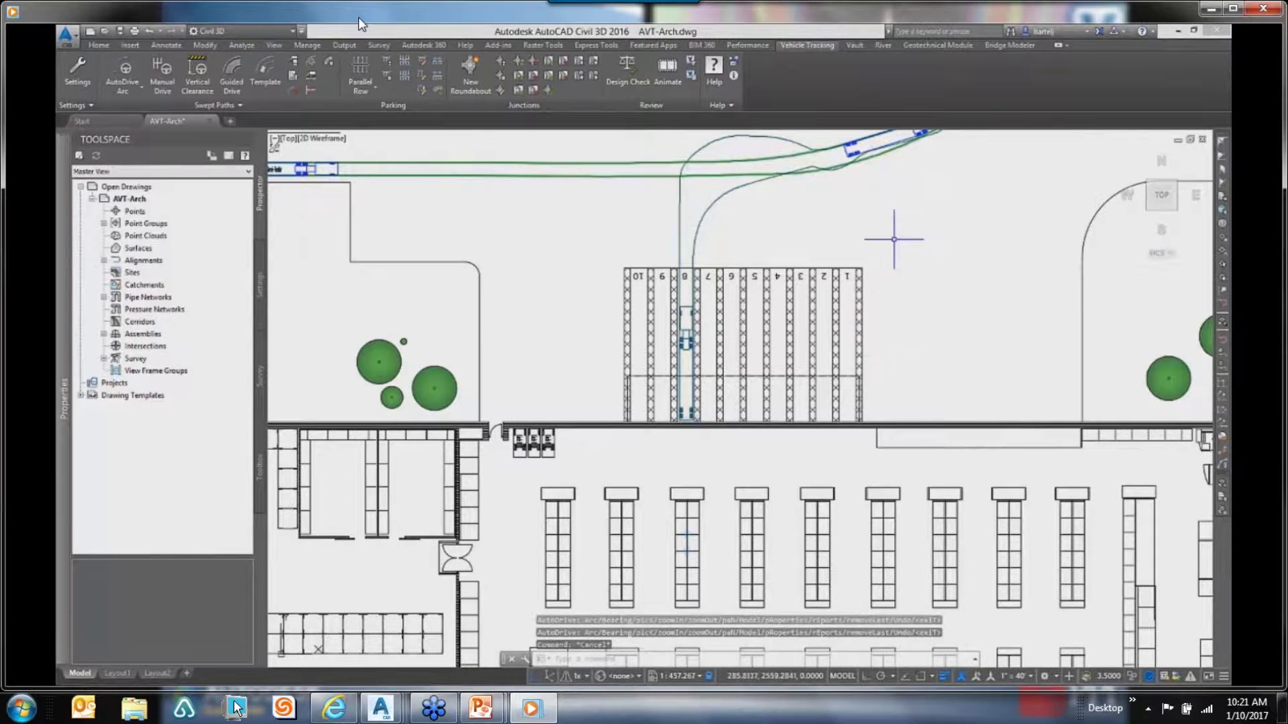
Place annotated body outlines on the semi-trailer's path, one on the straight approach and two along the reversing curve into dock 8
scroll(894, 239, "down", 2)
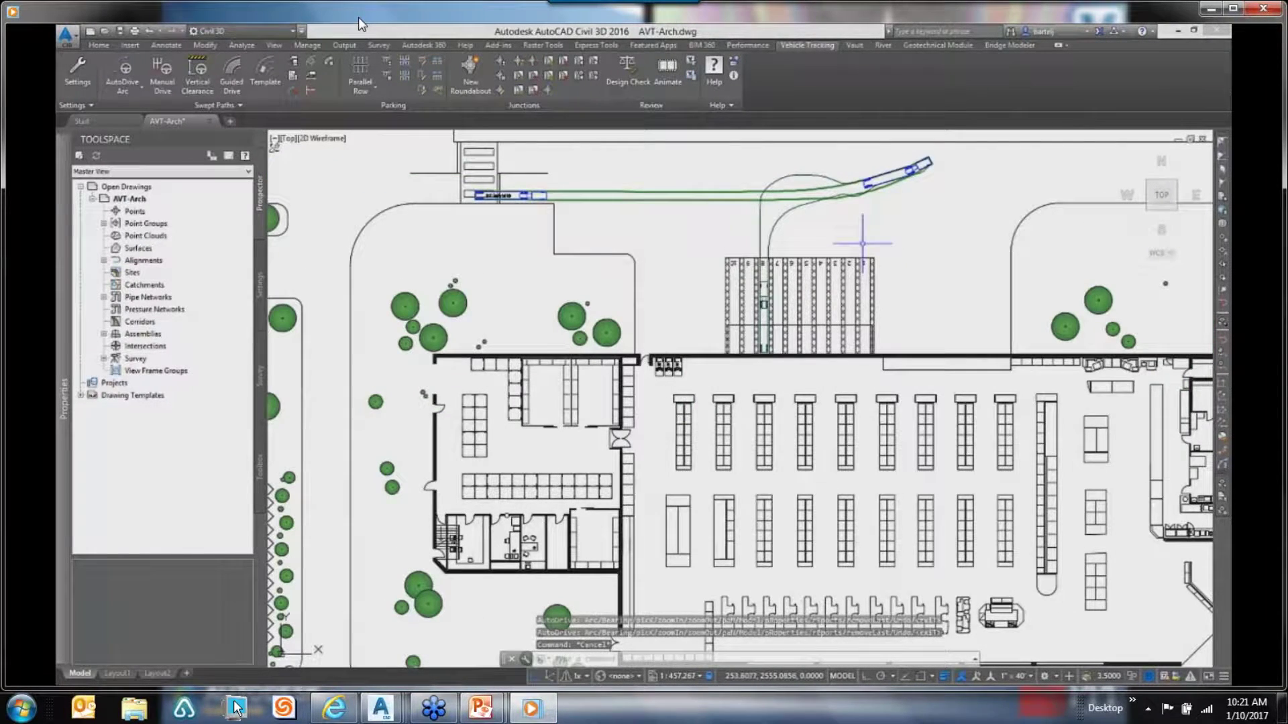
middle_click_drag(806, 176, 753, 210)
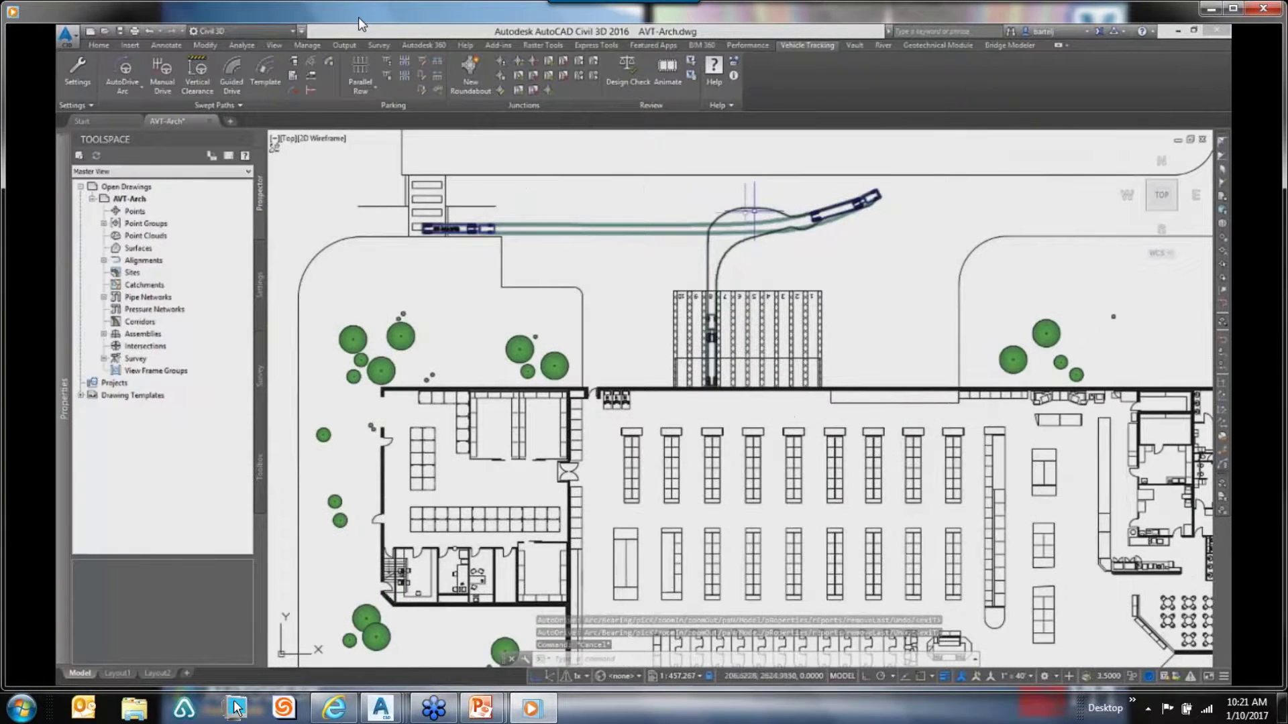
key("Escape")
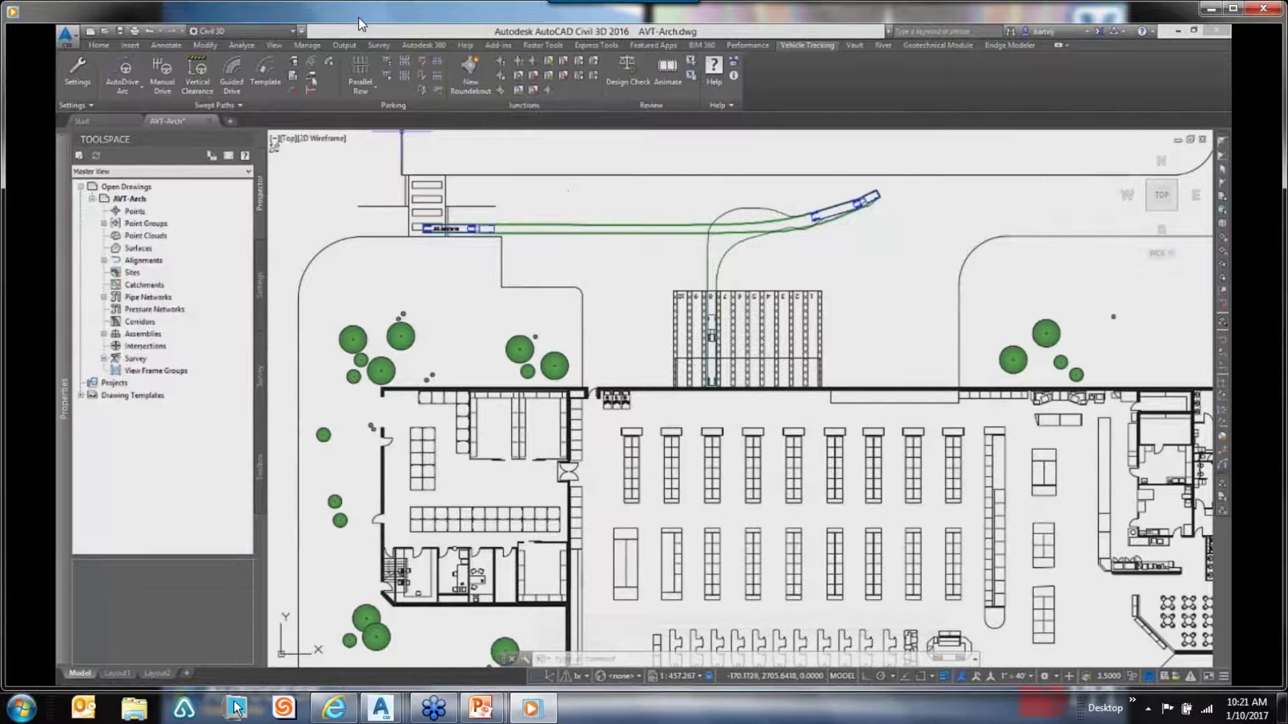
left_click(311, 65)
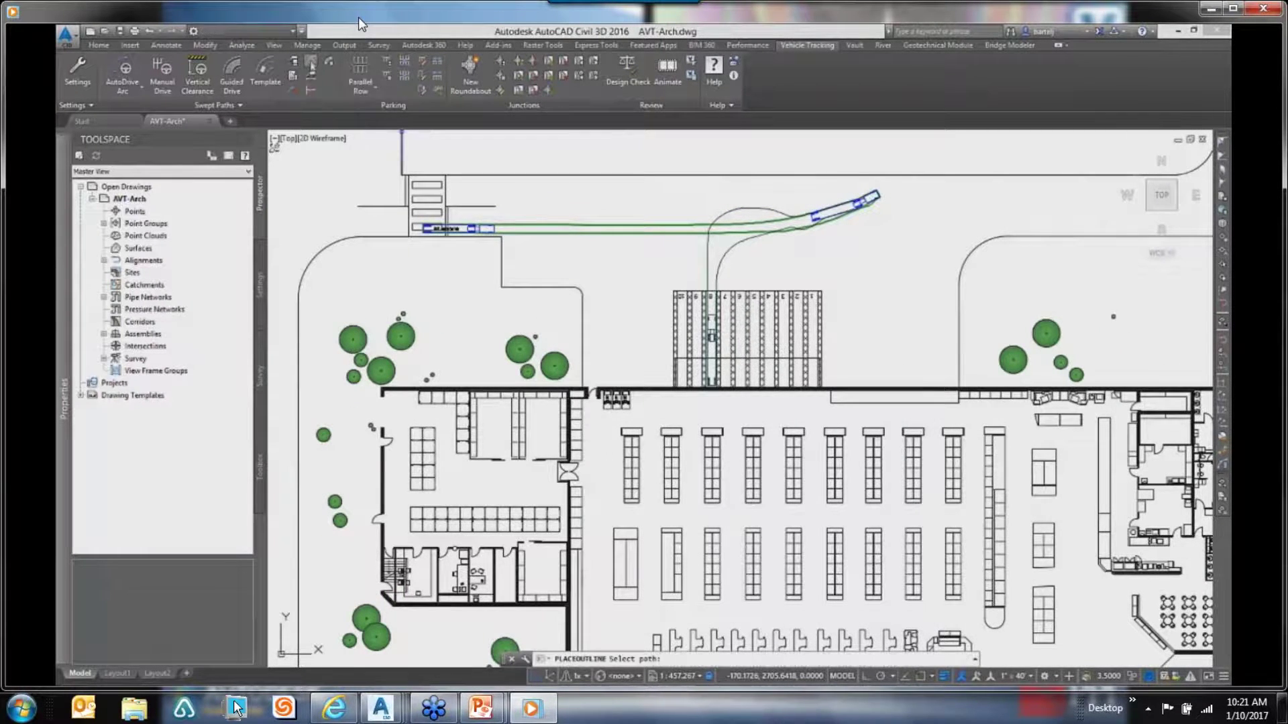
left_click(577, 229)
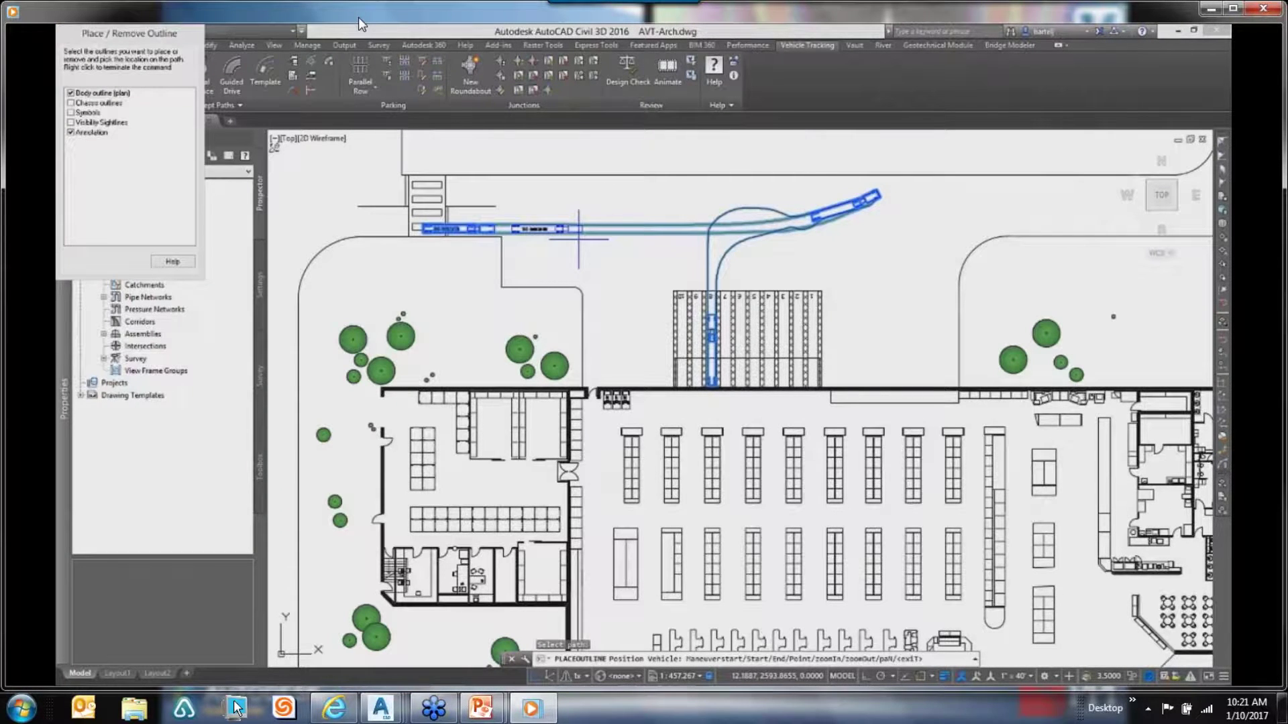
left_click(641, 229)
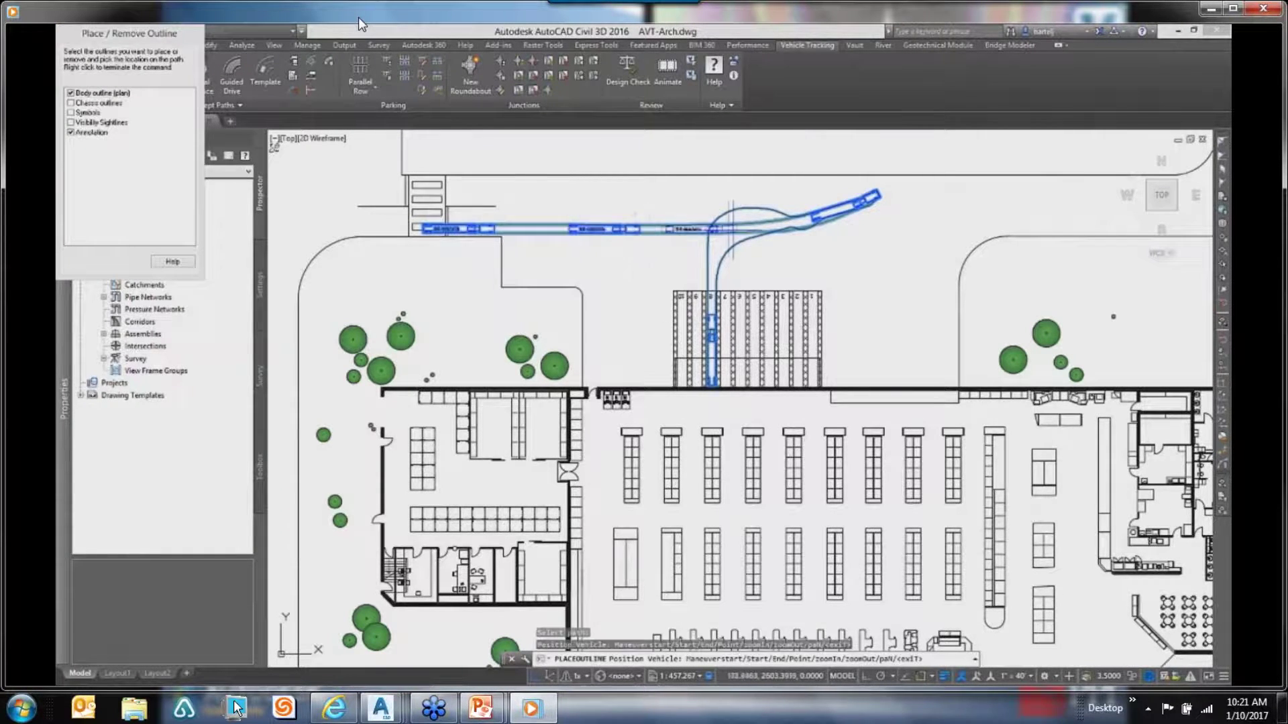
left_click(850, 202)
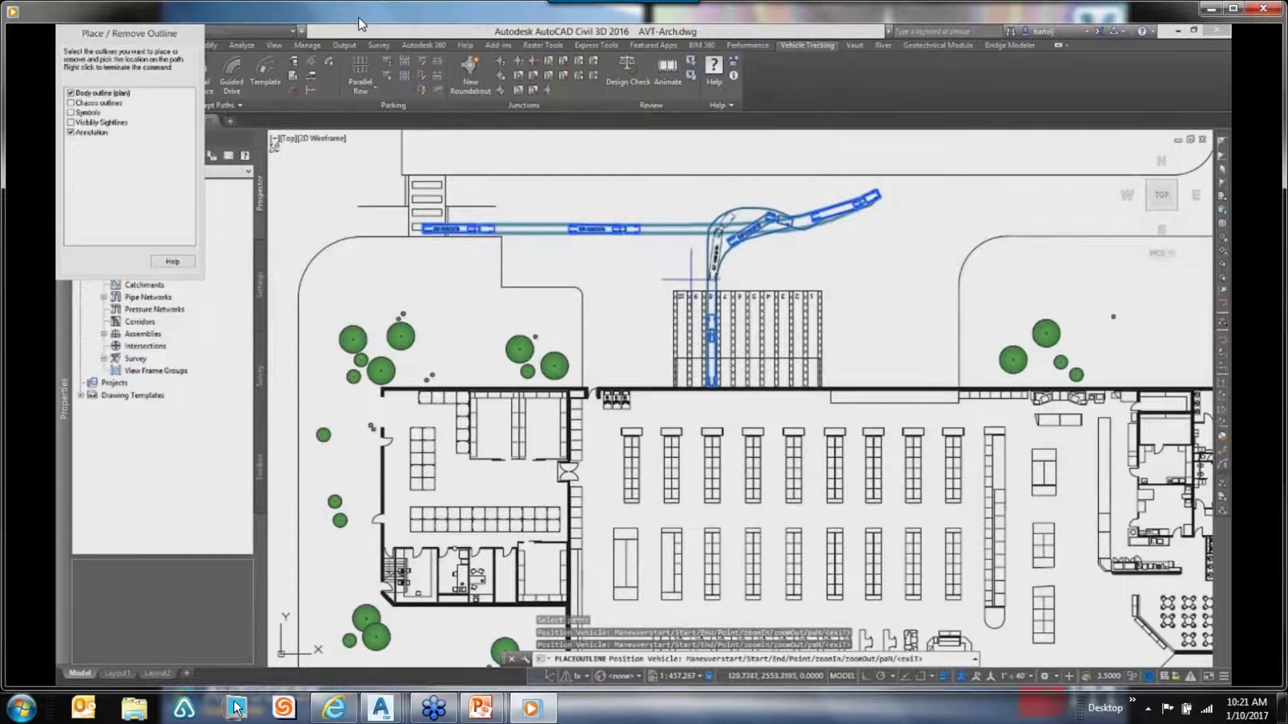
key("Escape")
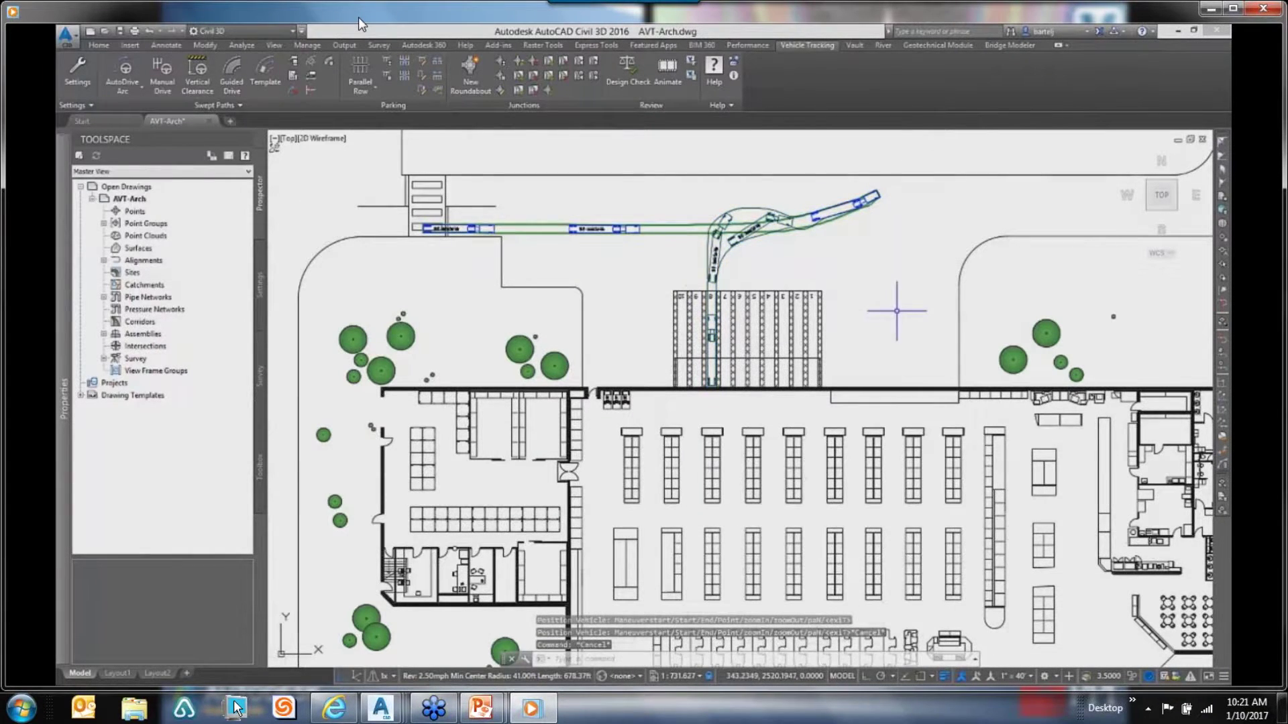
Start an AutoDrive path with the Linde H100 from the vehicle pool and position it inside the building near the parked forklifts
scroll(753, 257, "up", 2)
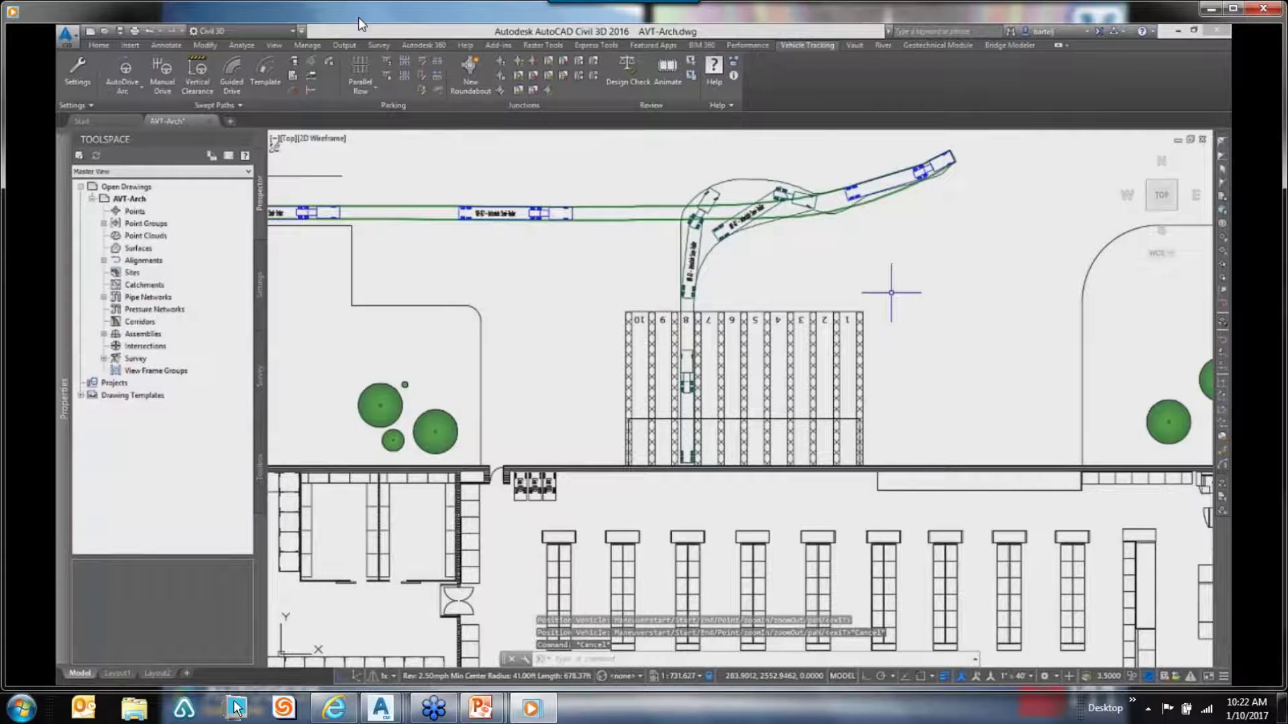
middle_click_drag(803, 308, 786, 126)
scroll(678, 287, "up", 2)
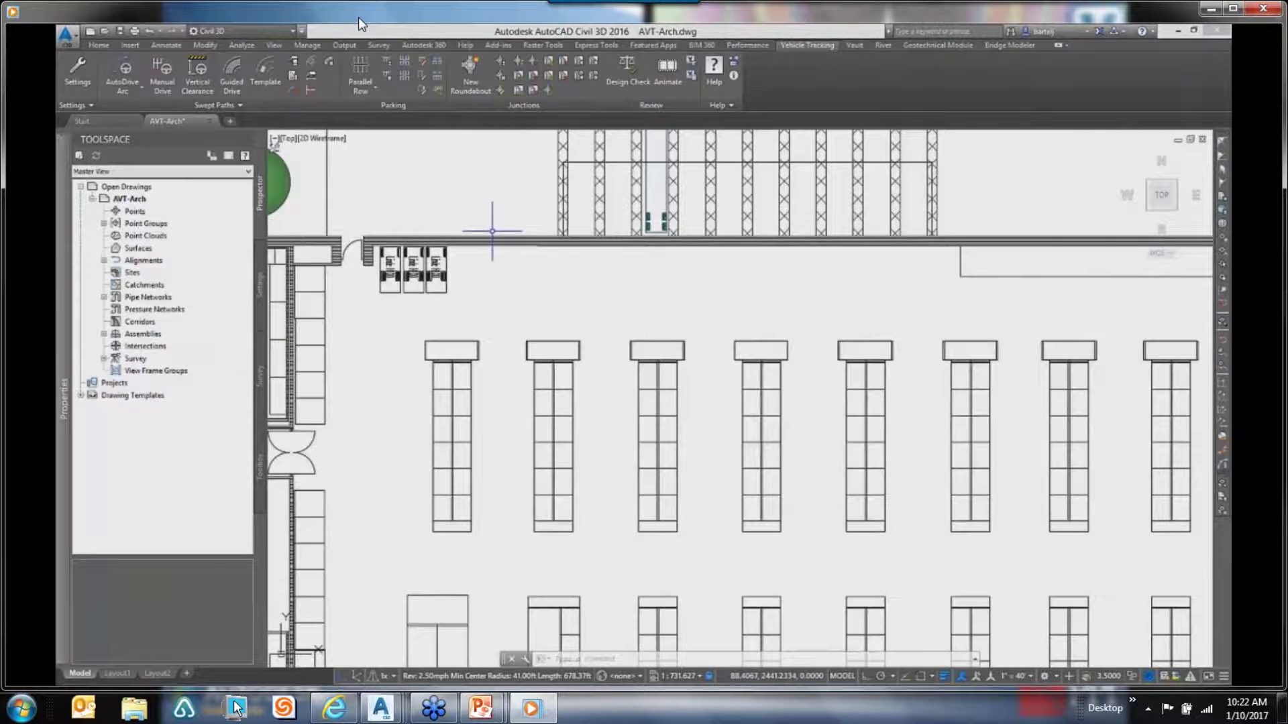
left_click(123, 87)
left_click(140, 110)
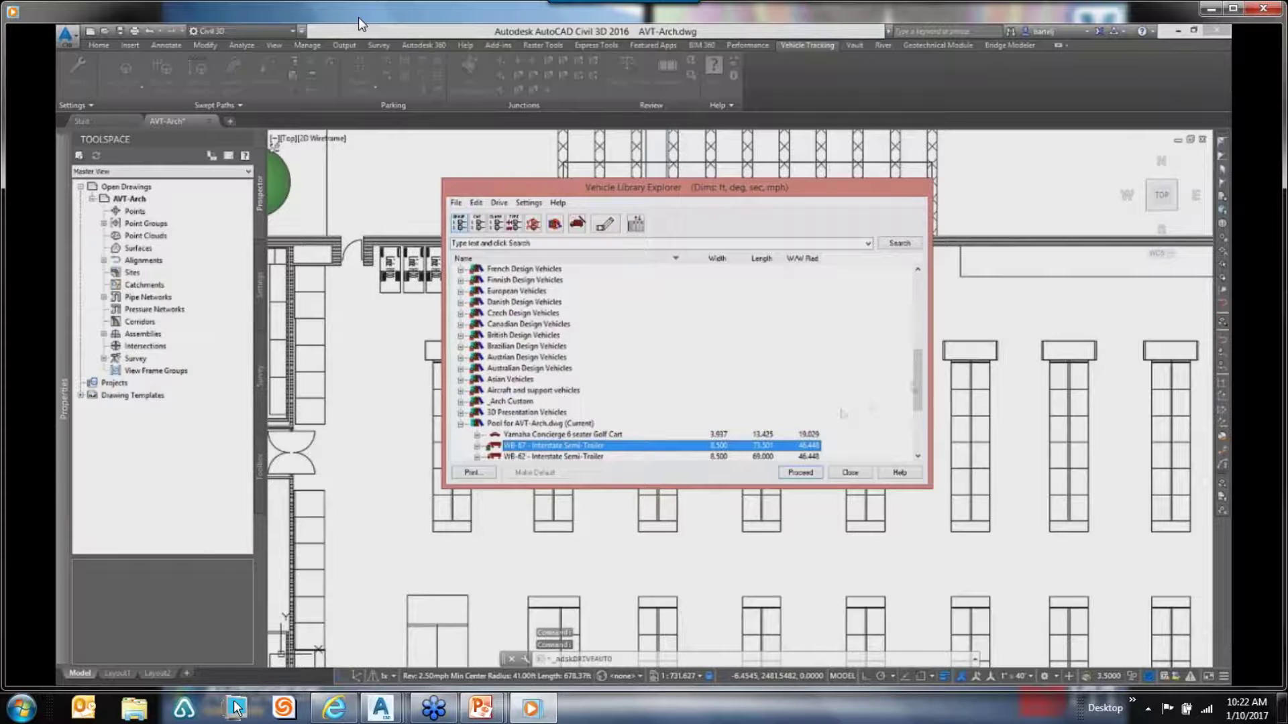
left_click_drag(915, 390, 919, 421)
left_click(519, 414)
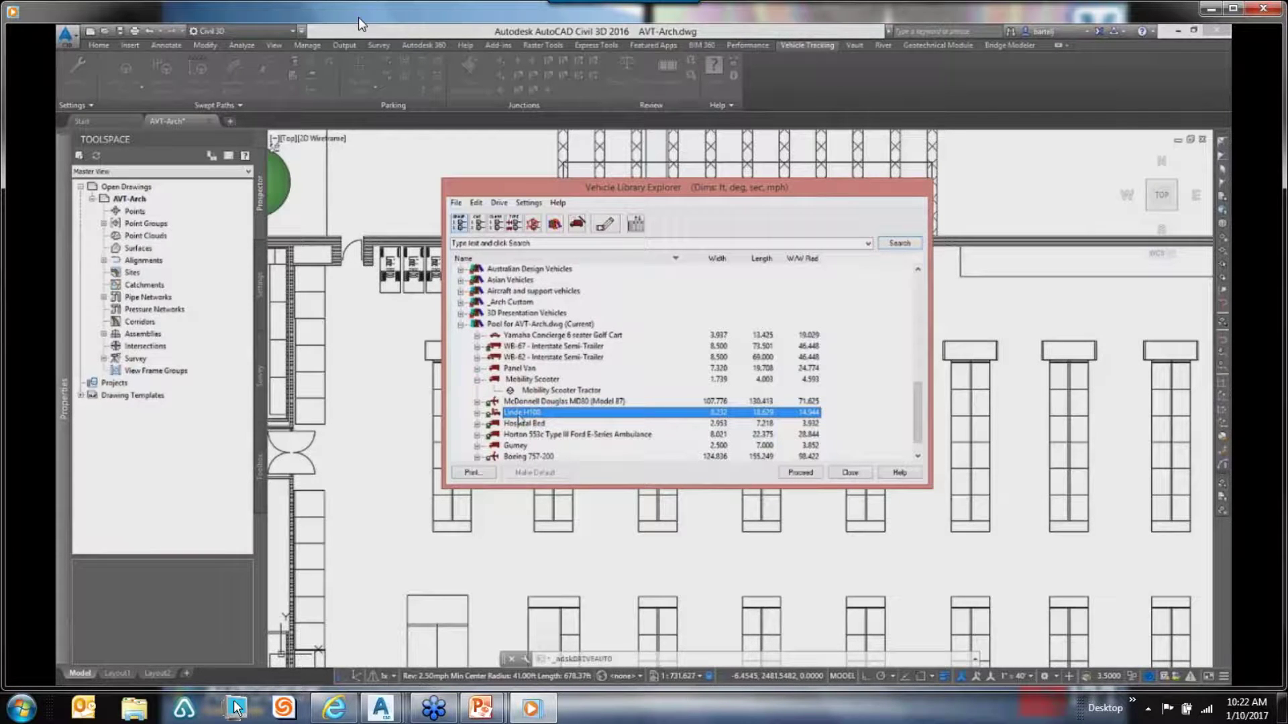
left_click(798, 474)
left_click(492, 310)
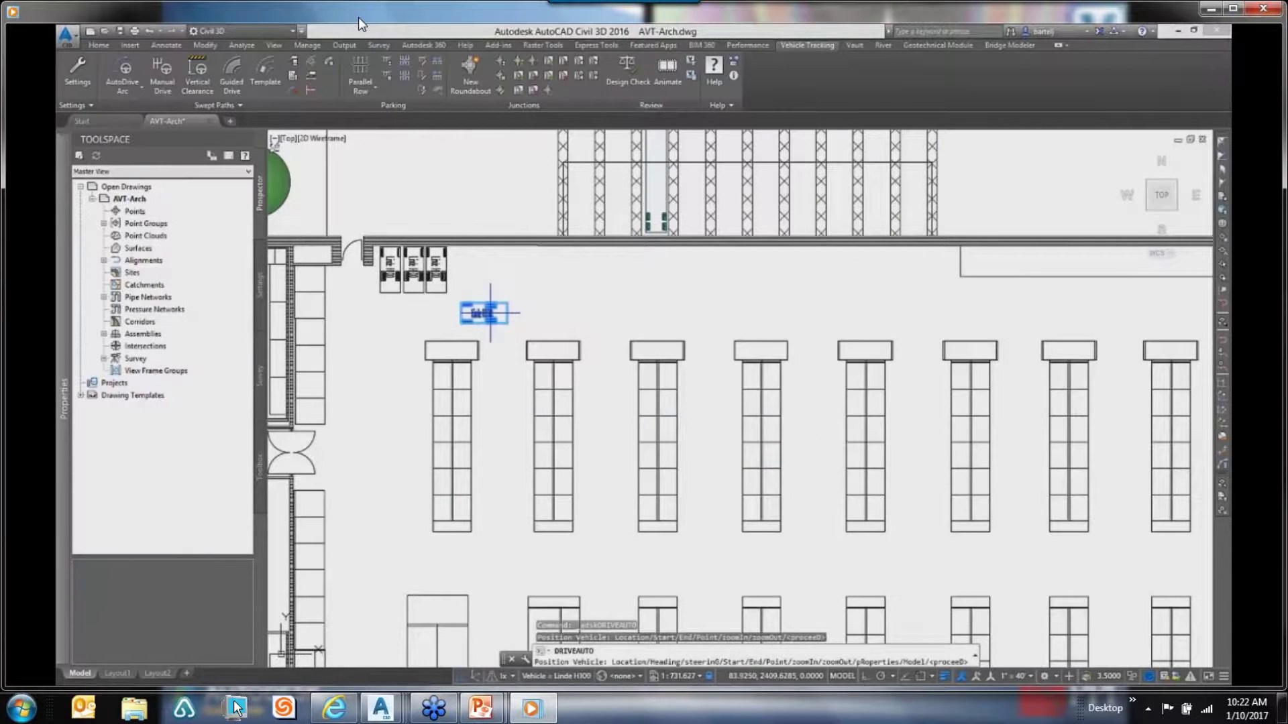
left_click(559, 313)
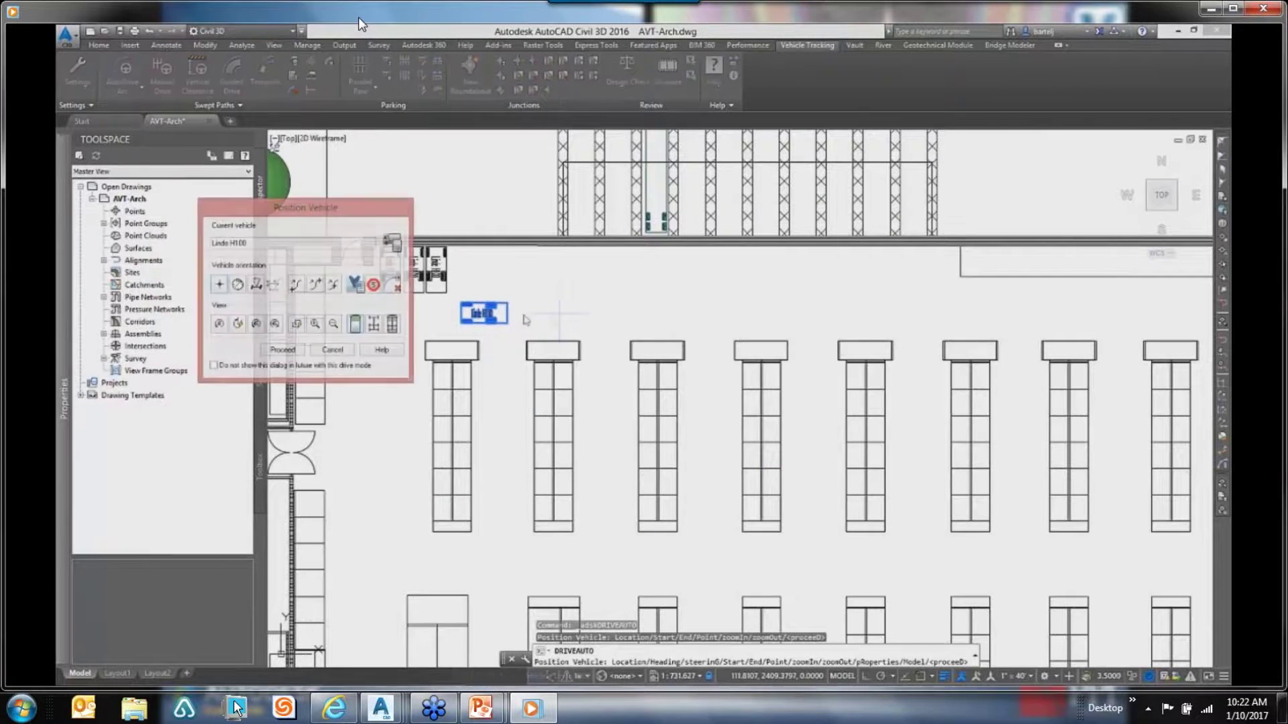
Drive the forklift forward and turn it up to the back of the trailer in dock 8, aligned with a dock stripe line
left_click(288, 350)
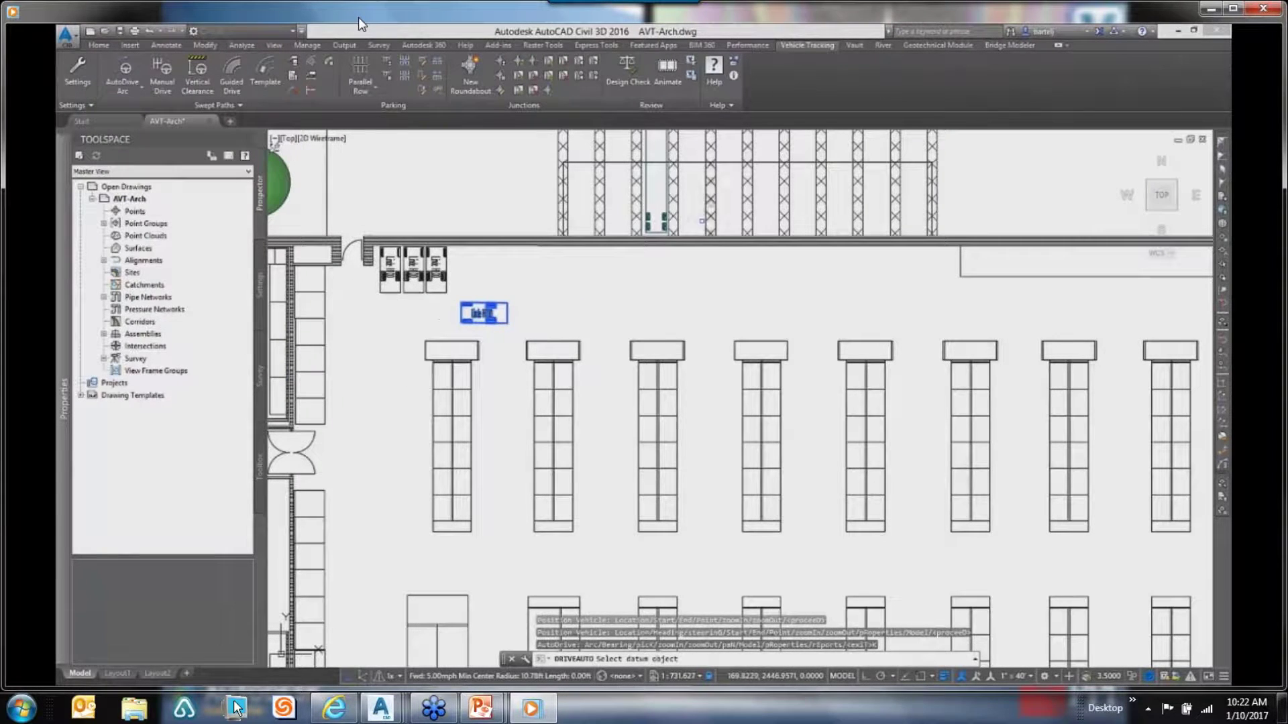
left_click(702, 222)
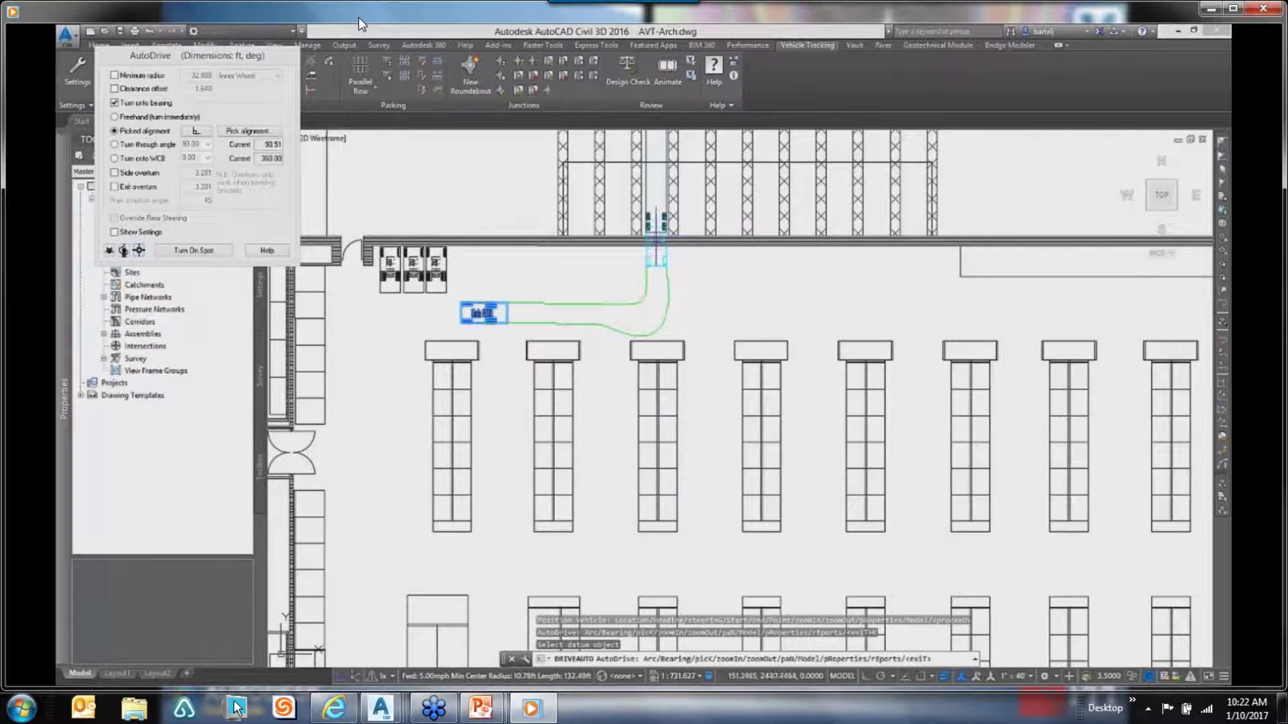
left_click(656, 233)
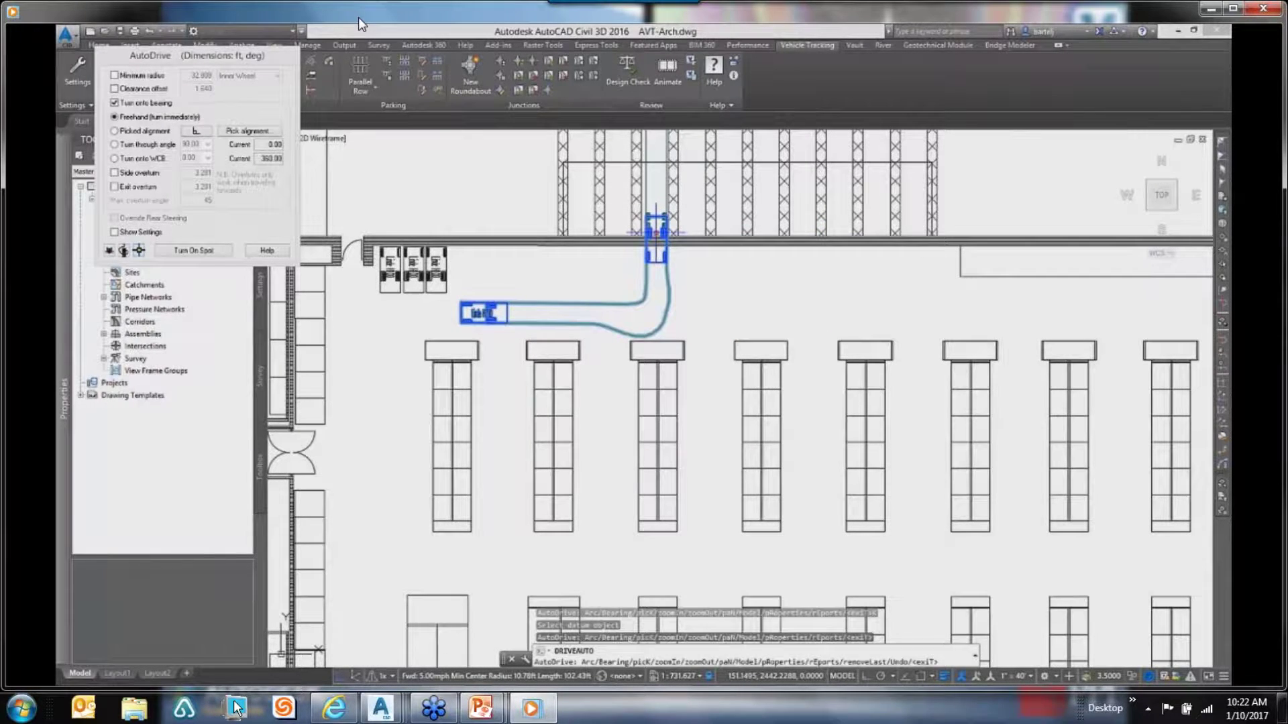
Reverse the forklift out of dock 8 and turn it parallel to the building wall, using the wall line as the alignment
left_click(246, 131)
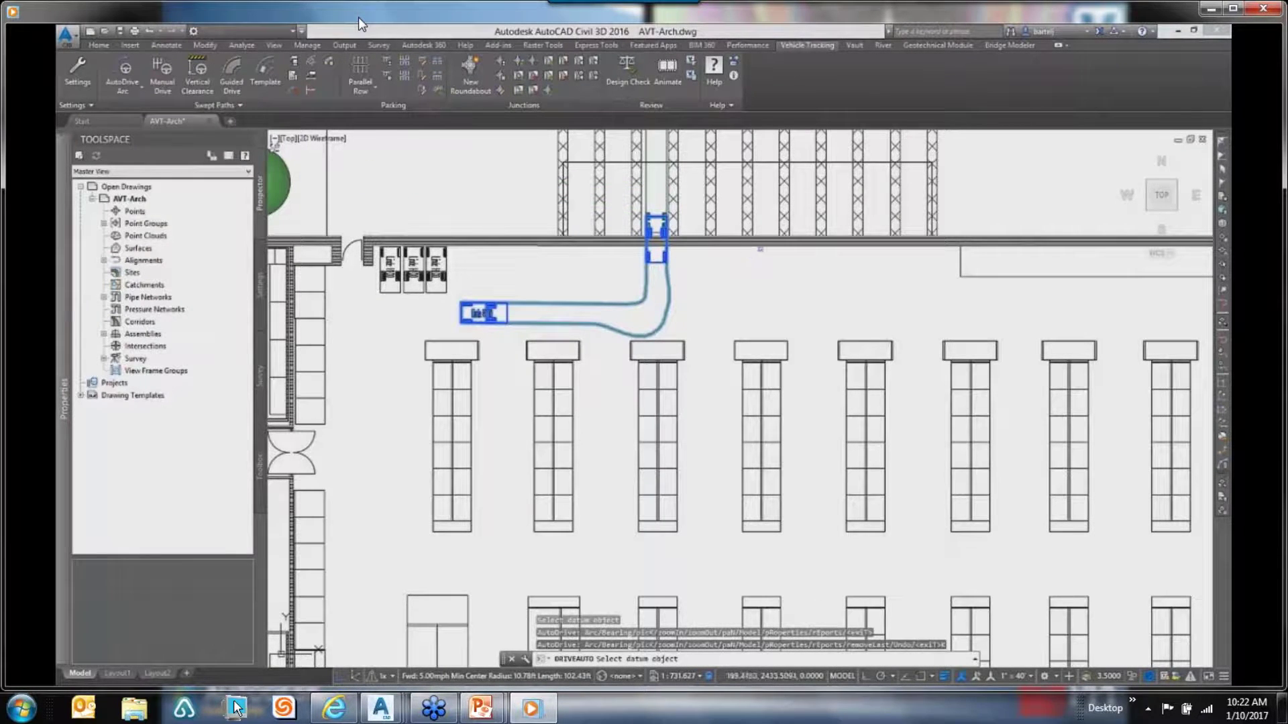
left_click(759, 242)
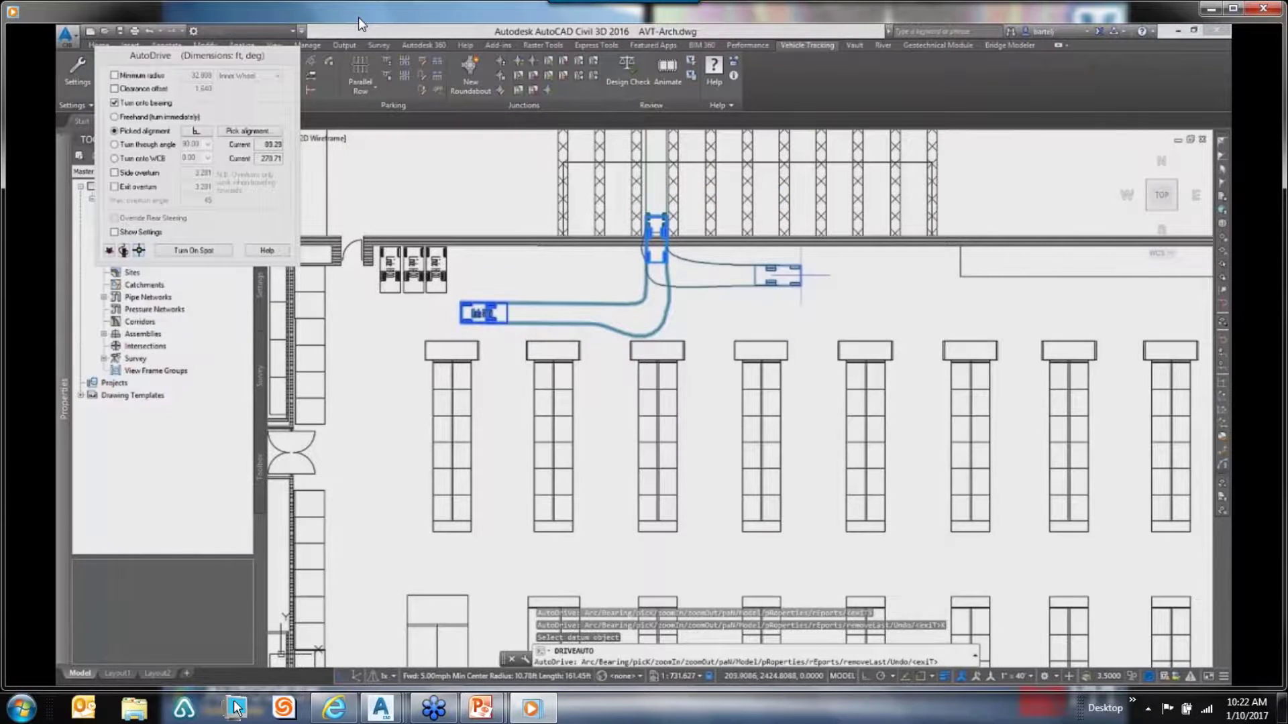
left_click(800, 275)
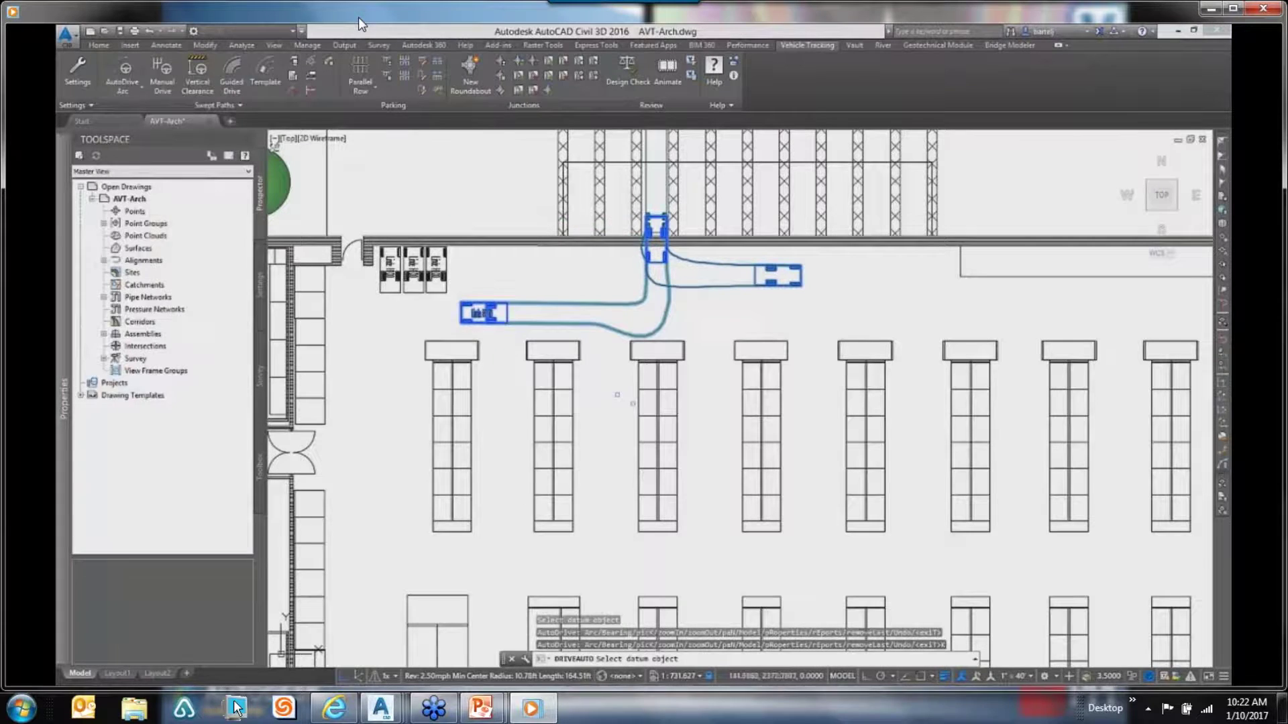
Drive the forklift into the aisle between the third and fourth storage racks, aligned to the third rack's side line
left_click(680, 412)
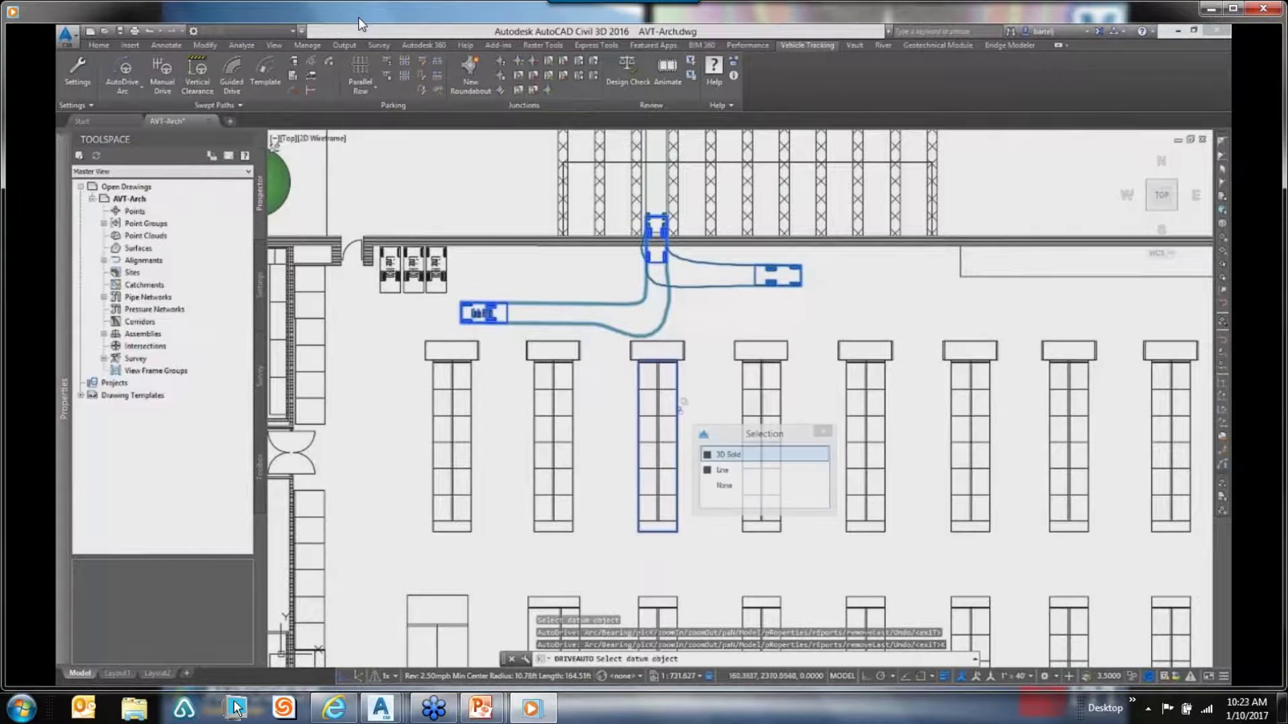
left_click(722, 471)
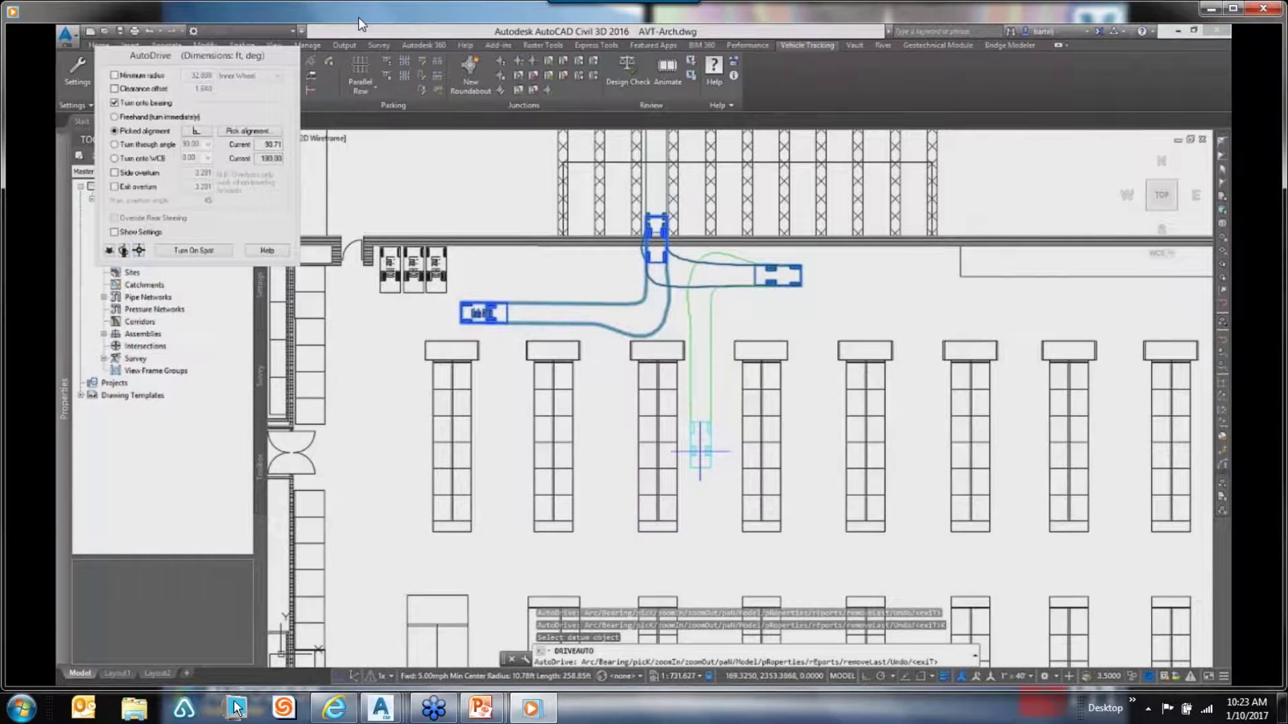
left_click(697, 426)
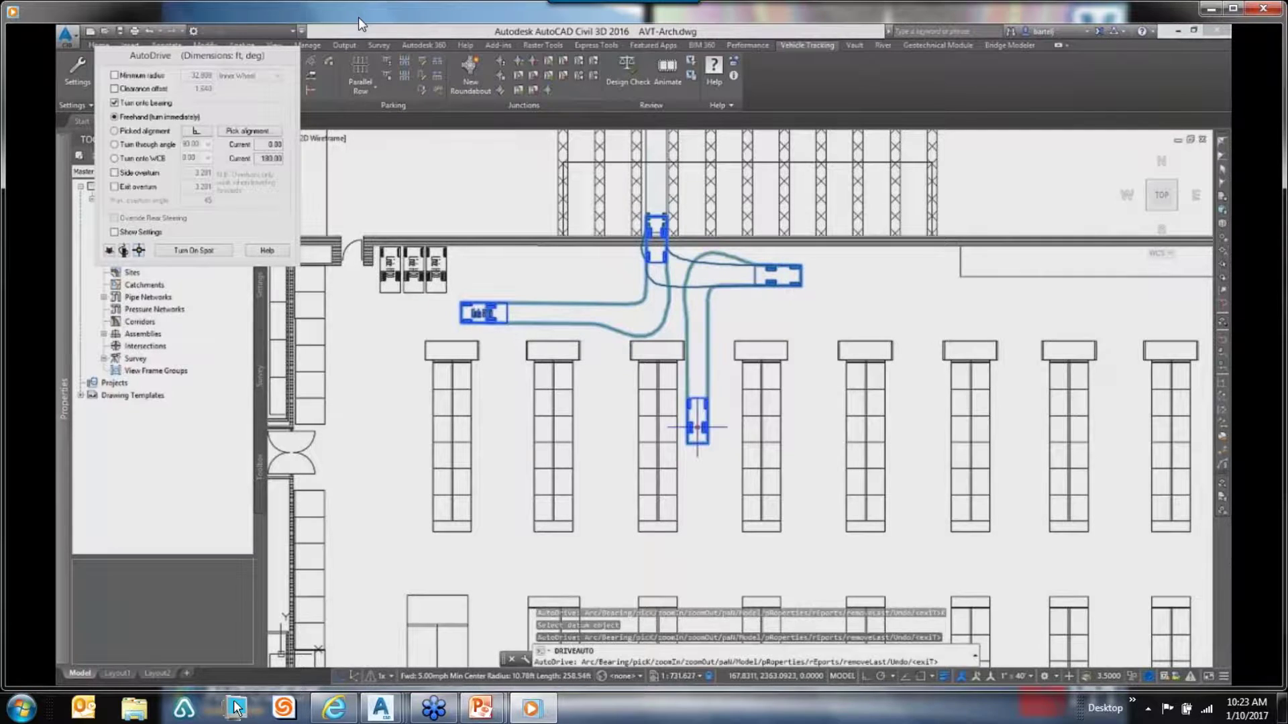
Turn the forklift out of the aisle into the fourth rack, perpendicular to its side, using that rack as the picked alignment
left_click(247, 130)
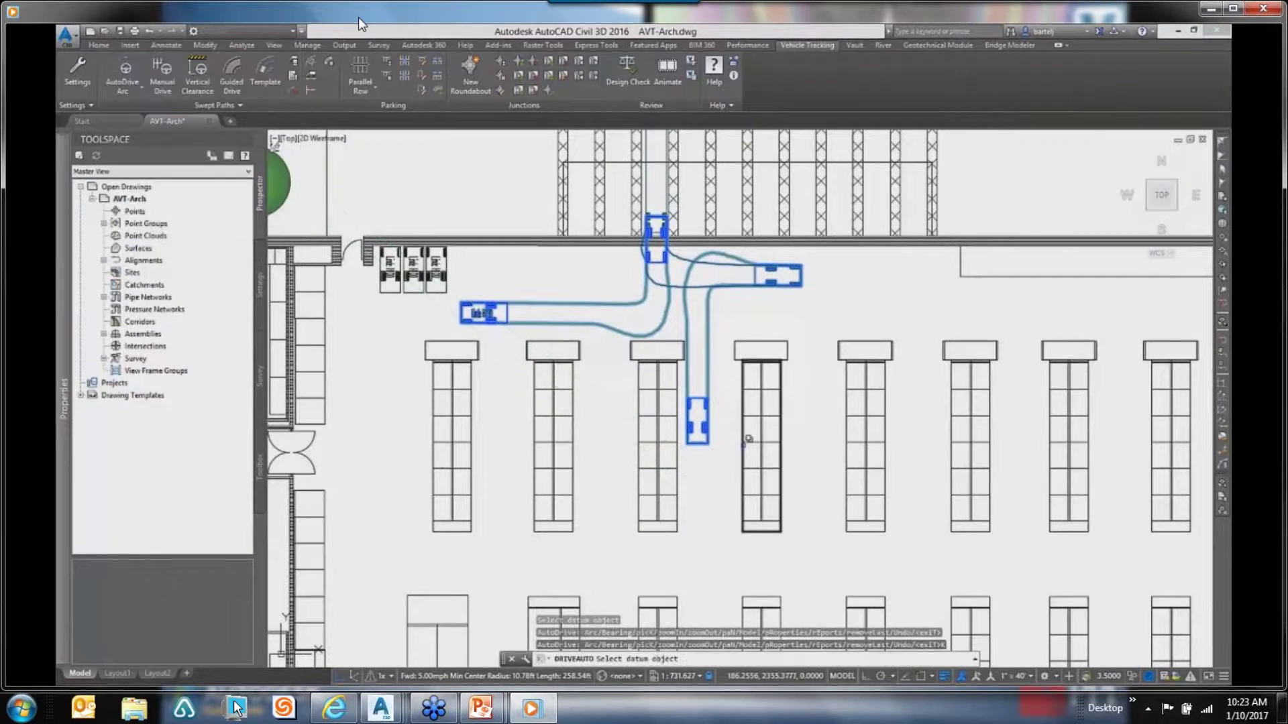
left_click(744, 440)
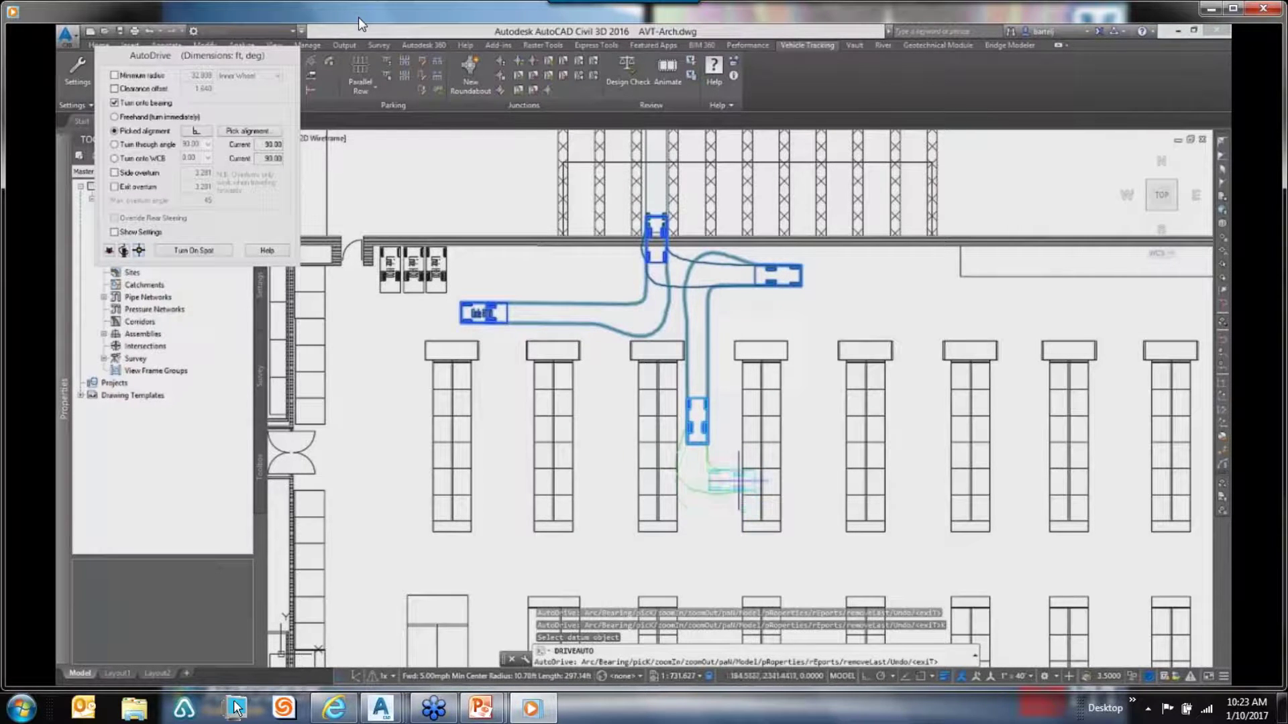
left_click(741, 482)
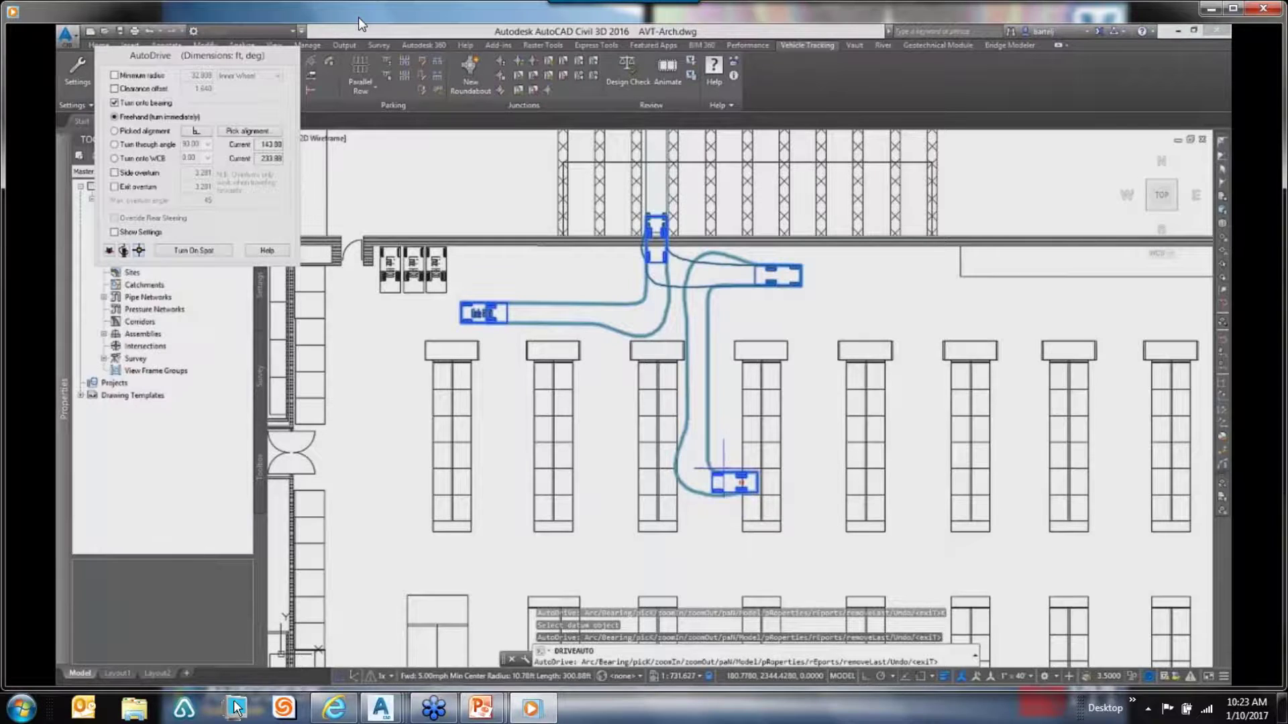
Reverse the forklift out of the fourth rack down the aisle, aligned to the third rack's side line, and end the path
key("Return")
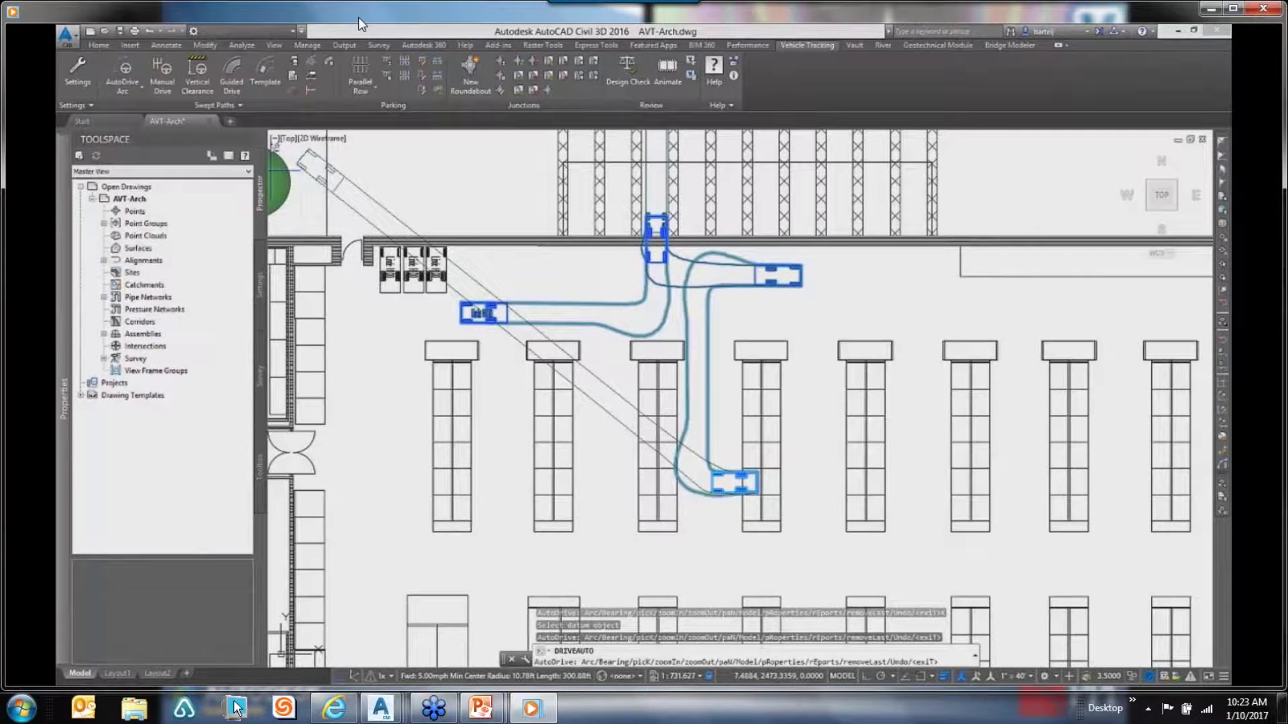
key("Return")
left_click(684, 503)
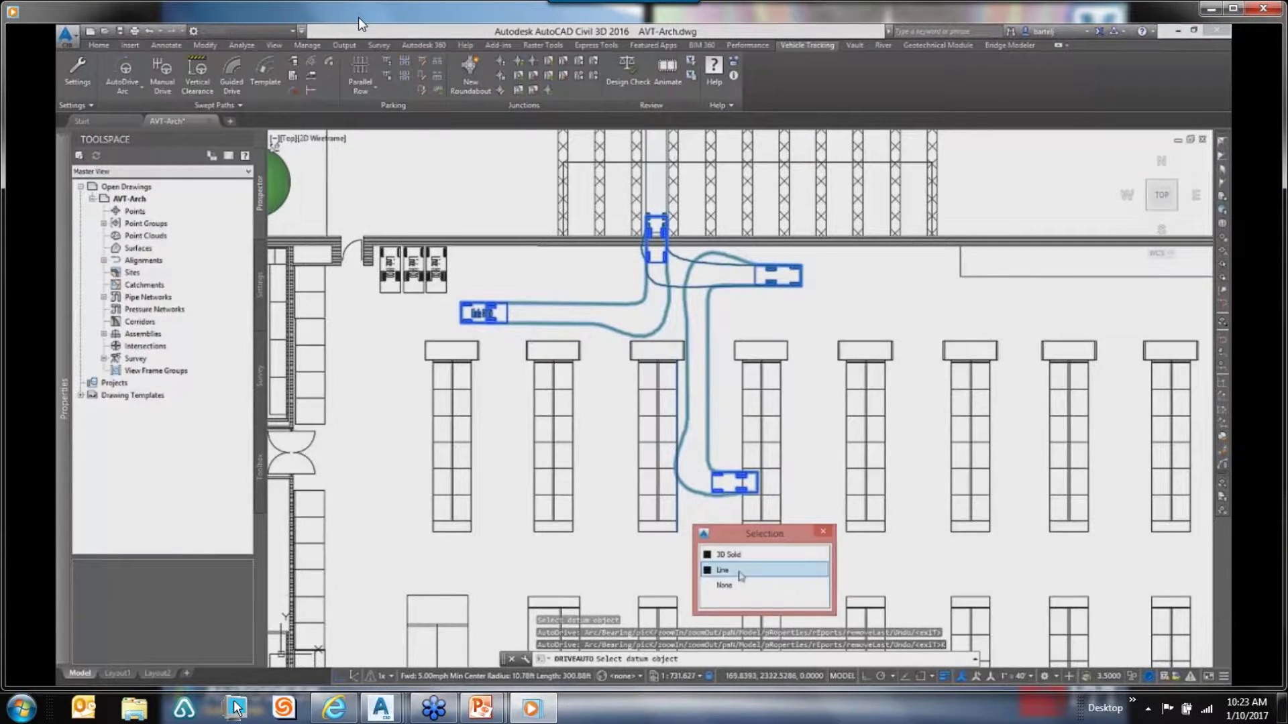
left_click(703, 530)
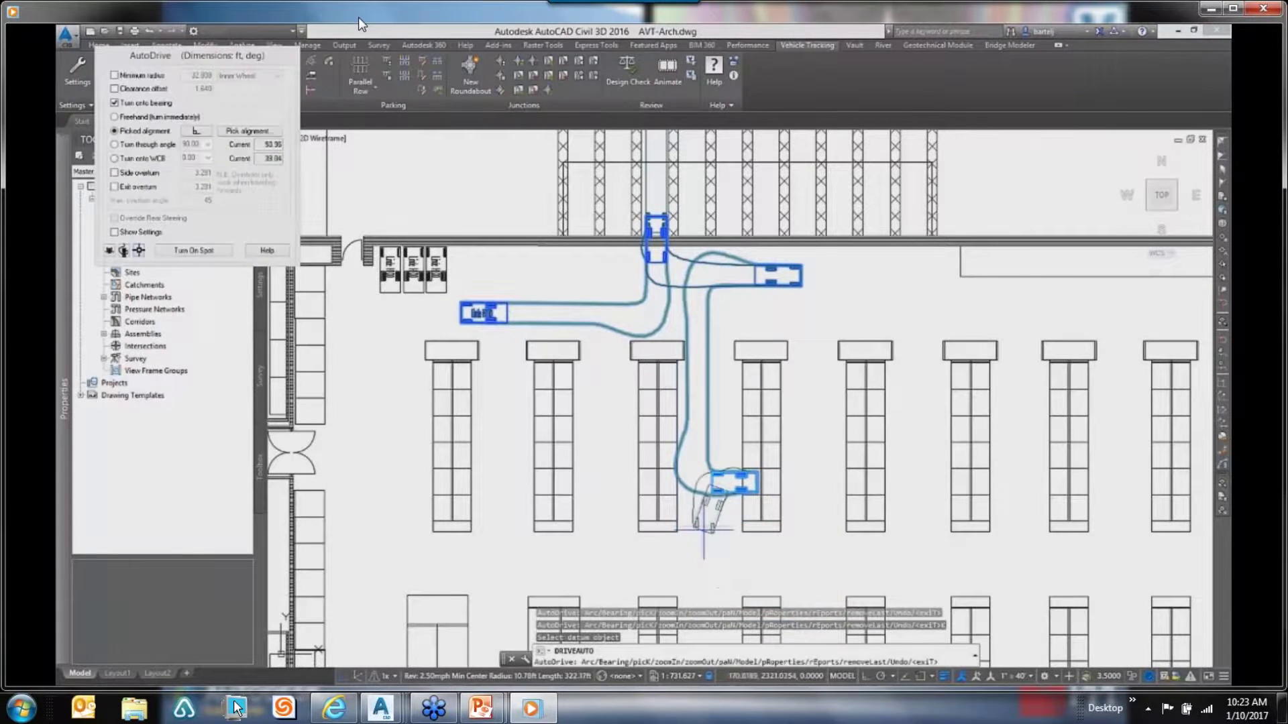
left_click(694, 577)
key("Return")
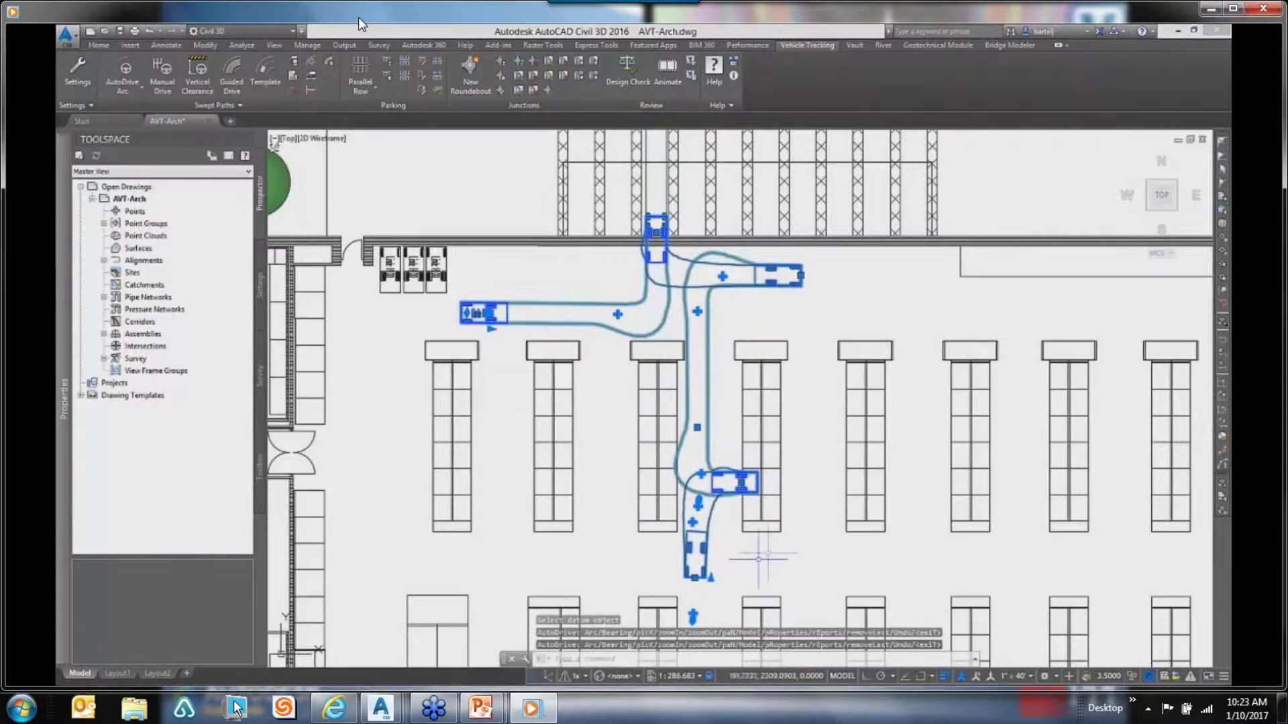
Shift the path's aisle point slightly toward the fourth rack and move the reversing end point beside the wall farther out from the dock
scroll(713, 438, "up", 2)
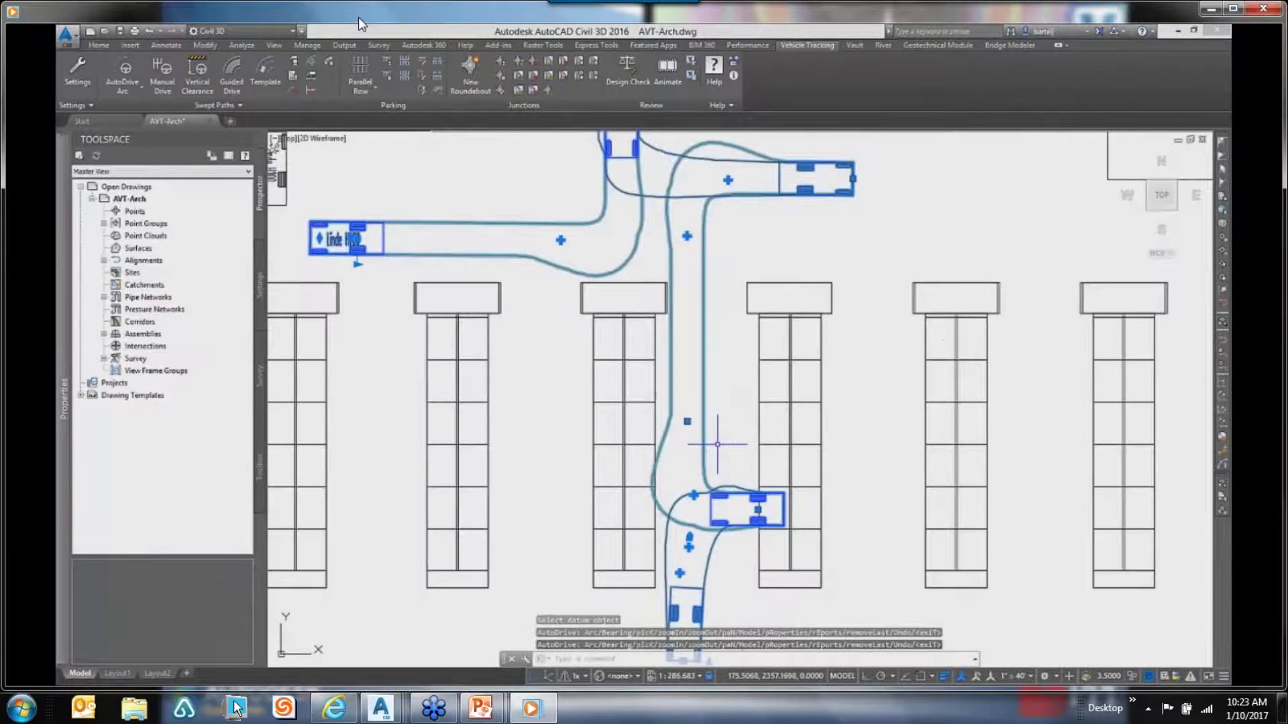
left_click(686, 422)
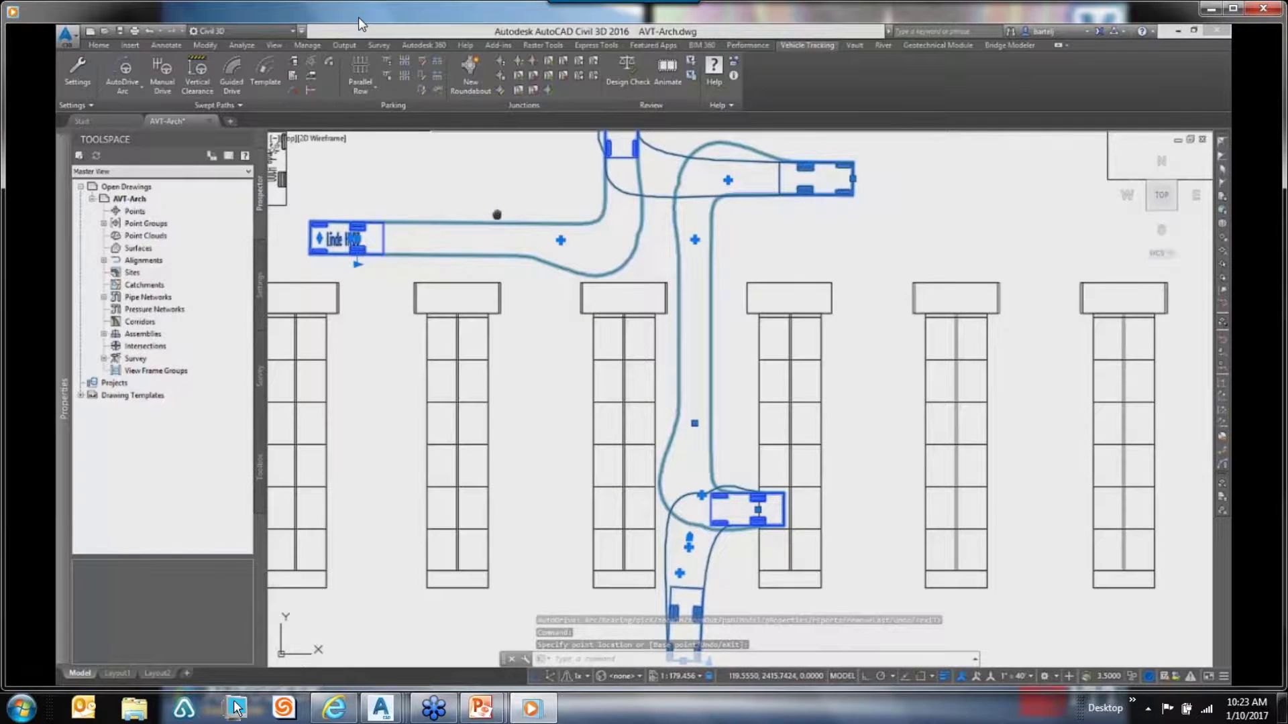
mouse_move(497, 220)
middle_mouse_down()
mouse_move(497, 320)
mouse_move(501, 307)
middle_mouse_up()
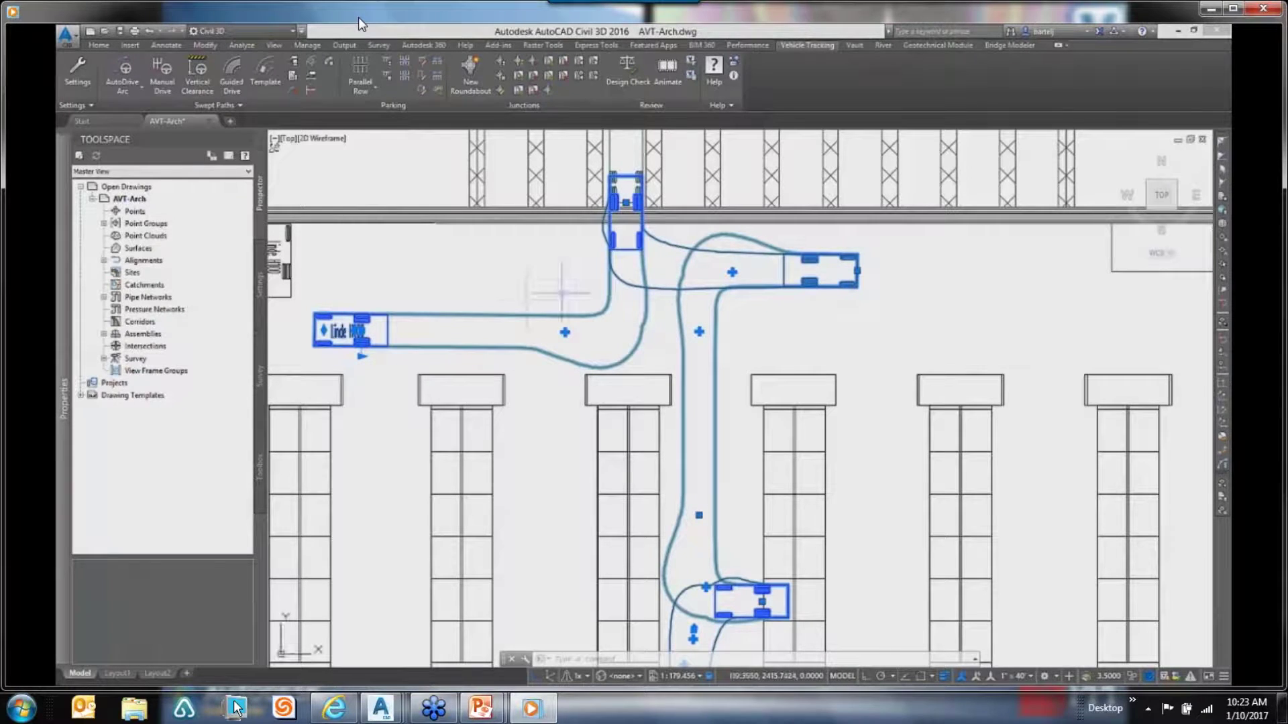
left_click(858, 270)
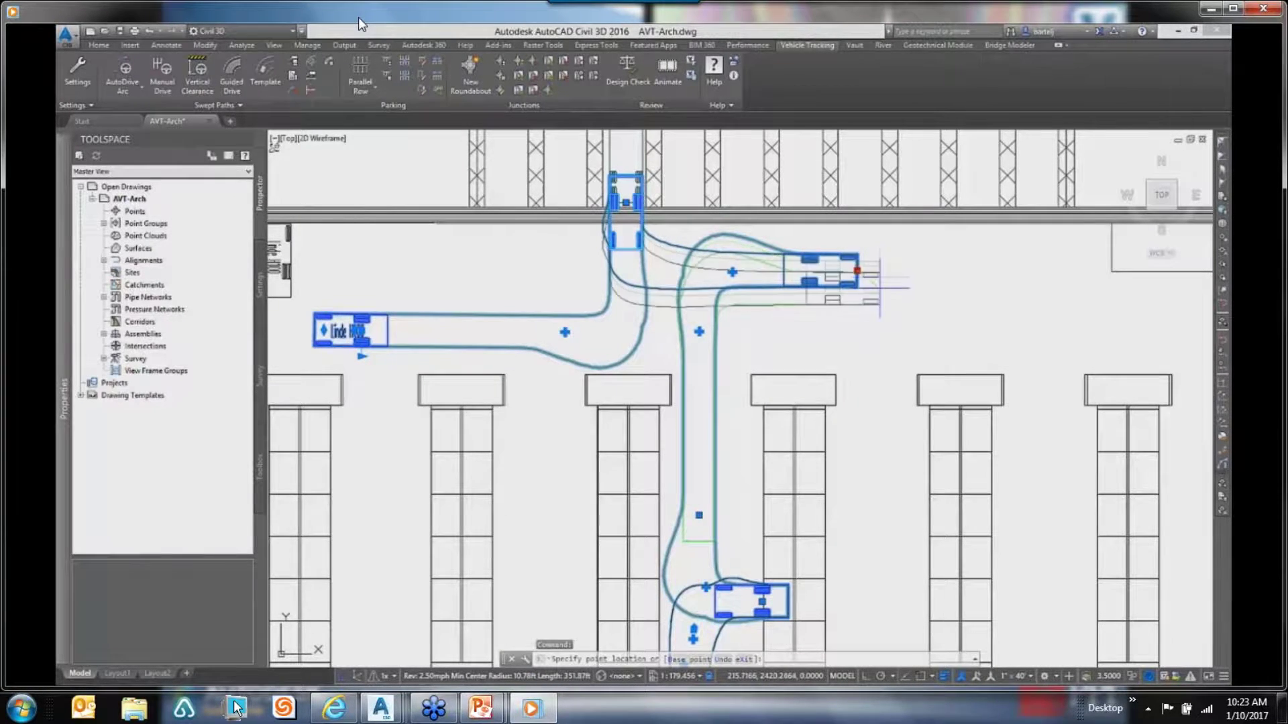
left_click(877, 296)
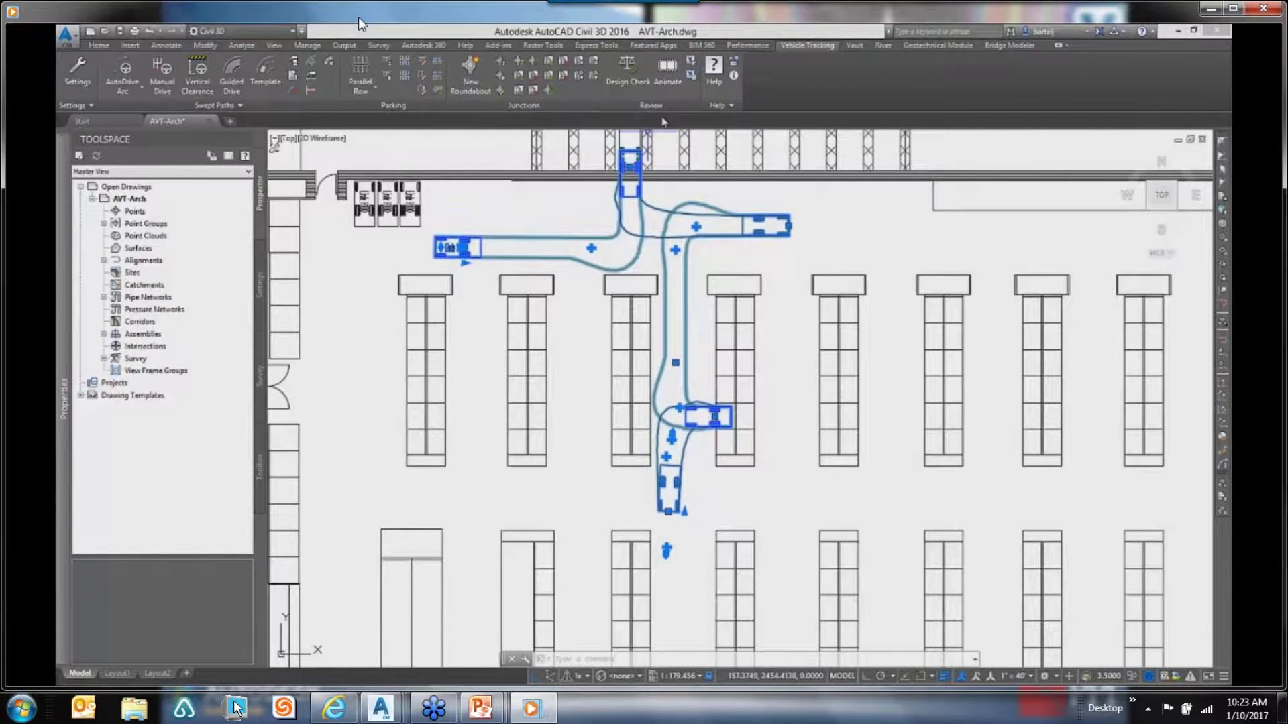
Play the forklift path's animation in plan view and close the animation
left_click(667, 71)
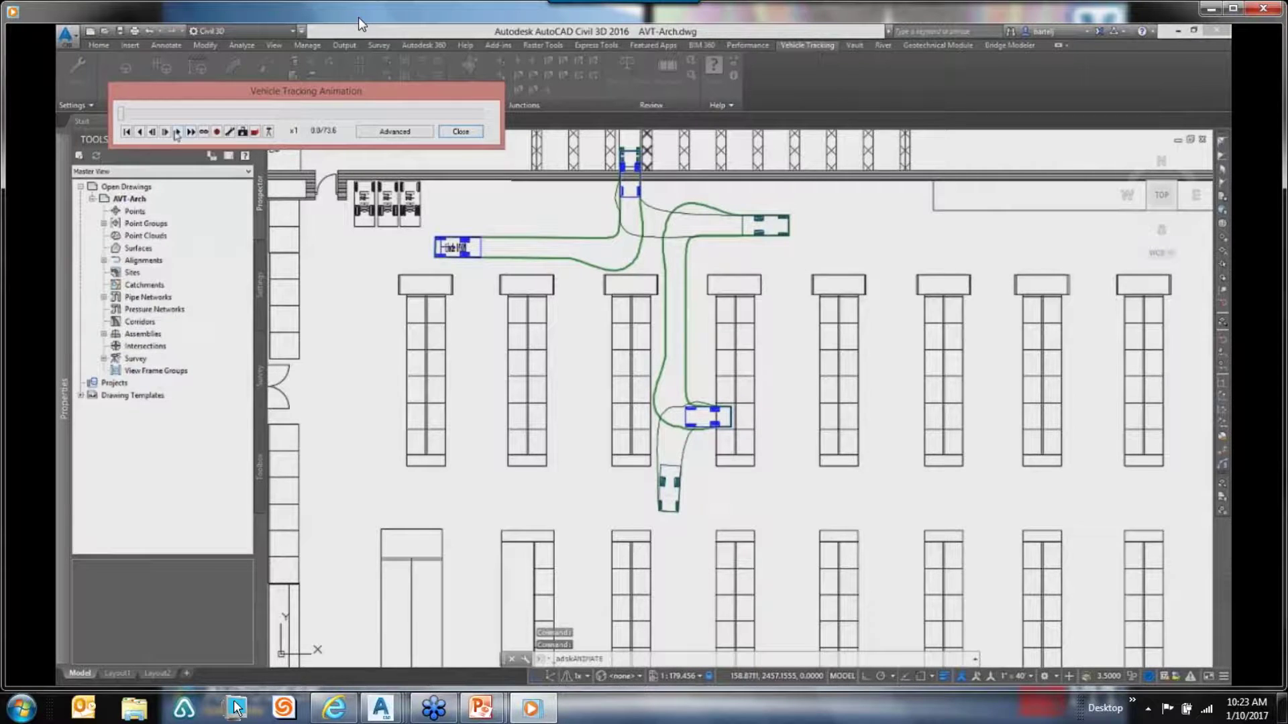
left_click(177, 132)
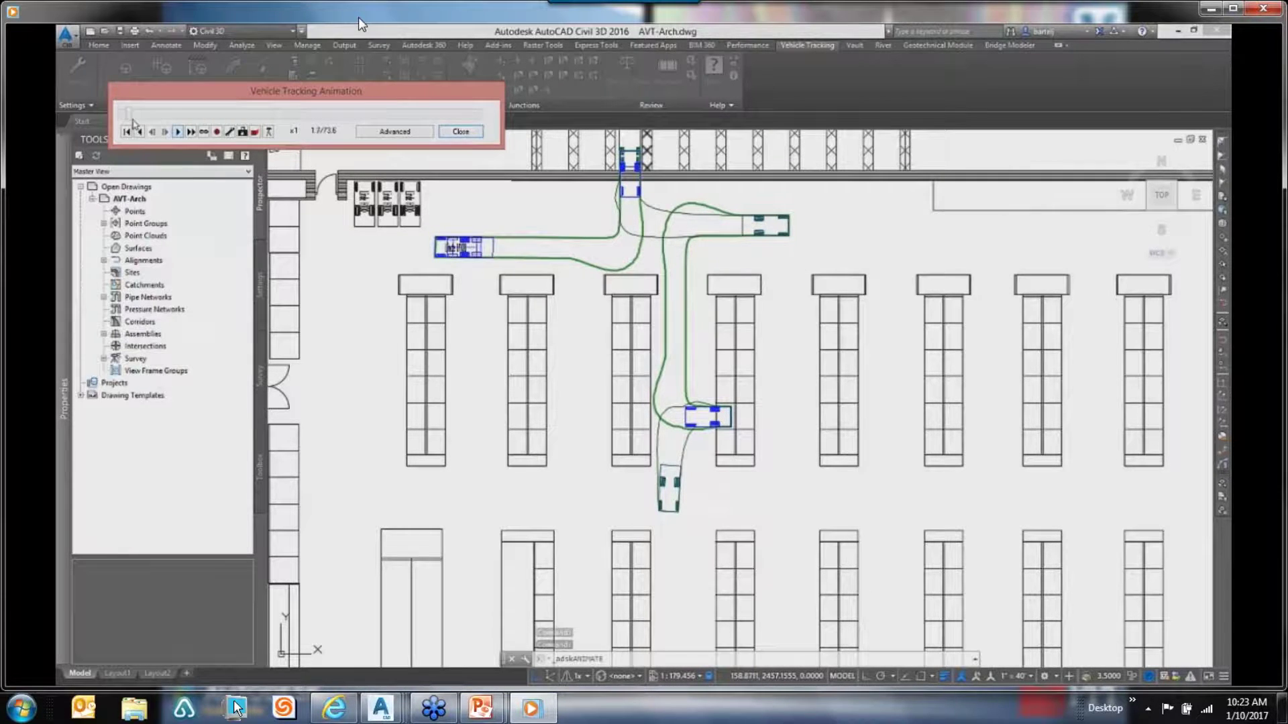
left_click_drag(144, 114, 408, 190)
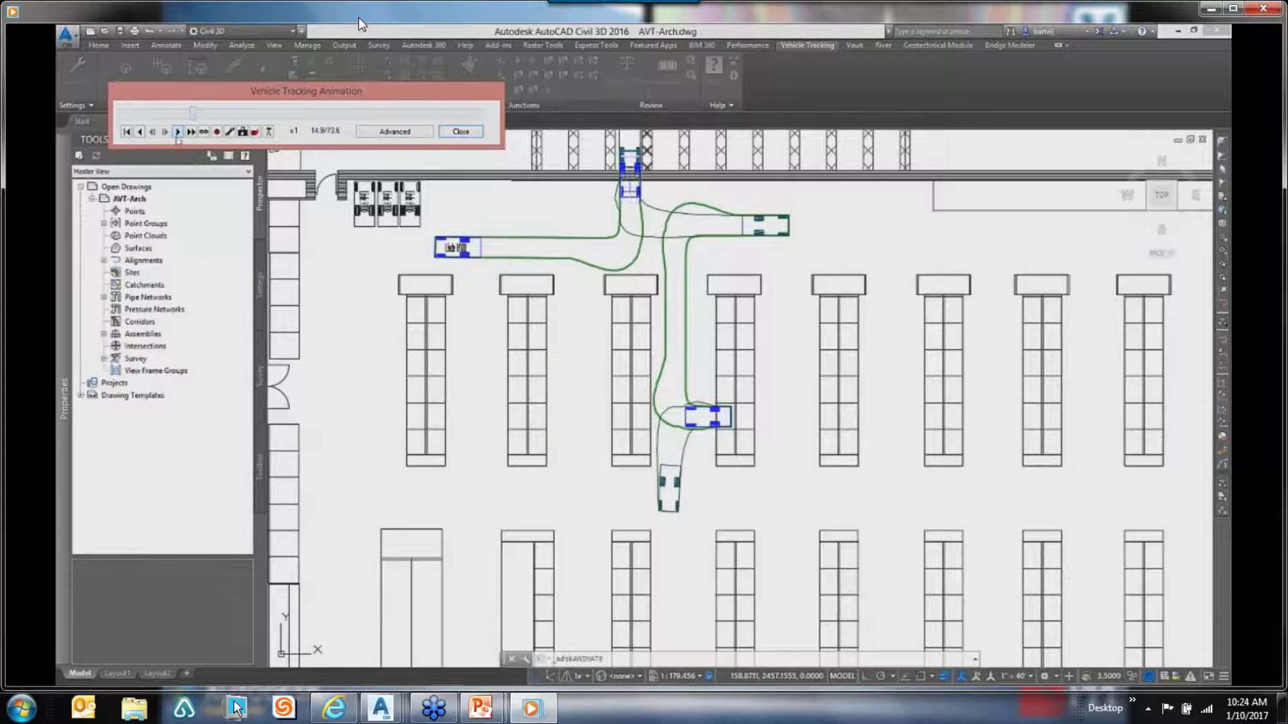
key("Escape")
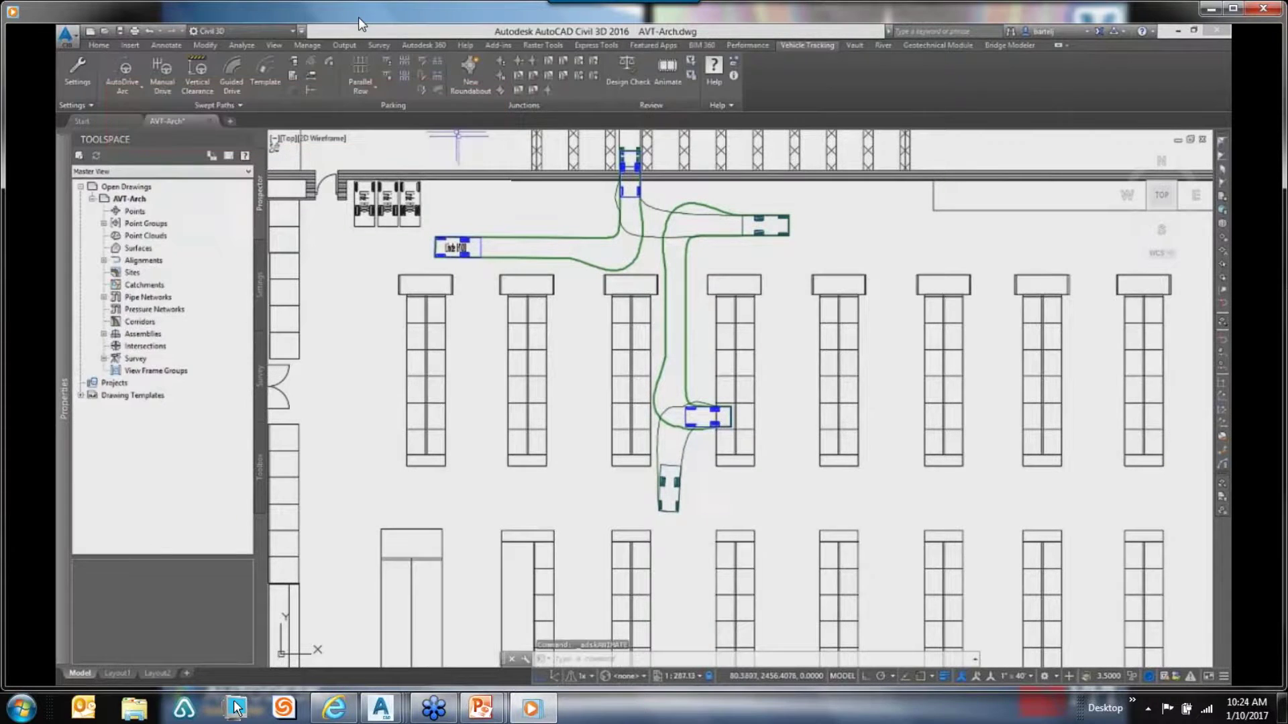
Restart the animation for the forklift path, open the camera controls, and play it with the tracking camera in 3D
left_click(526, 236)
key("Return")
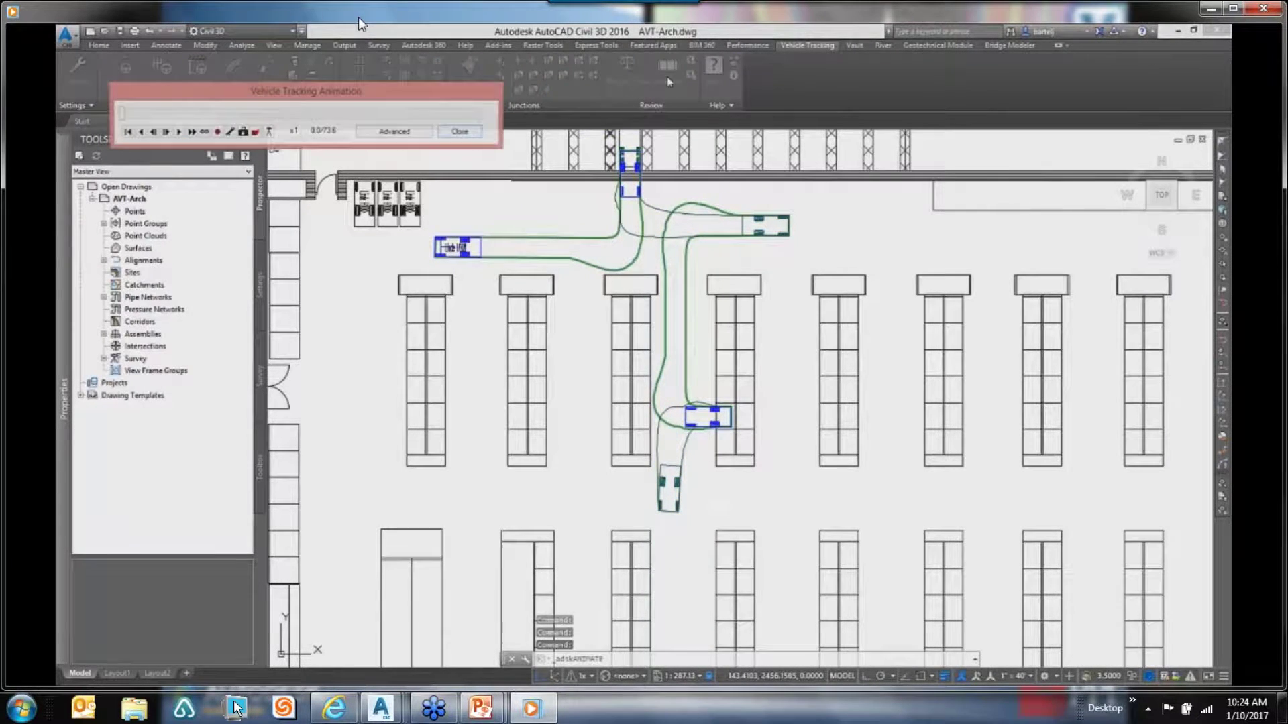
left_click(268, 131)
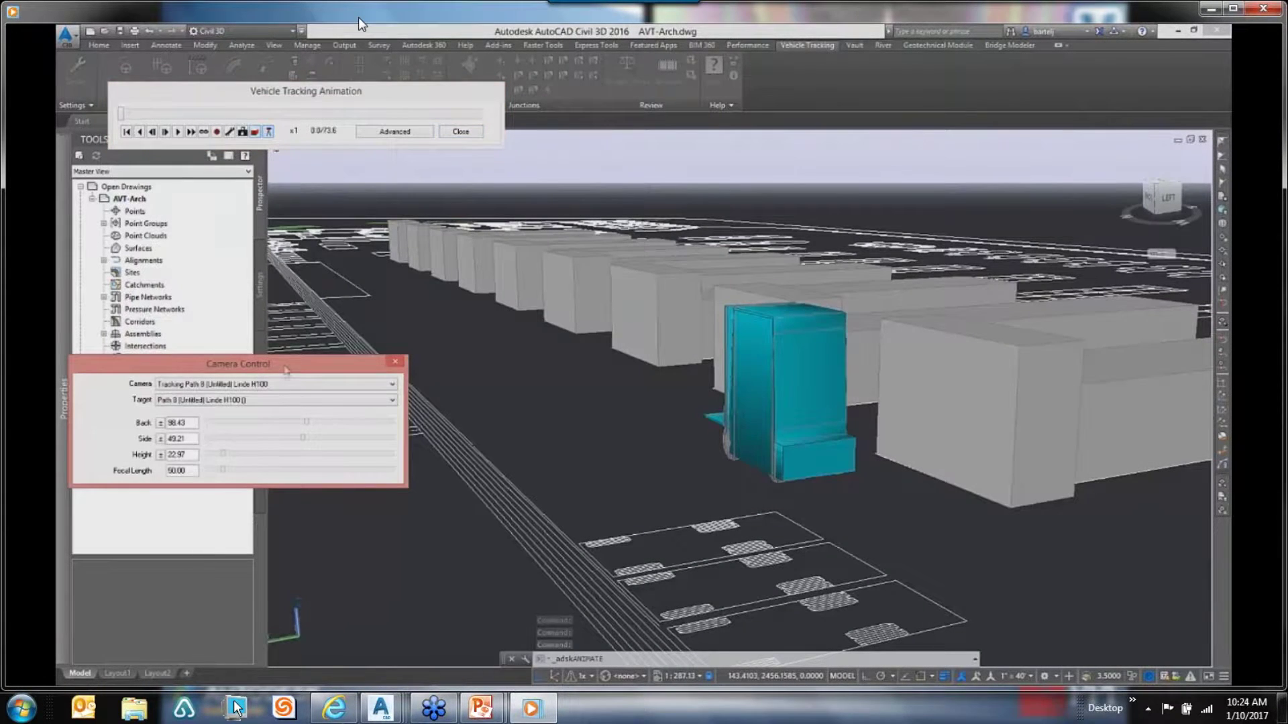
left_click(178, 131)
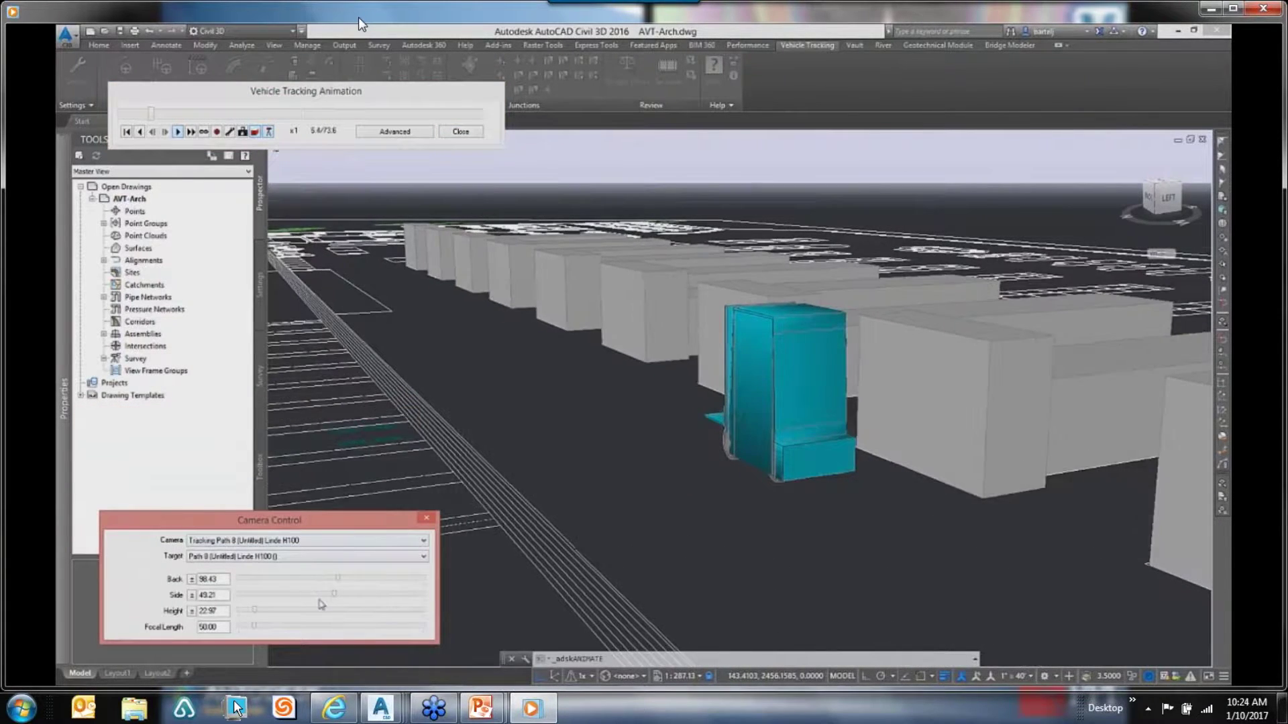
Set the tracking camera to Back 100, Side 65 and Height 216 to watch the forklift from above
left_click_drag(334, 593, 334, 584)
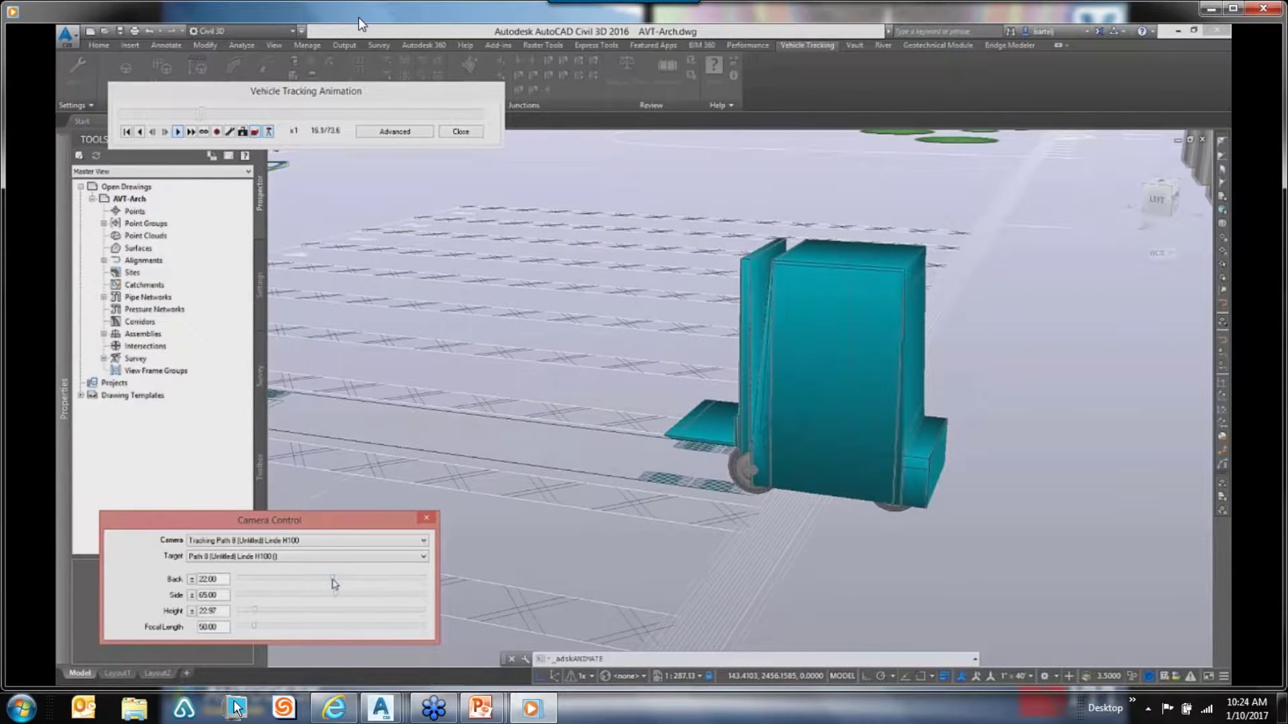
left_click_drag(335, 584, 338, 578)
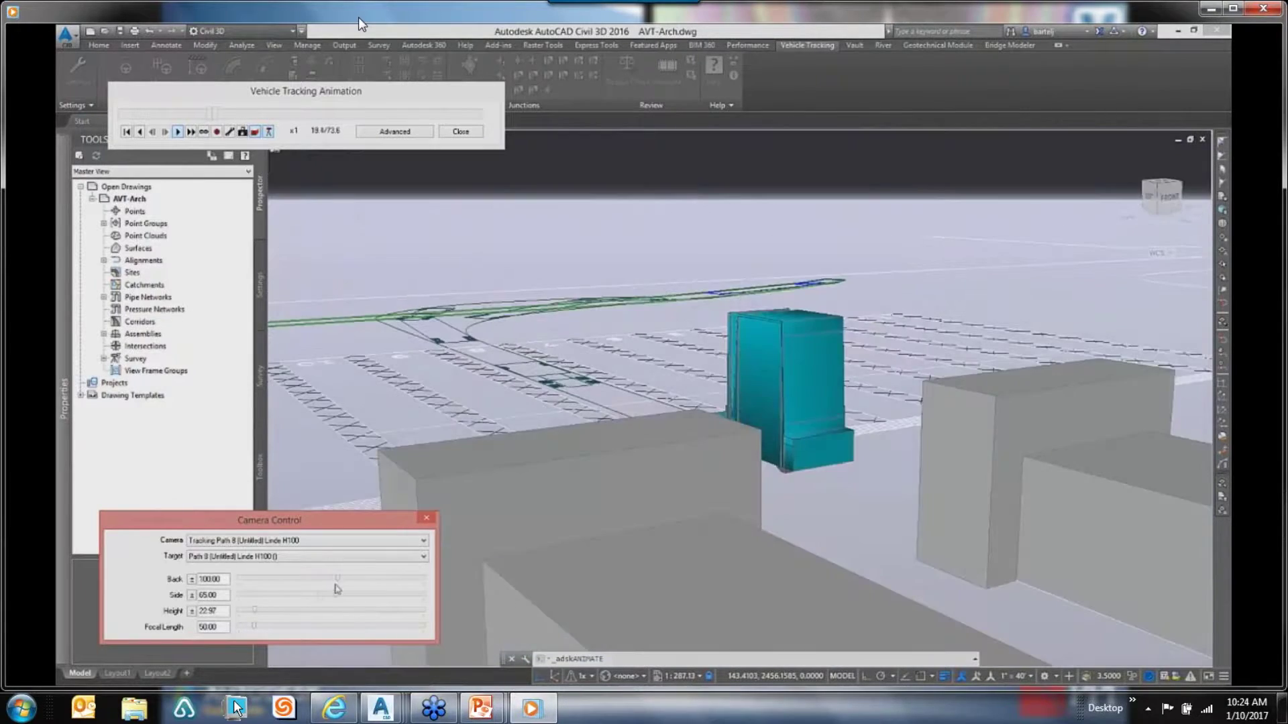
left_click_drag(256, 610, 262, 612)
left_click_drag(279, 618, 283, 616)
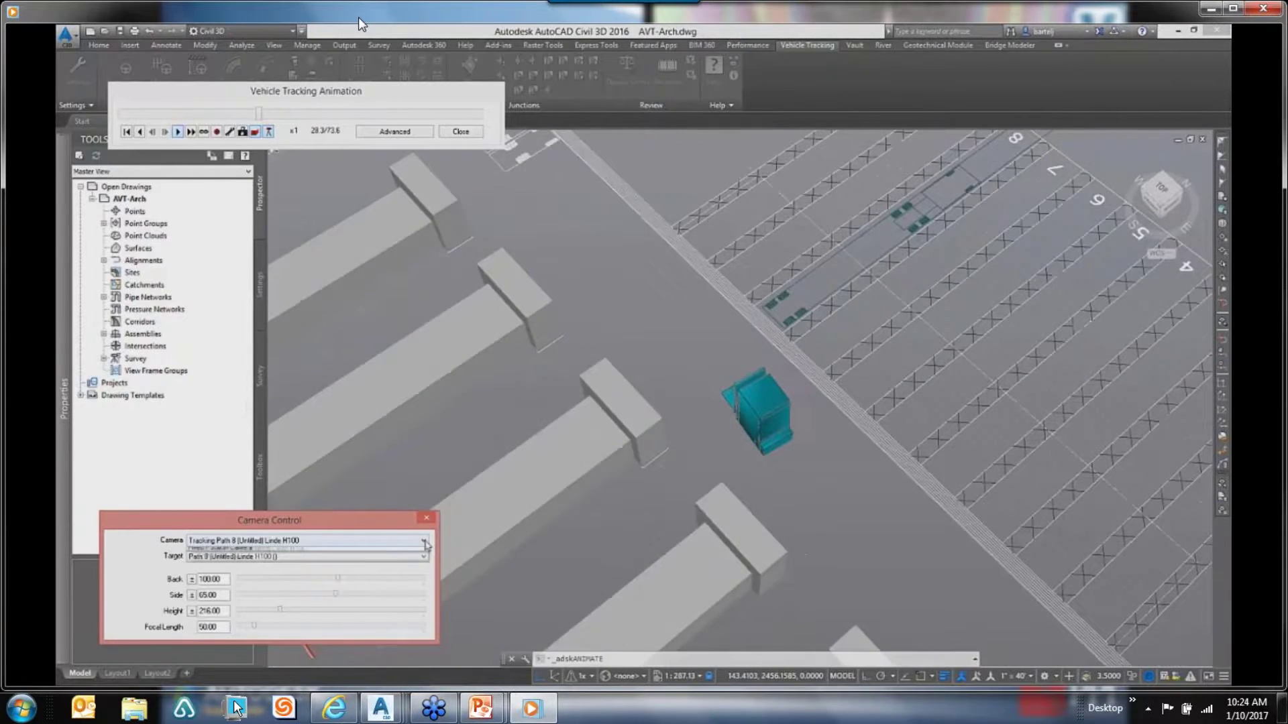
Switch the animation to the forklift's driver's eye camera and advance playback into the aisle
left_click(335, 540)
left_click(335, 565)
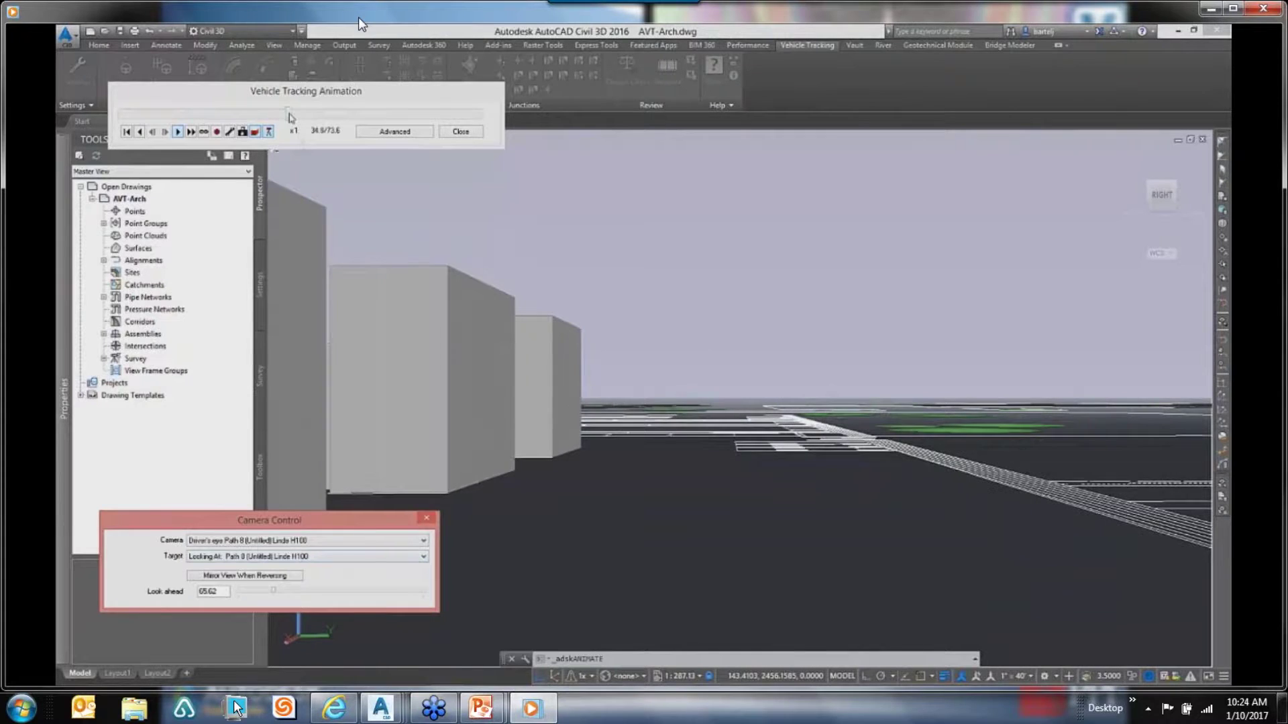
left_click(300, 116)
left_click_drag(300, 117, 322, 120)
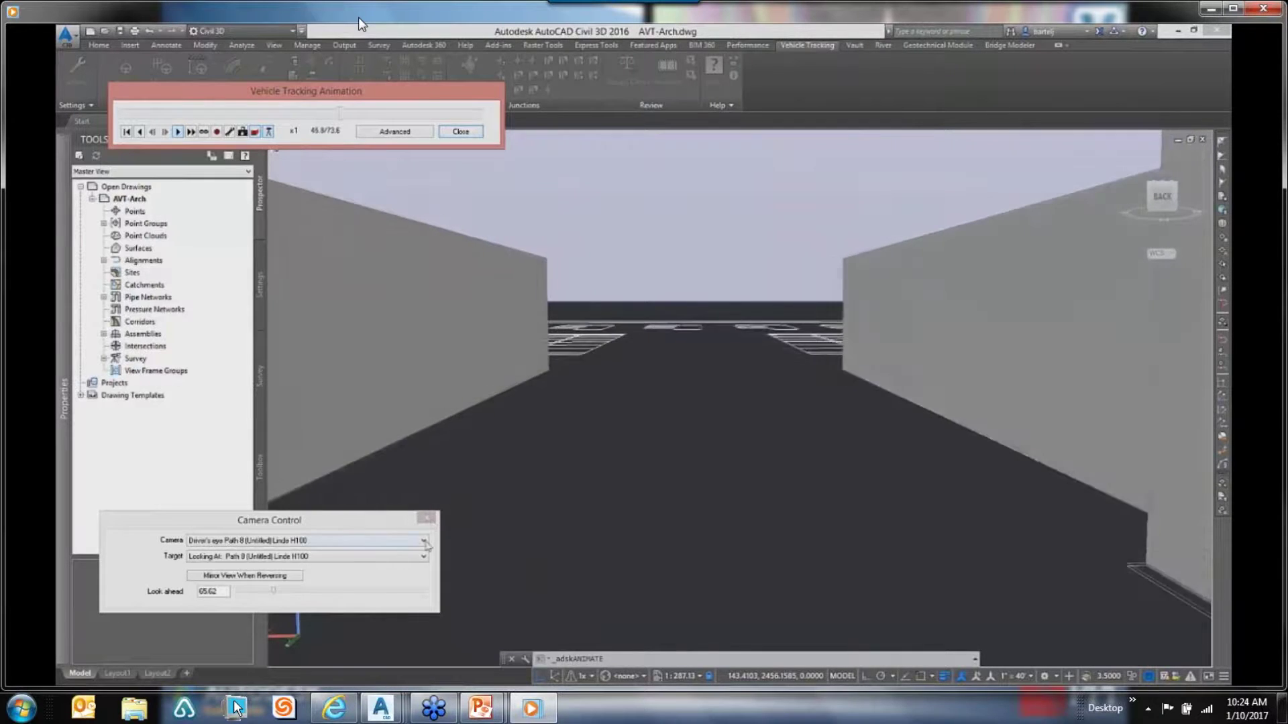
Return to the forklift's tracking camera with Height 160, then close the animation without saving the viewpoint
left_click(354, 541)
left_click(354, 555)
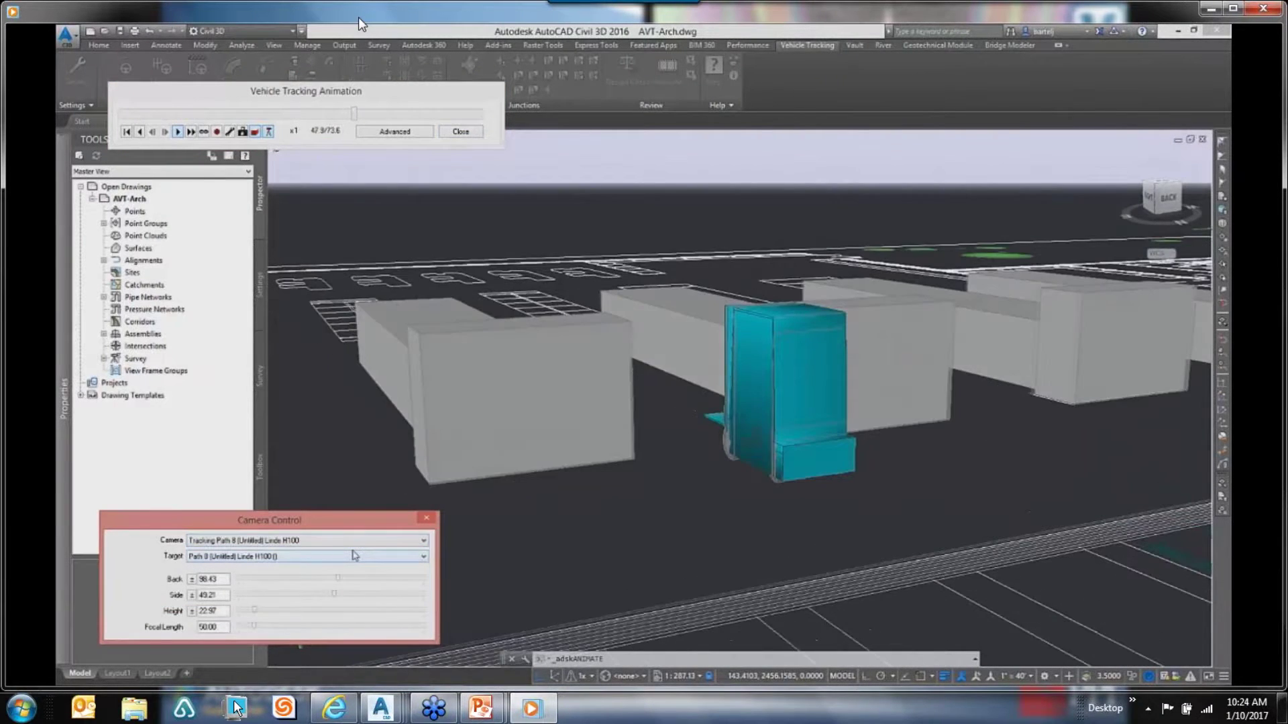
left_click_drag(255, 610, 273, 610)
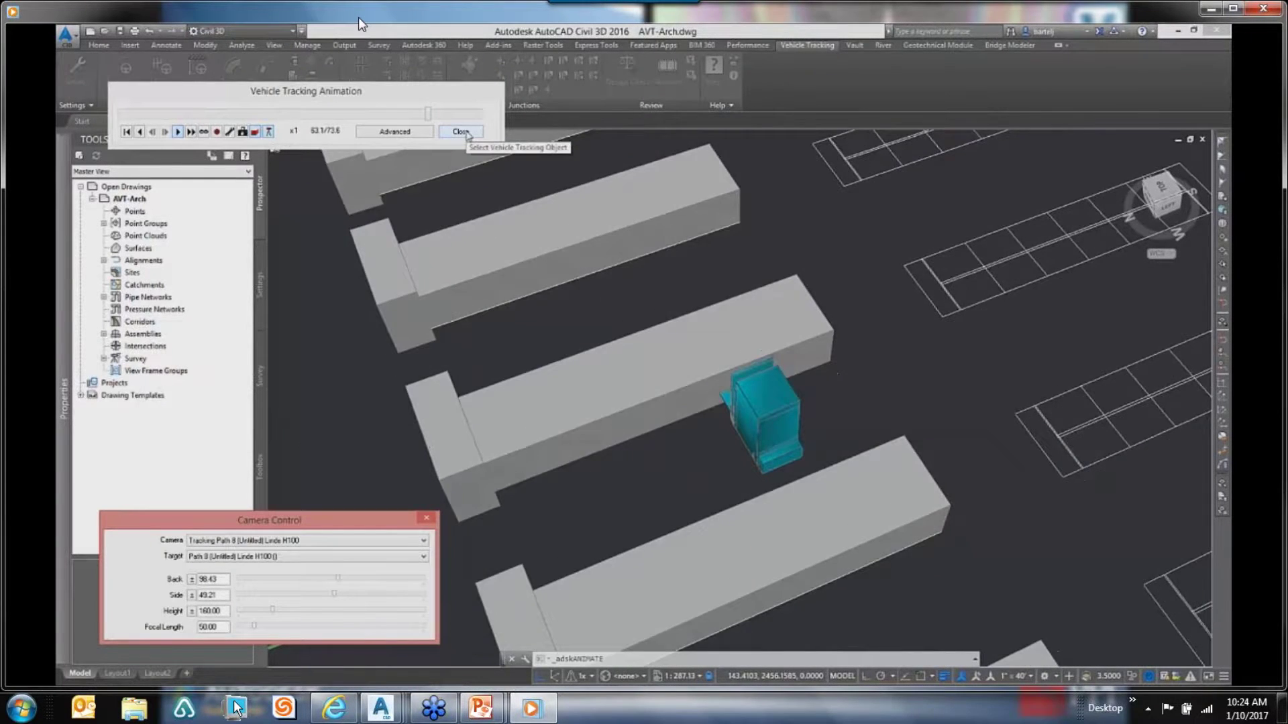
left_click(461, 133)
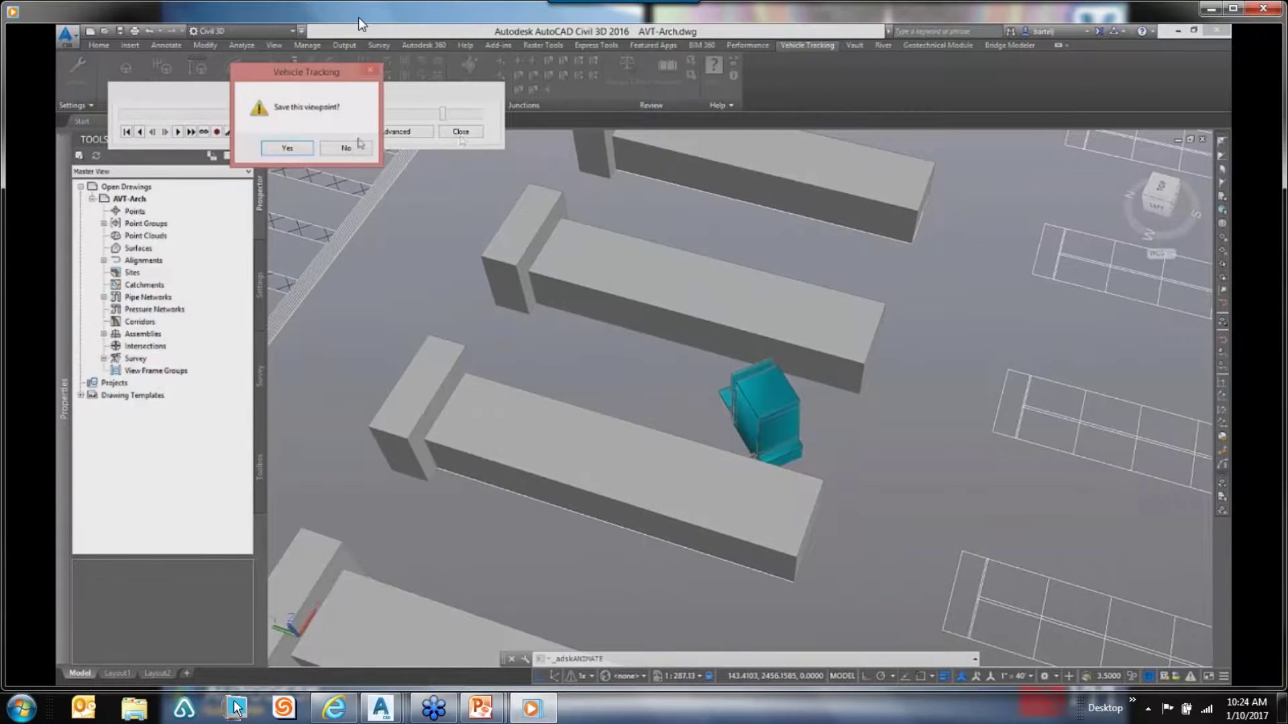
left_click(357, 145)
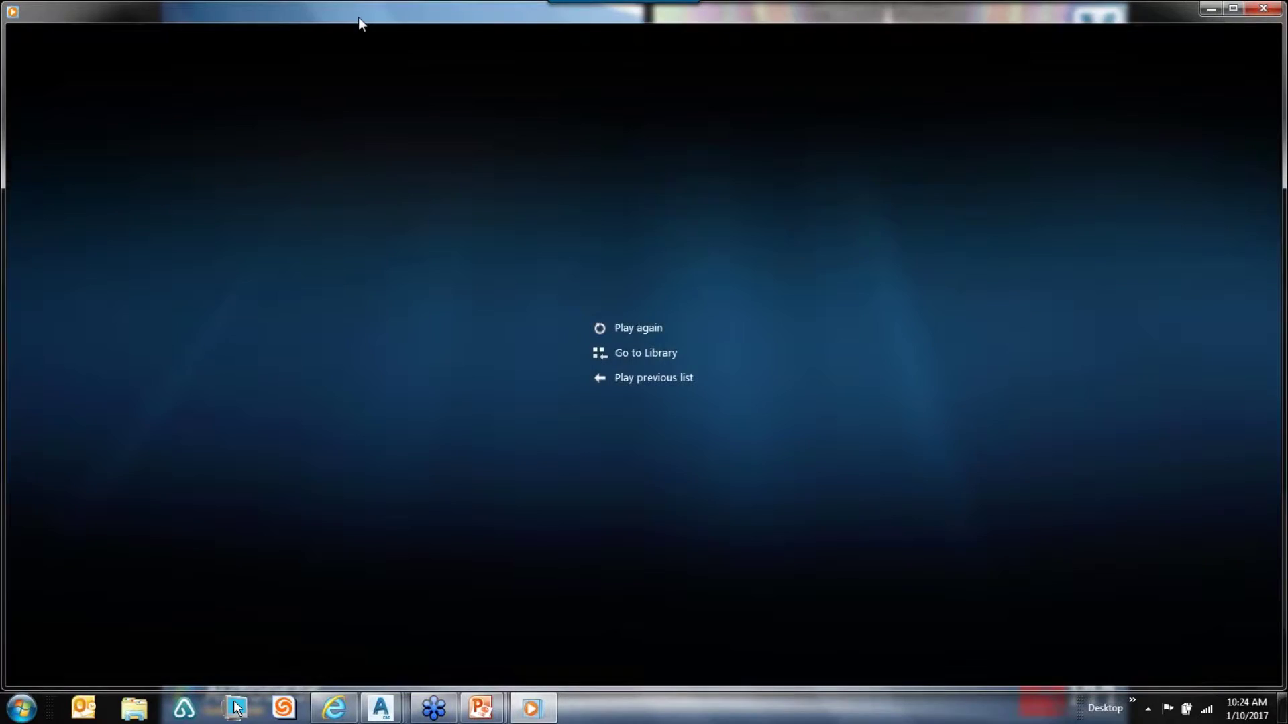
Close the forklift video and play the Airport – Baggage Cart video from the presentation in a maximized window
left_click(1274, 9)
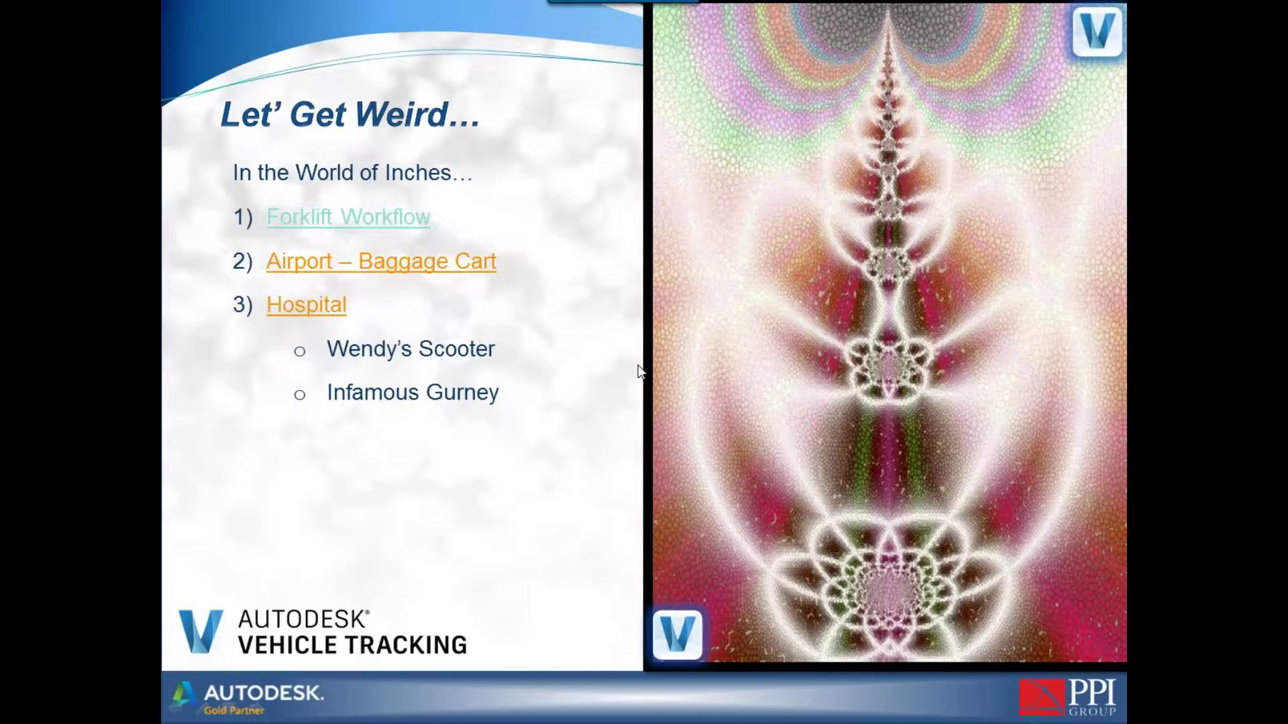
left_click(469, 267)
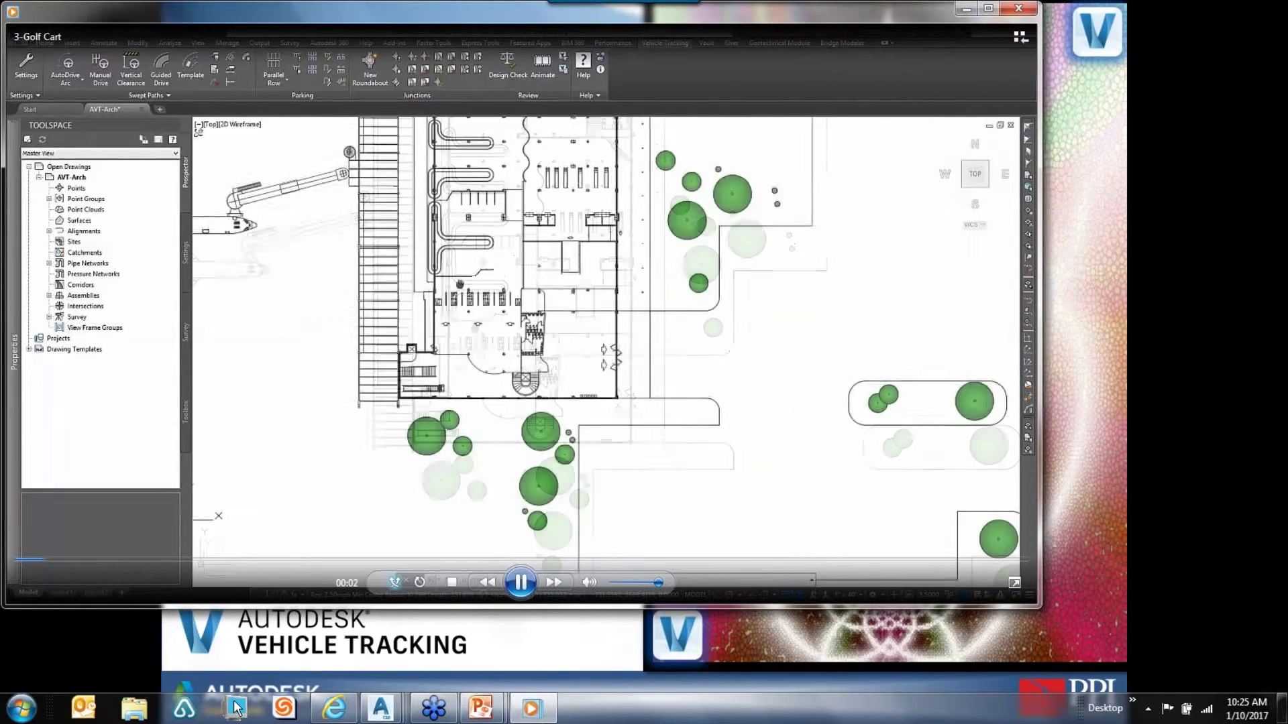
left_click(988, 9)
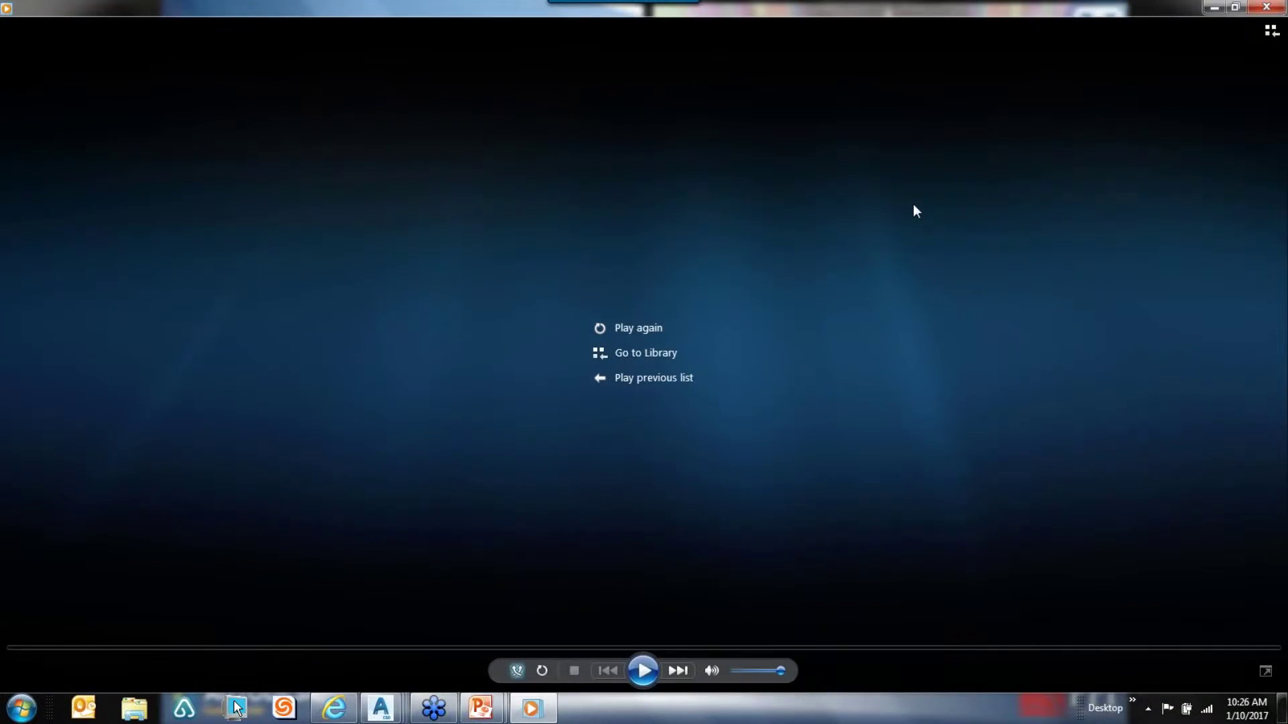
Close the finished airport video and open the Hospital video from the presentation
left_click(1274, 8)
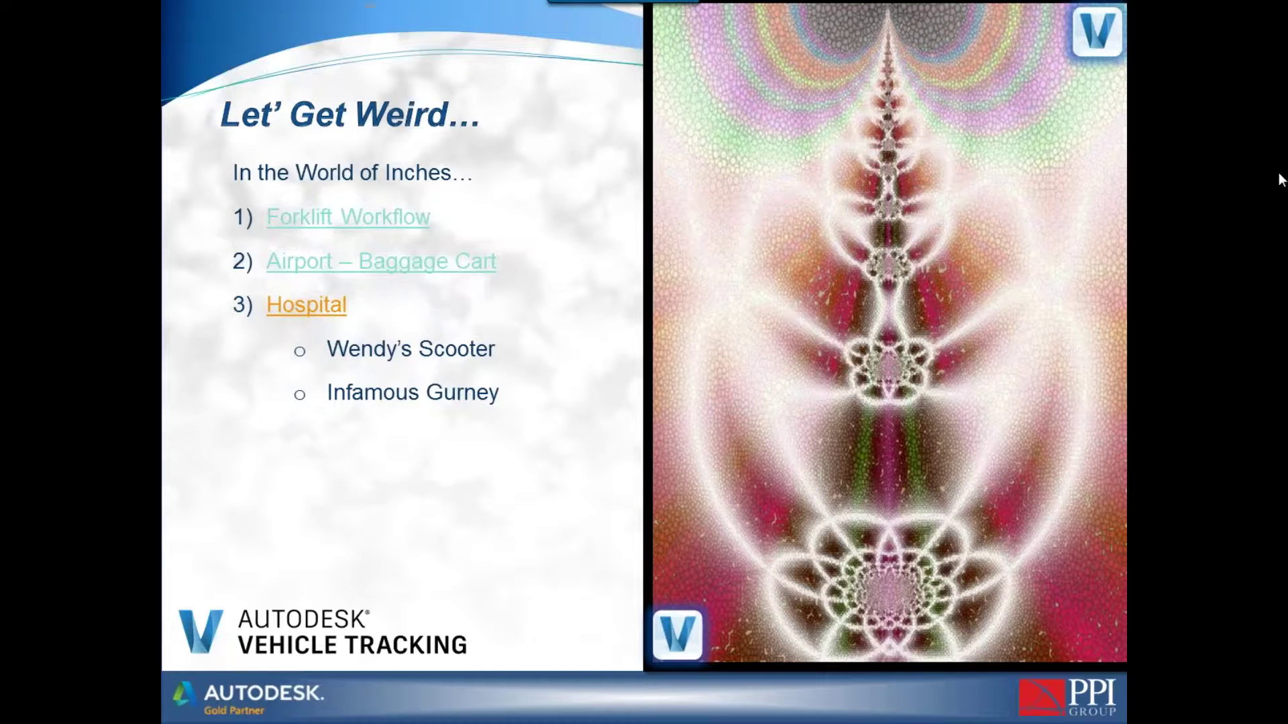
left_click(325, 308)
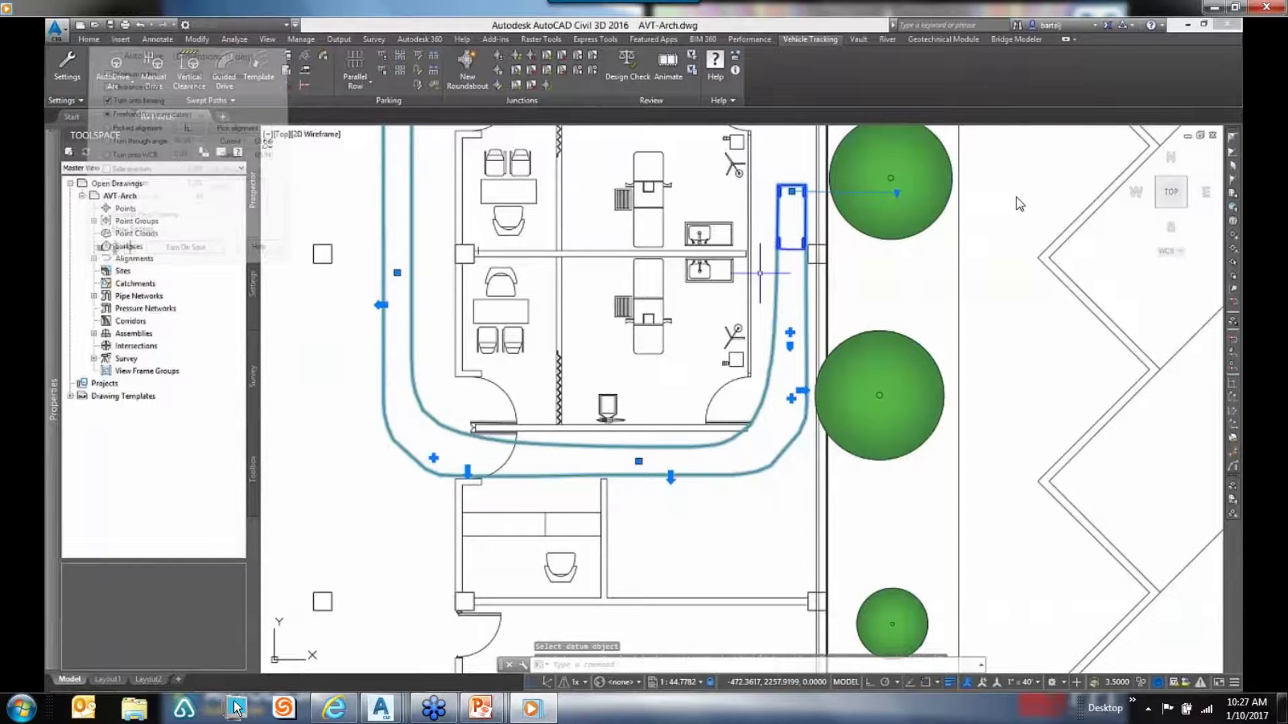
End the AutoDrive path around the hospital exam rooms and clear its selection
key("Escape")
key("Escape")
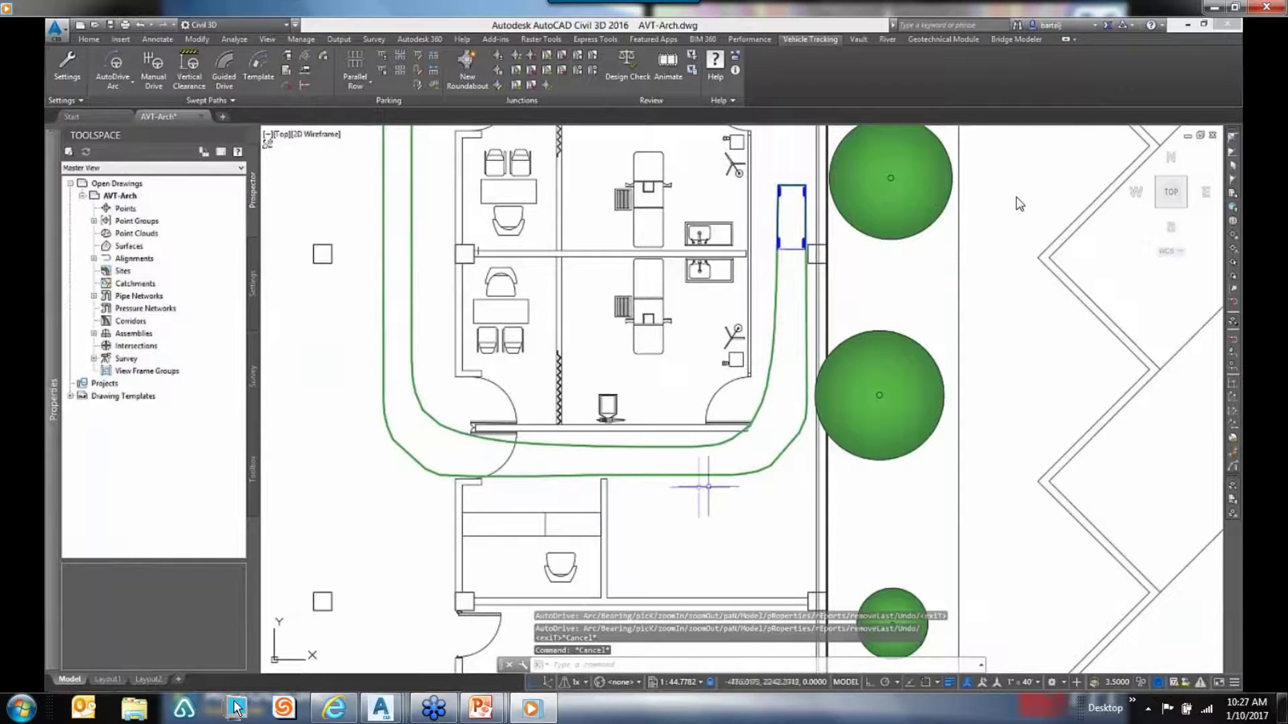
scroll(709, 486, "down", 5)
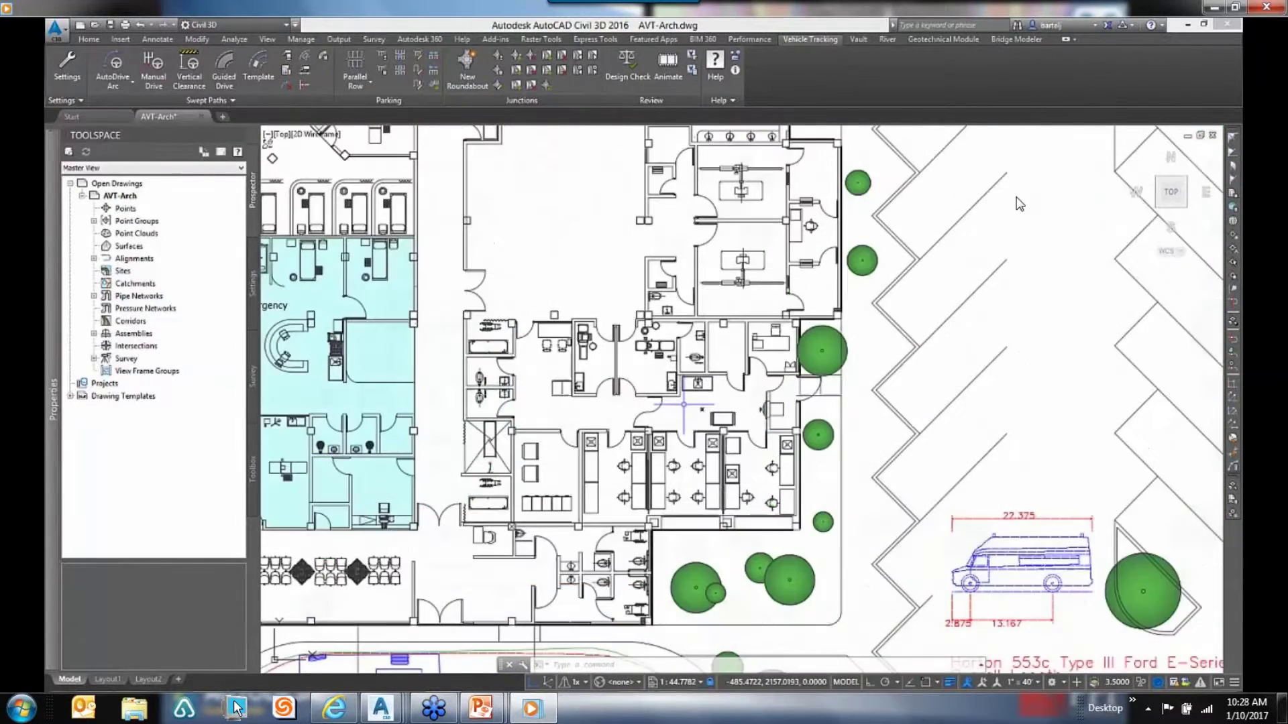
Begin an AutoDrive path with the Mobility Scooter, placing it outside the hospital's east entrance and accepting its position
left_click(119, 83)
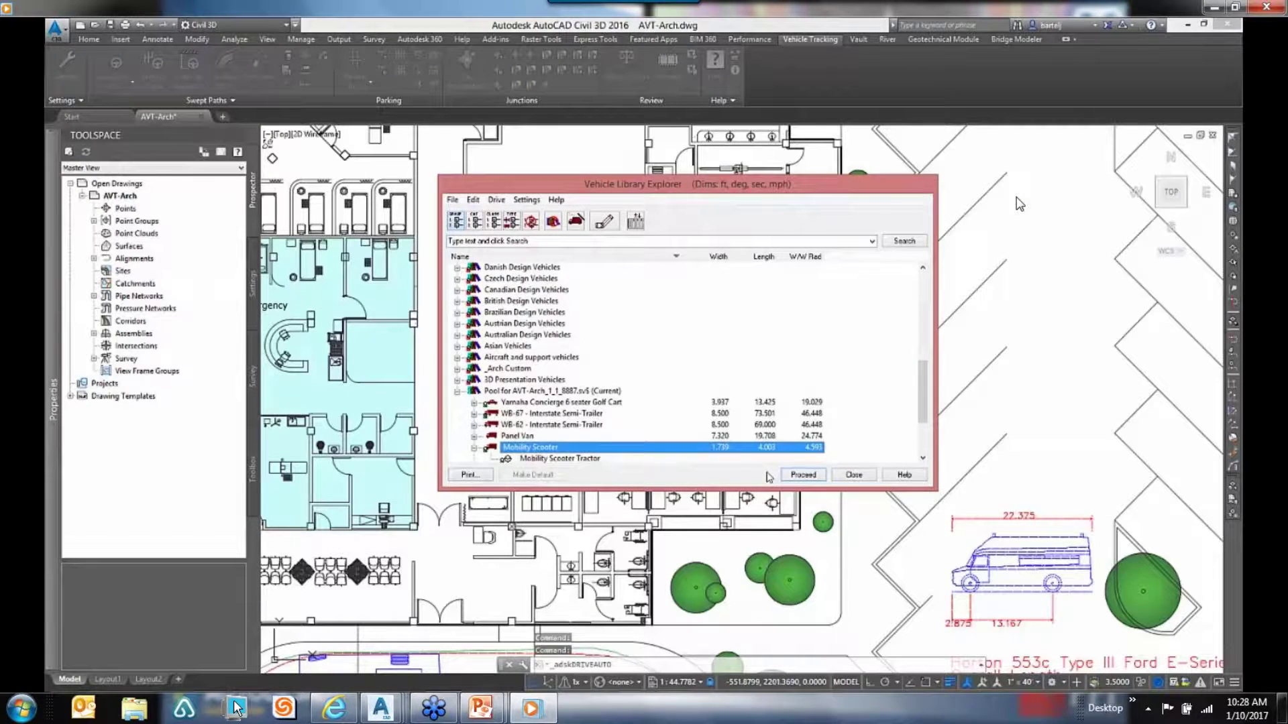
left_click(802, 475)
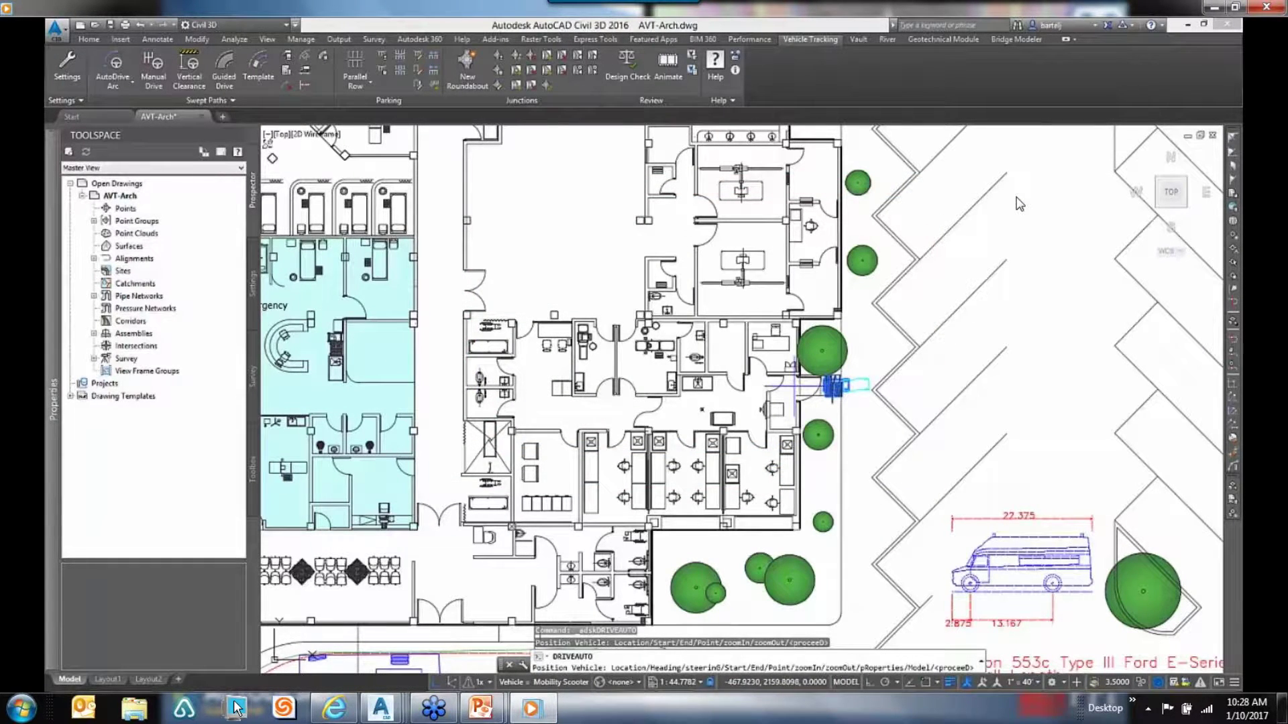
left_click(850, 386)
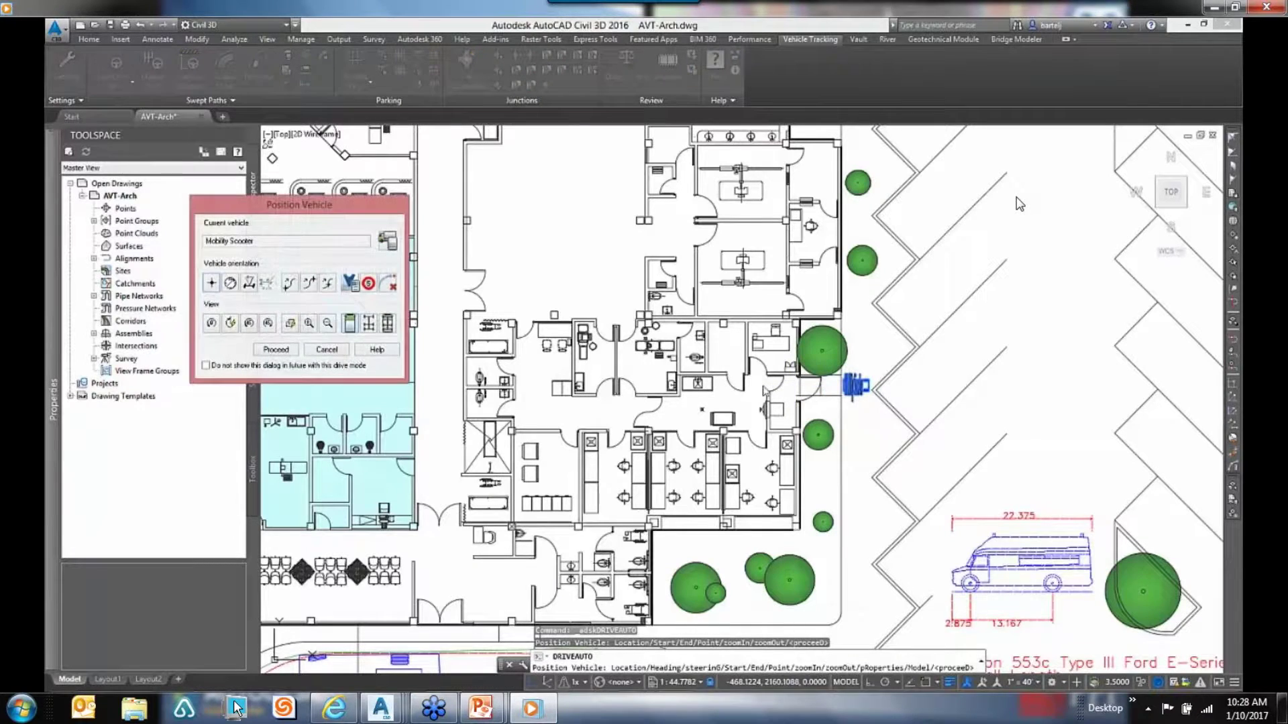
left_click(275, 349)
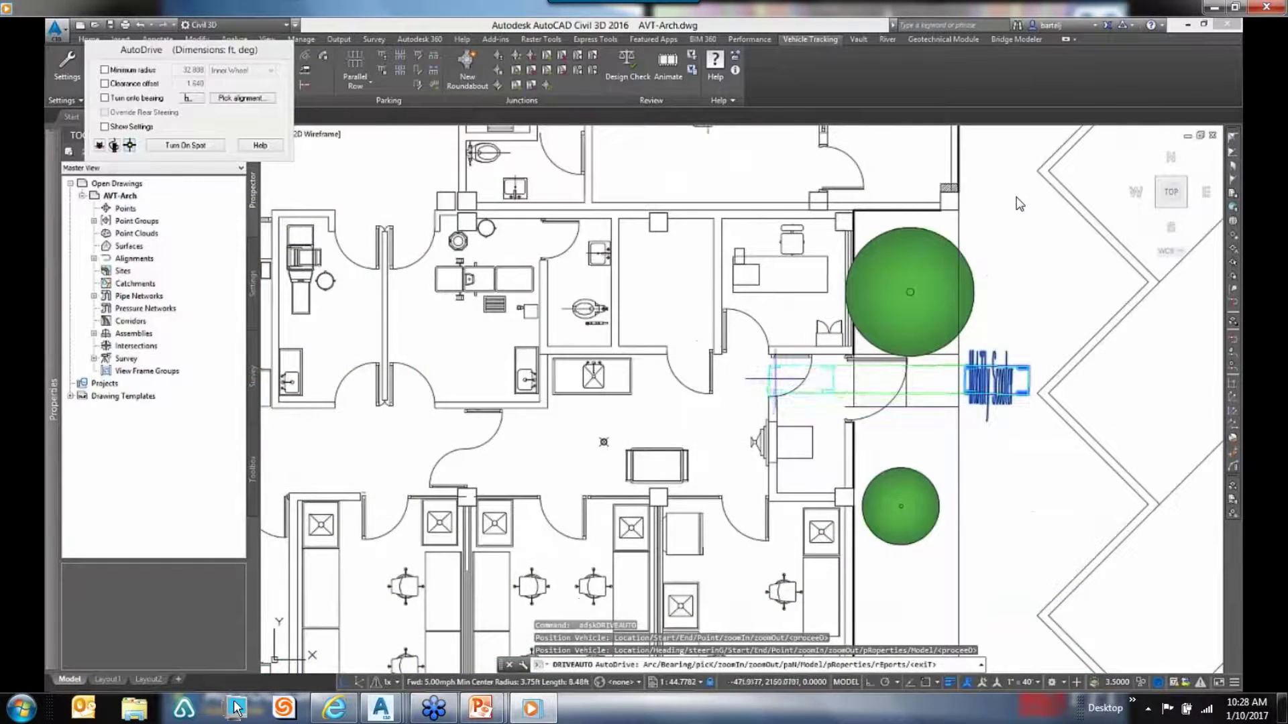
Drive the scooter through the entrance and along the corridor, aligning it to a picked datum object, and end the path north through the doorway
left_click(736, 378)
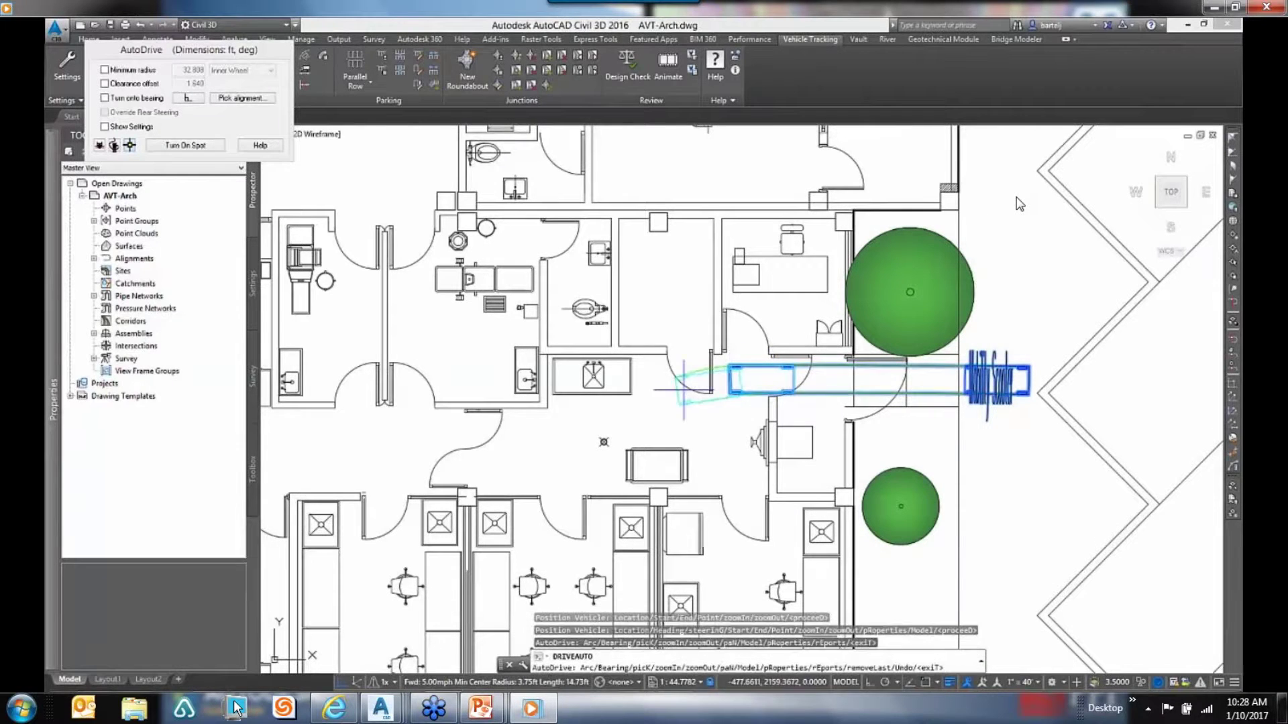
left_click(684, 389)
left_click(628, 417)
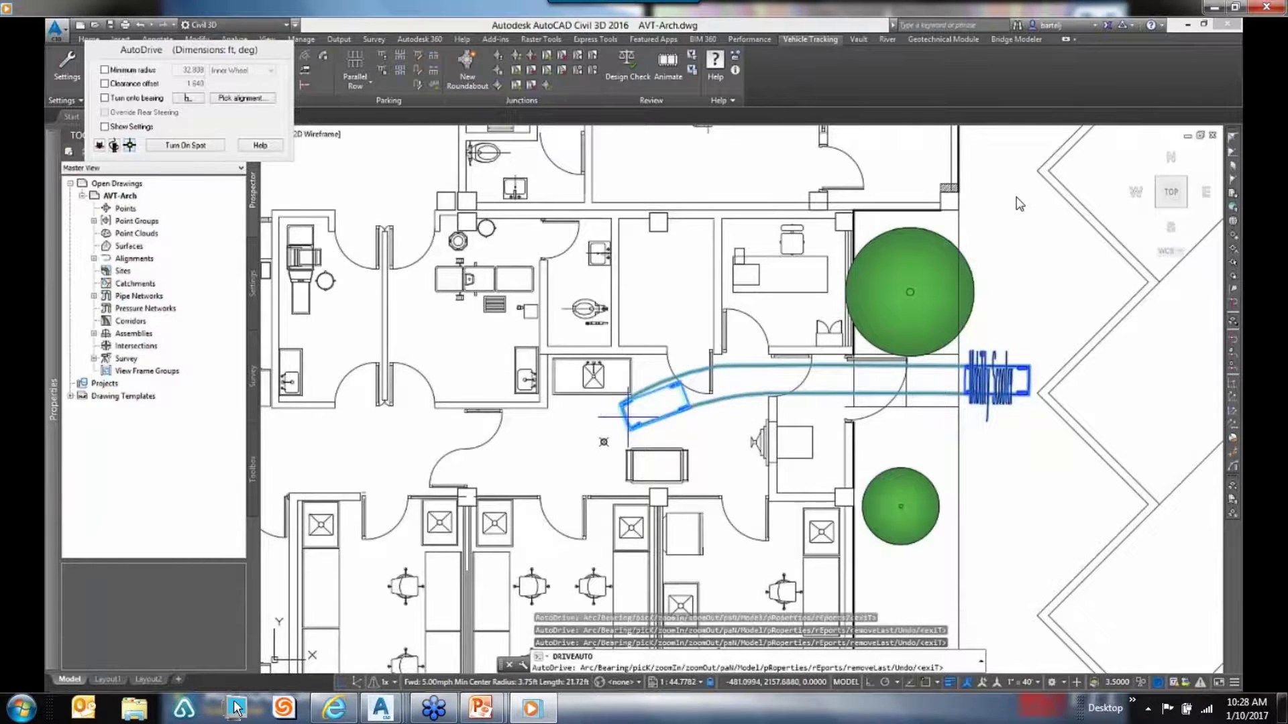
key("Return")
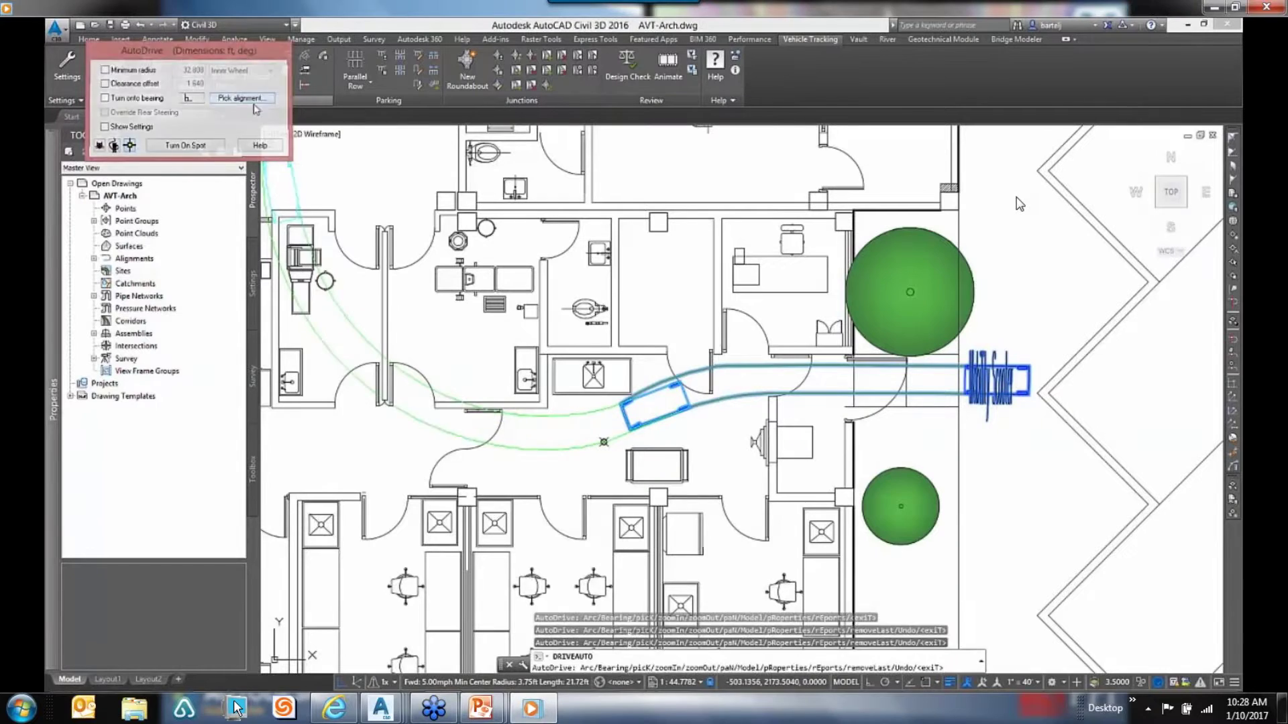
left_click(604, 442)
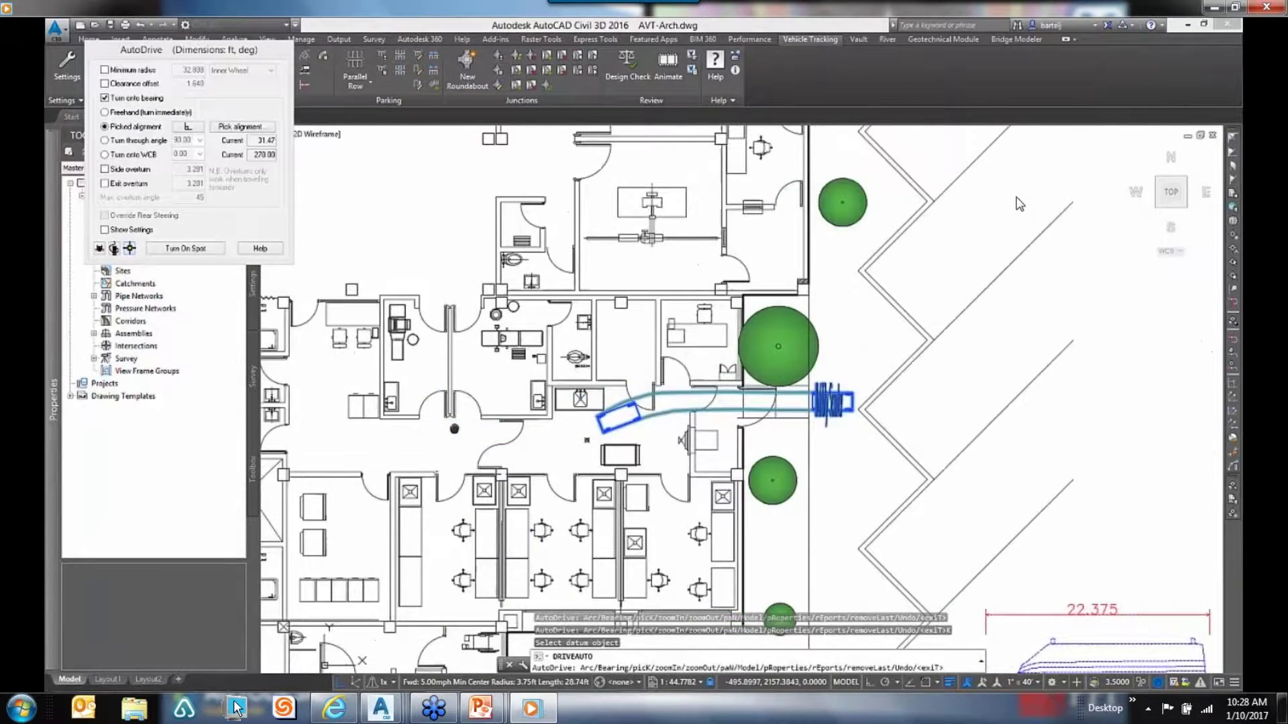
key("Return")
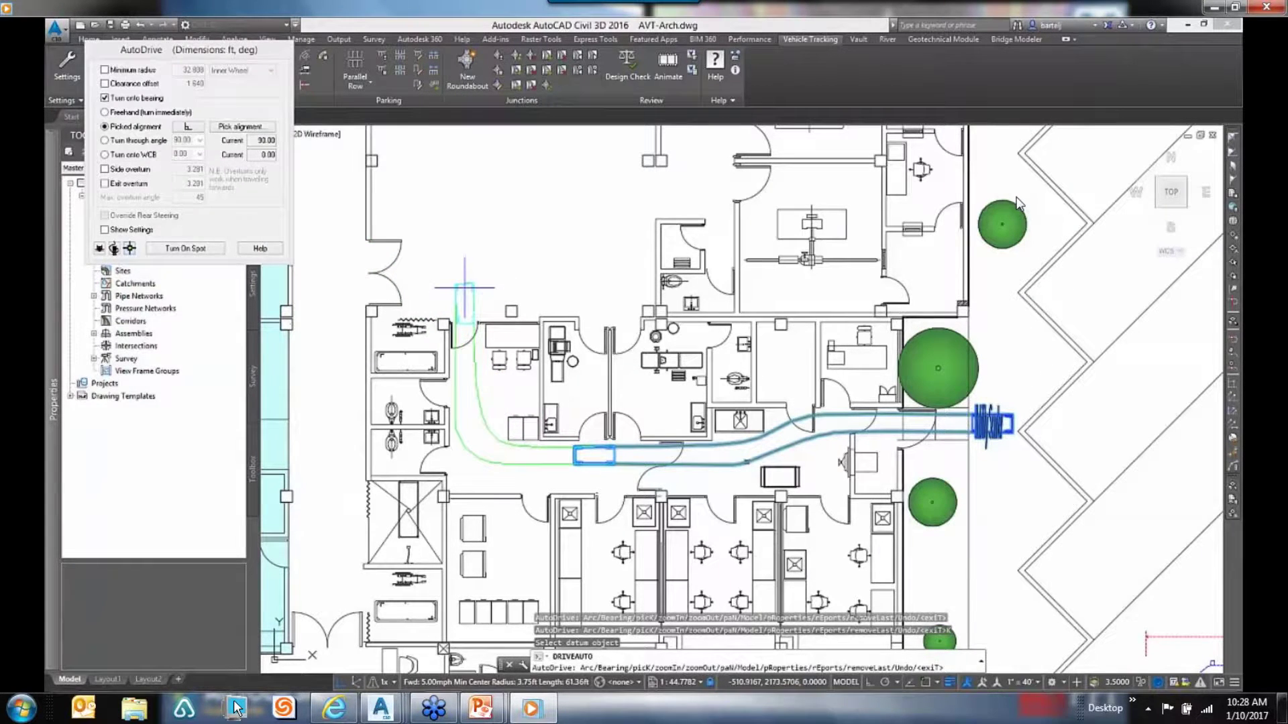
key("Escape")
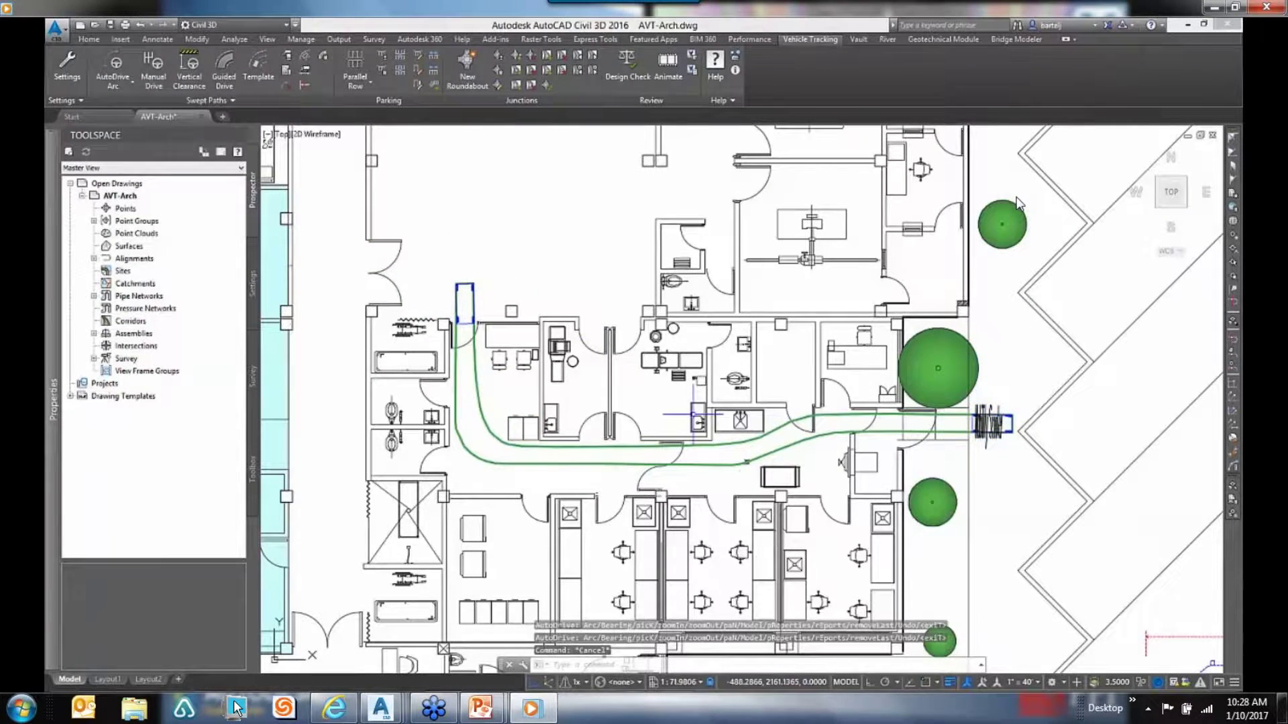
Begin an AutoDrive path with the Gurney vehicle, placing it facing north inside the hospital's front entrance and accepting its position
scroll(765, 536, "down", 3)
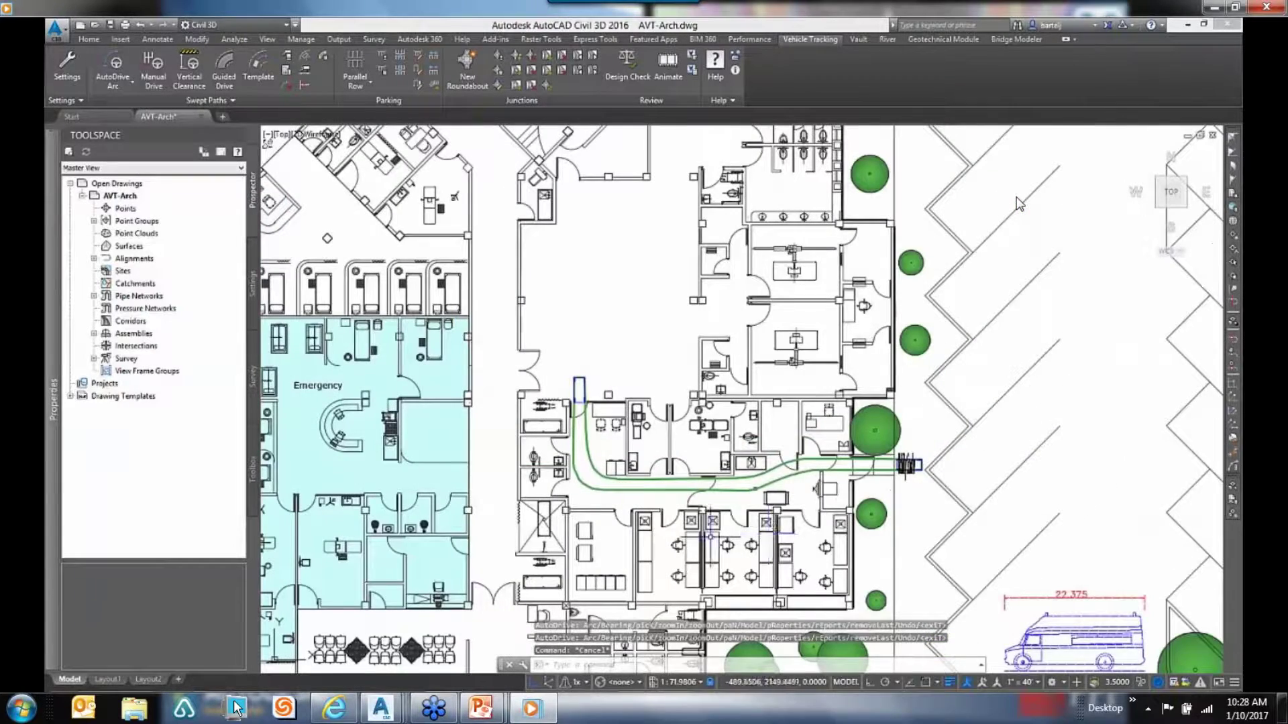
scroll(1019, 203, "down", 3)
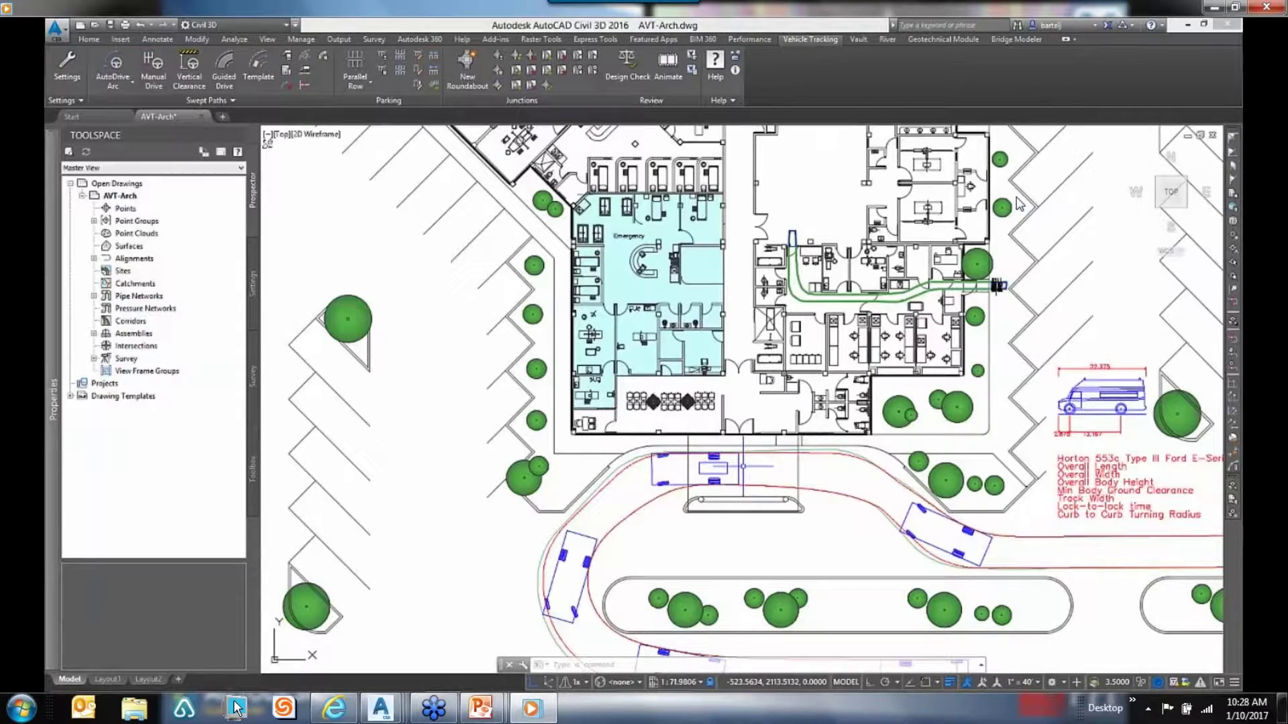
middle_click_drag(744, 341, 744, 340)
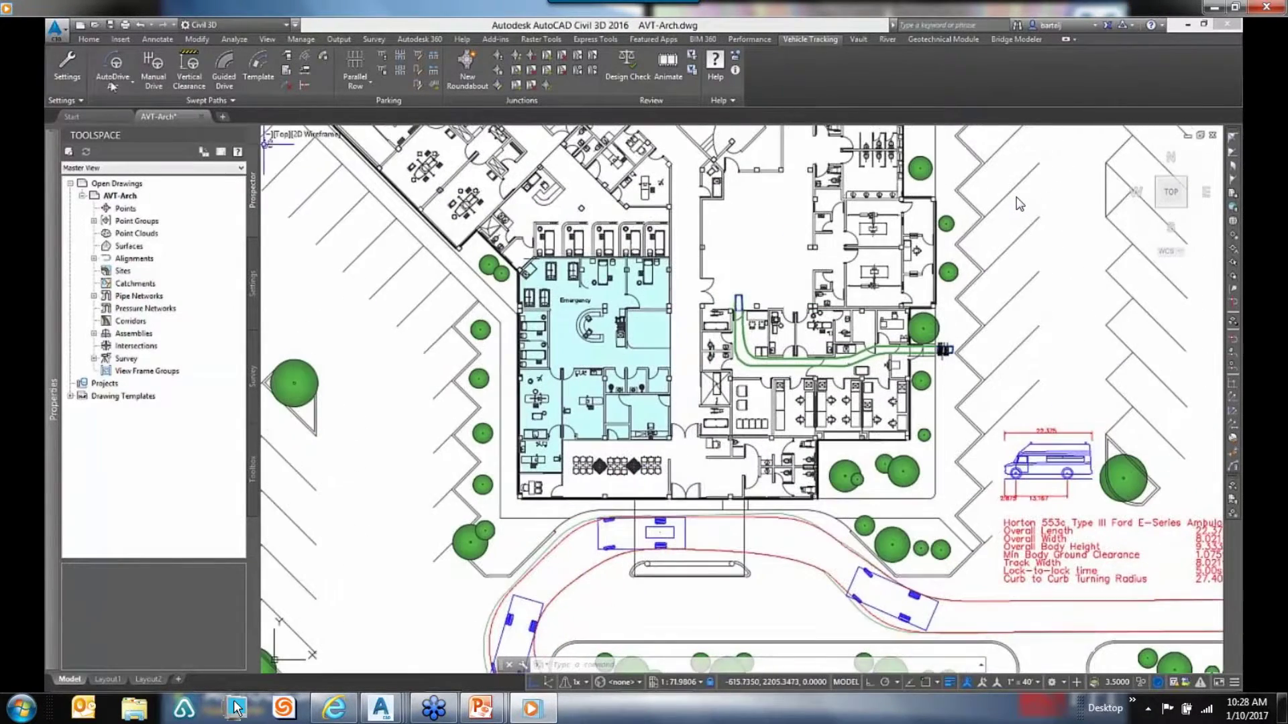
left_click(112, 86)
left_click(129, 114)
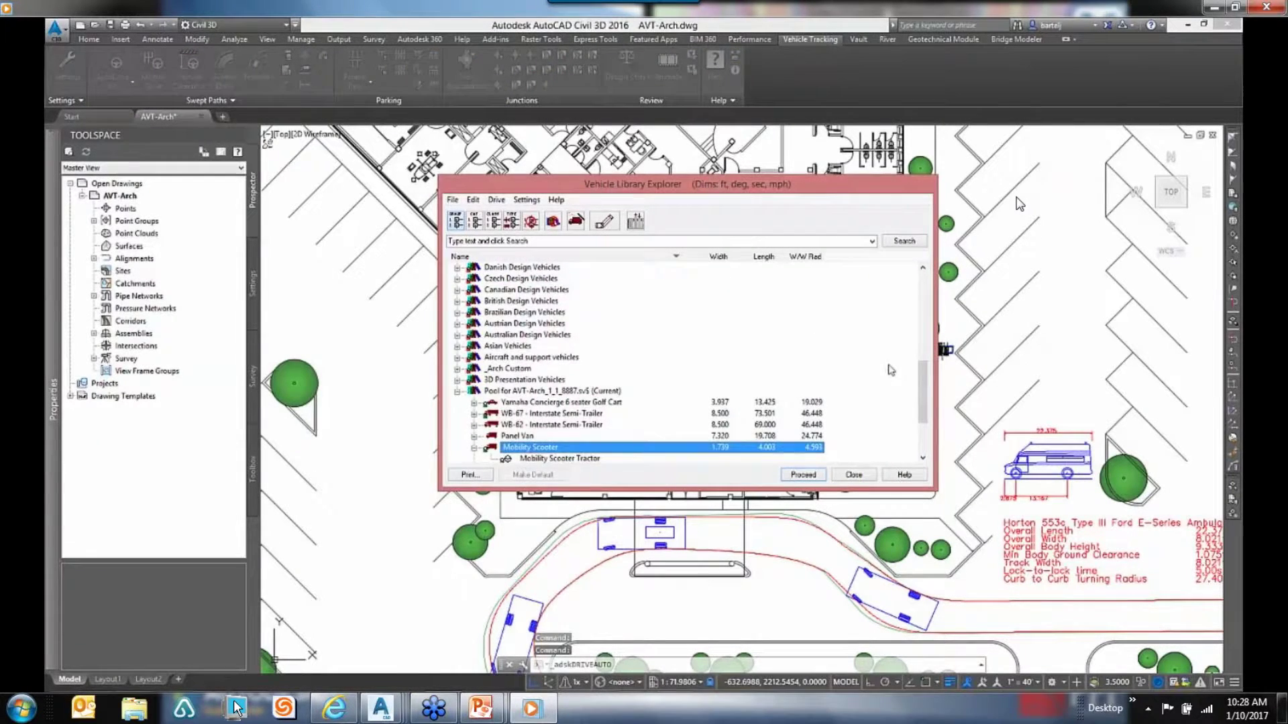
left_click(514, 425)
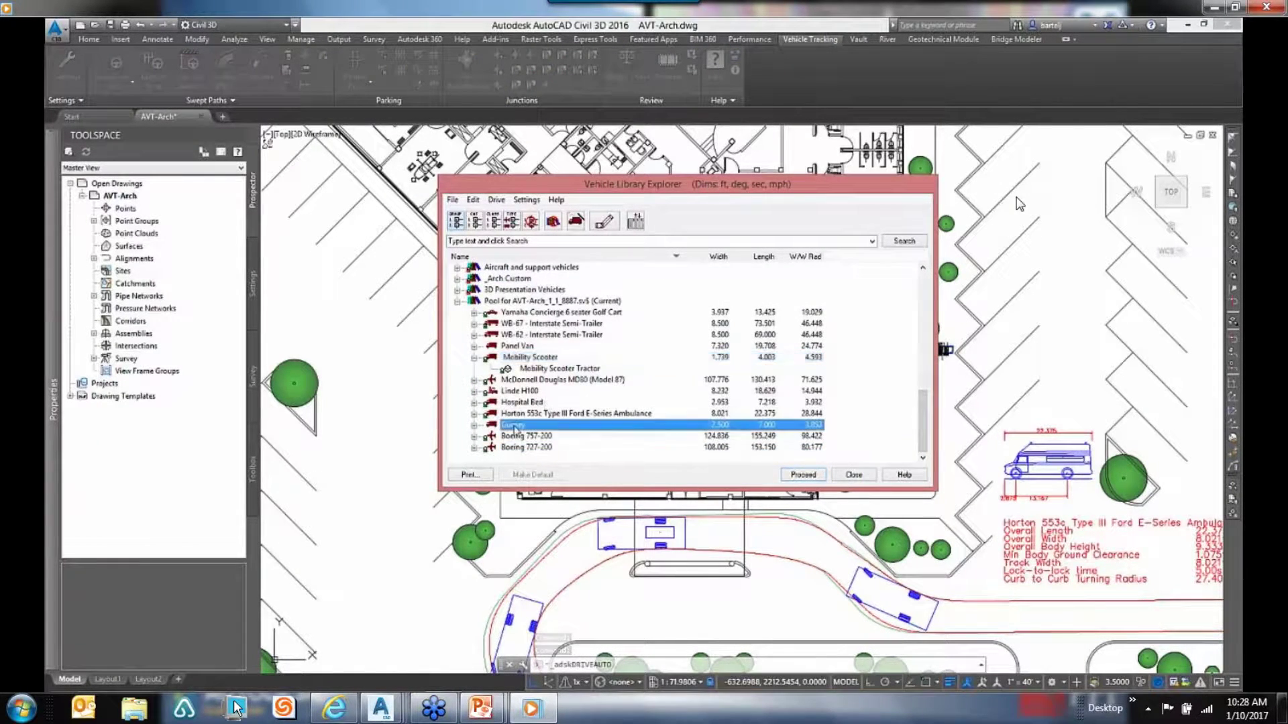
left_click(802, 475)
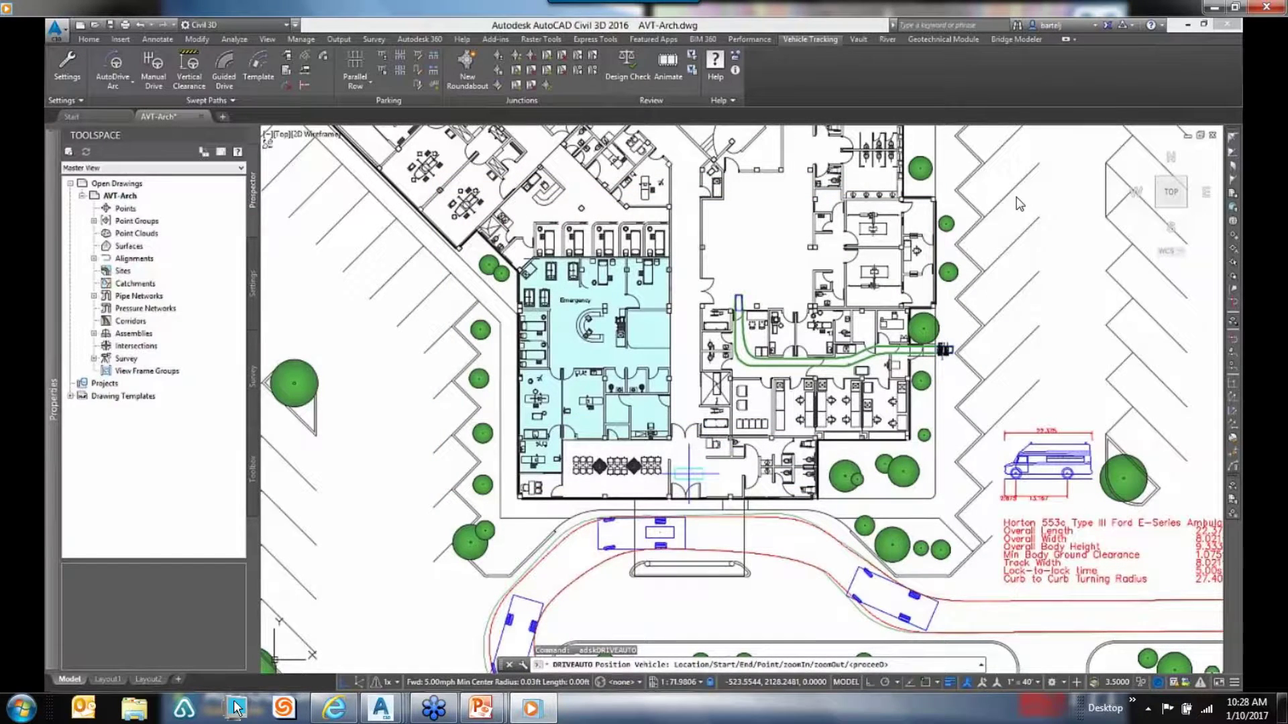
left_click(688, 473)
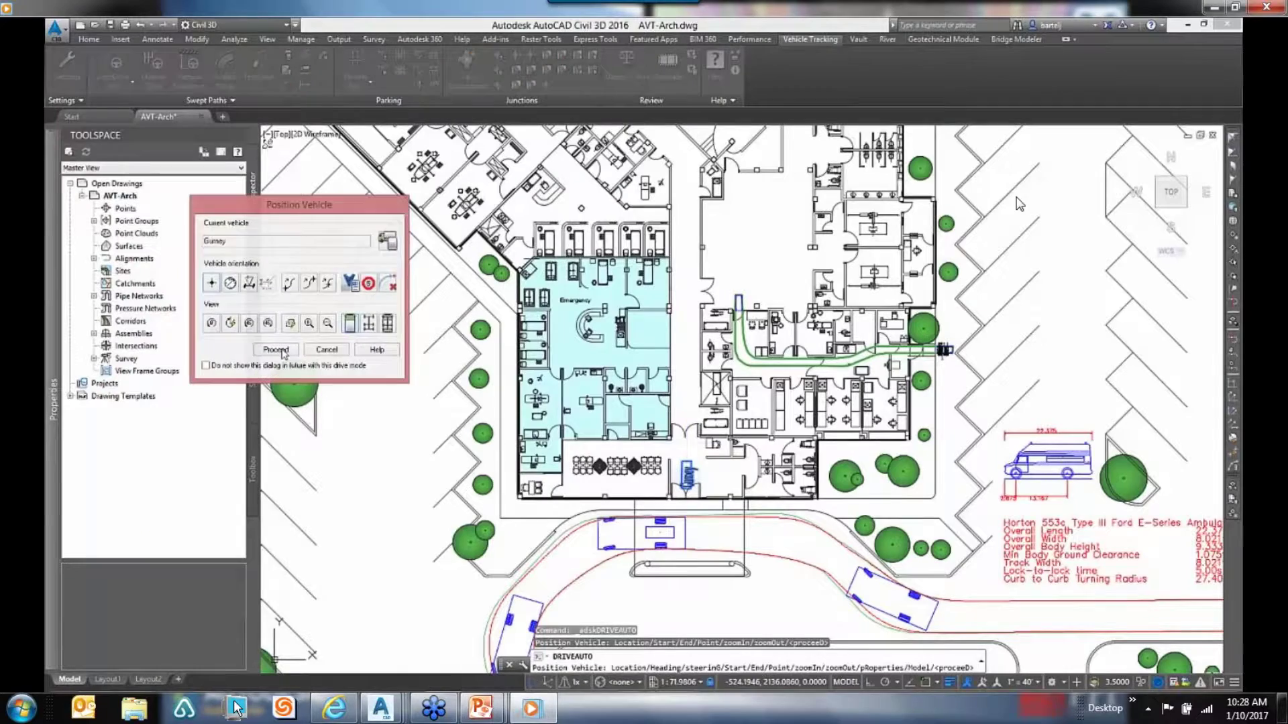
left_click(283, 353)
Drive the gurney up the hallway, into the Emergency area, and in reverse into the exam room below it, ending the path unselected
scroll(685, 376, "up", 4)
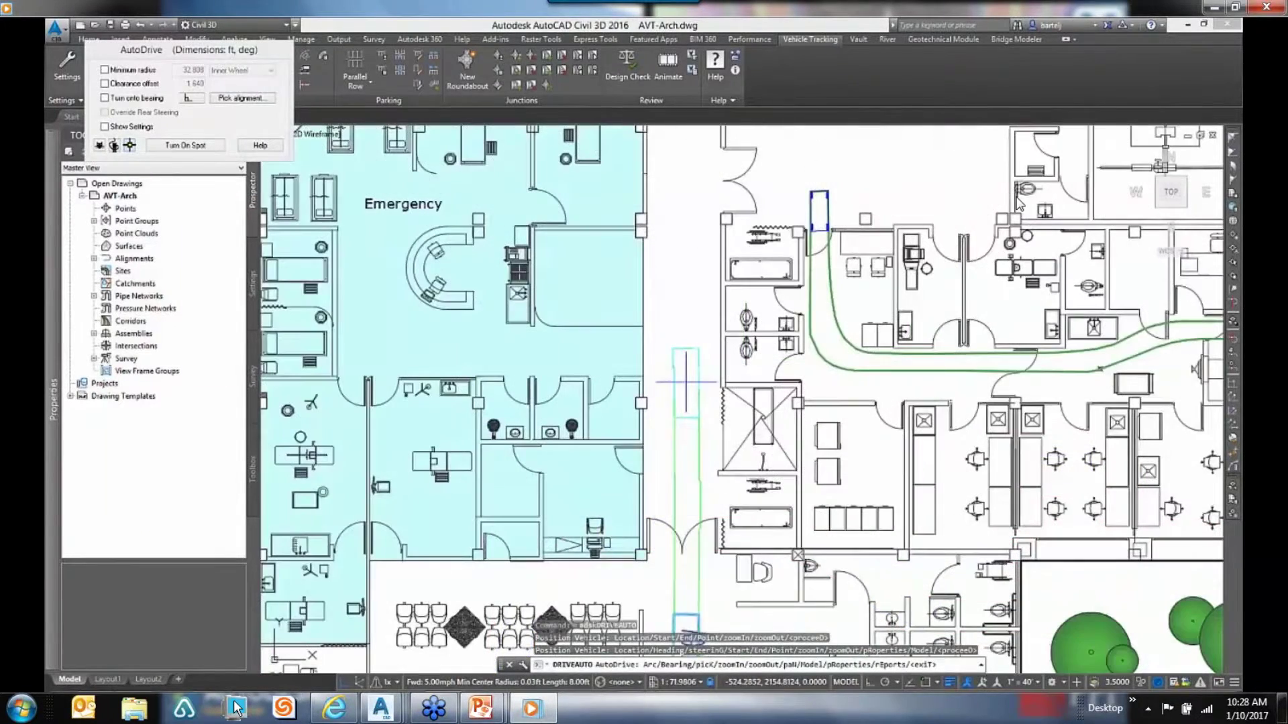
left_click(670, 364)
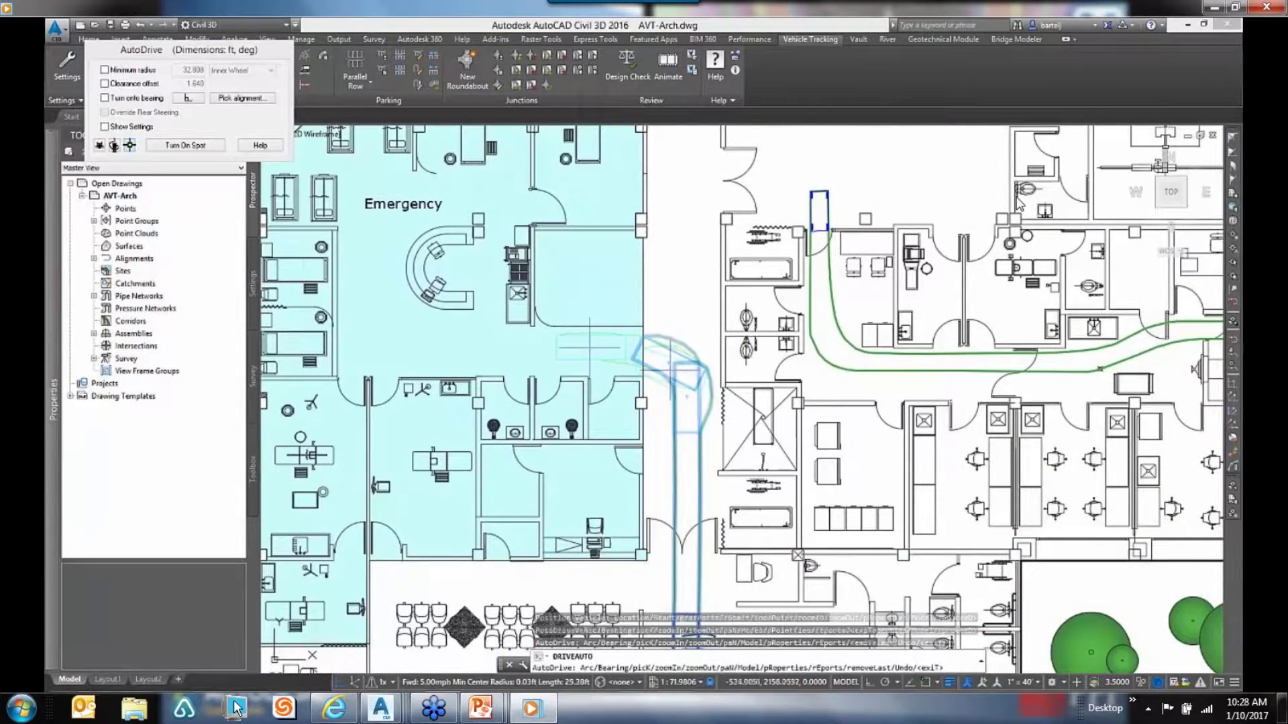
left_click(413, 346)
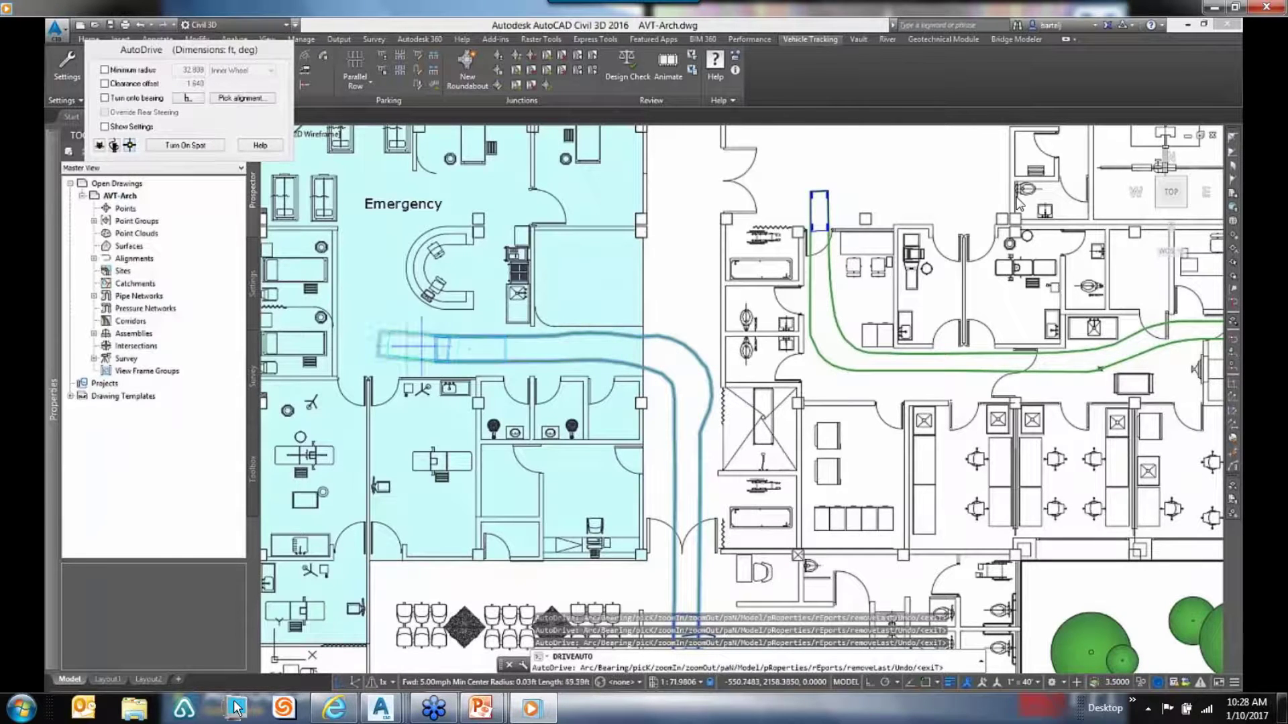
left_click(379, 328)
scroll(379, 372, "up", 3)
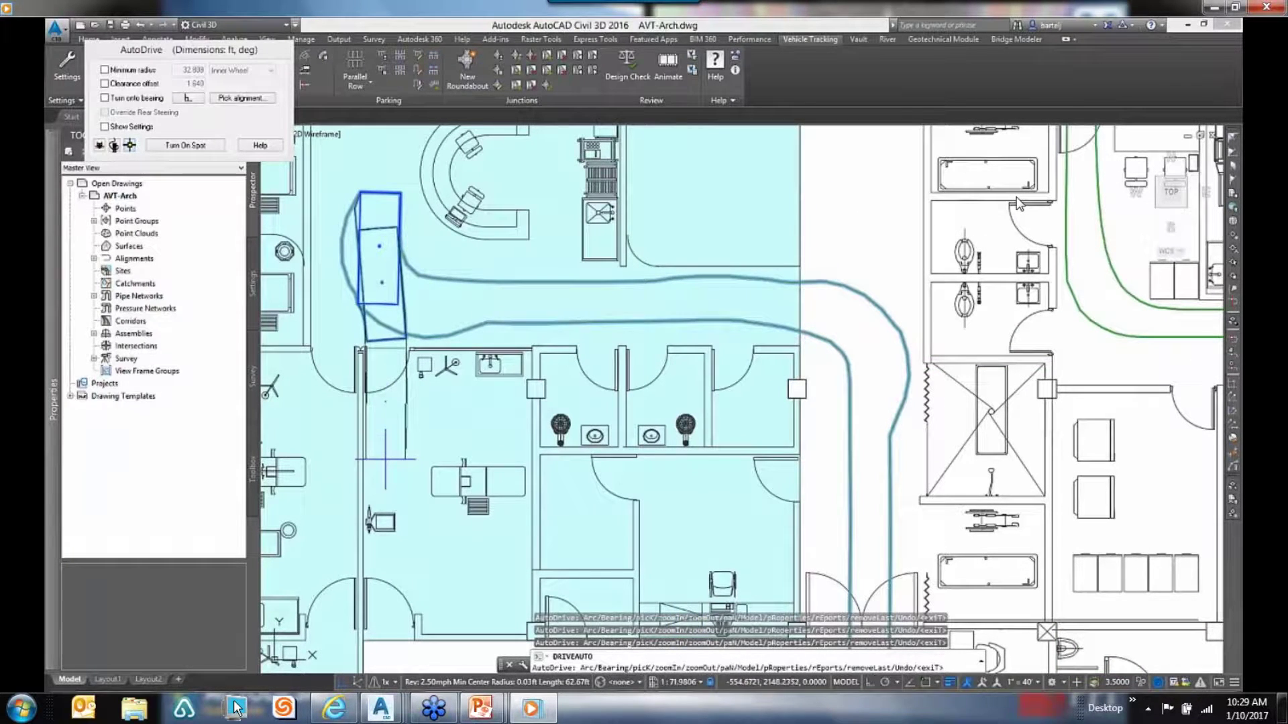
left_click(387, 404)
key("Return")
key("Escape")
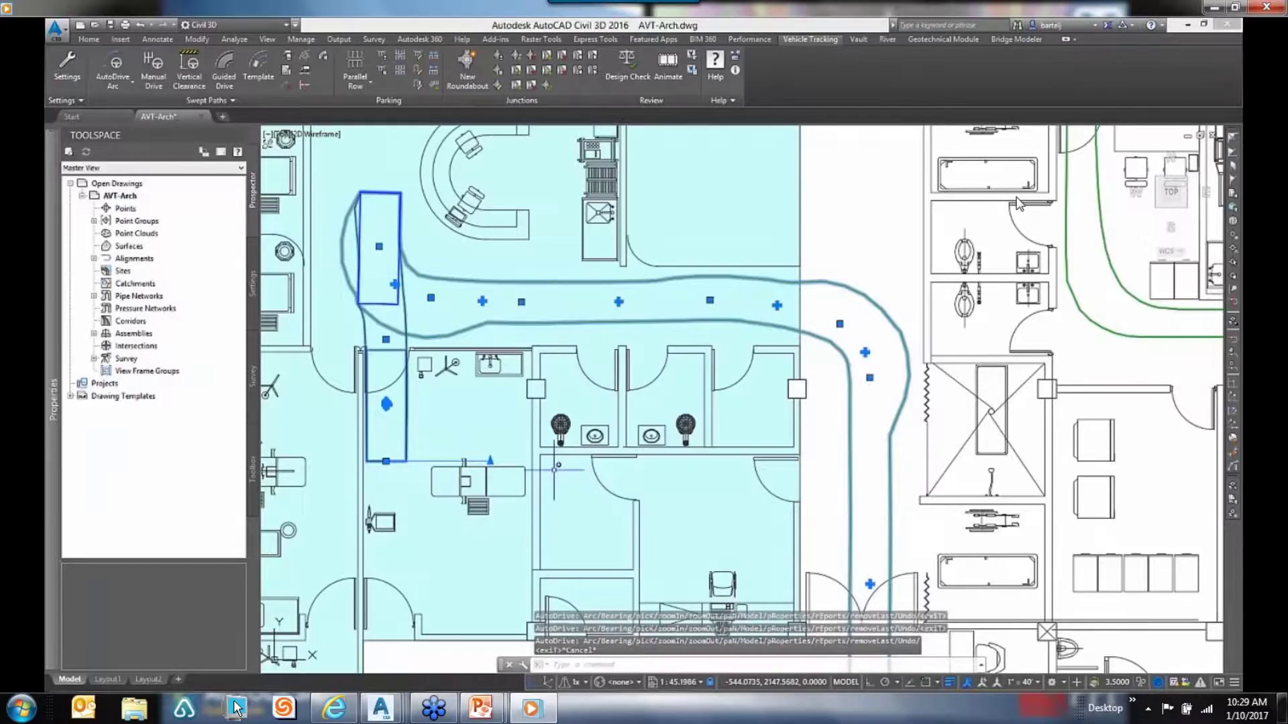
key("Escape")
View the scooter and gurney swept paths across the hospital floor plan and close the finished Hospital video
scroll(554, 469, "down", 3)
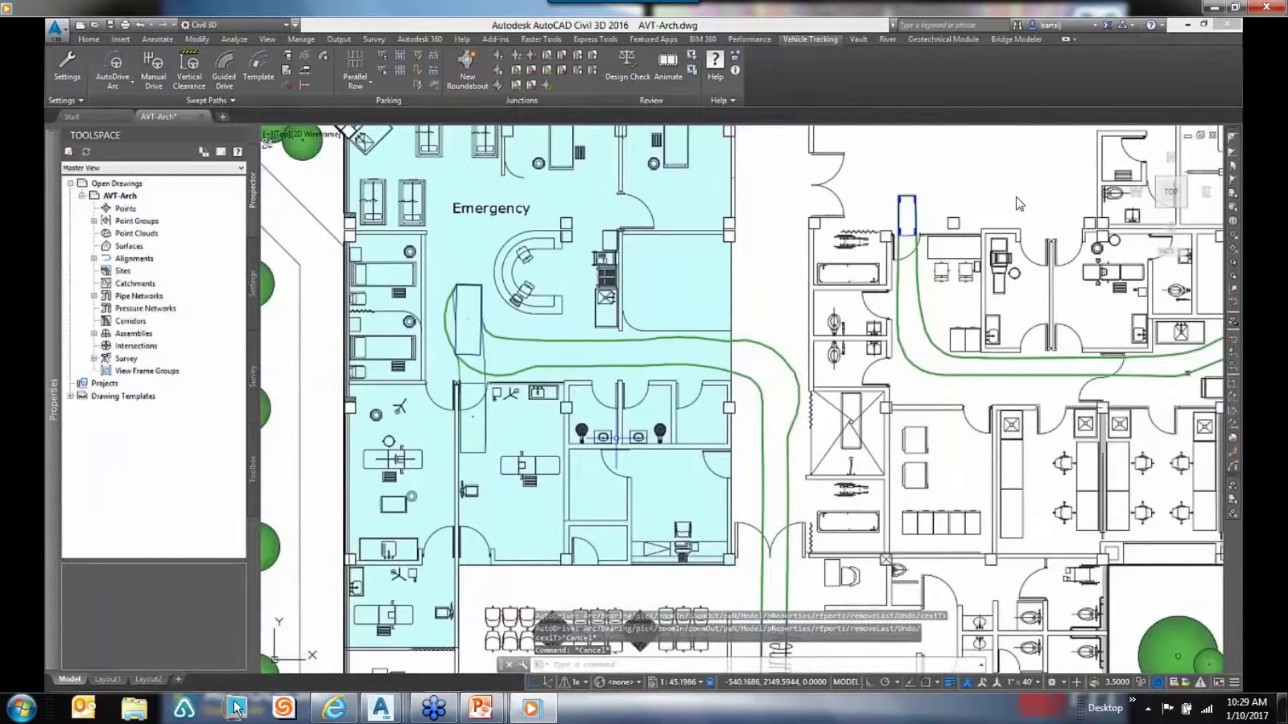
scroll(1019, 204, "down", 2)
scroll(1020, 203, "up", 1)
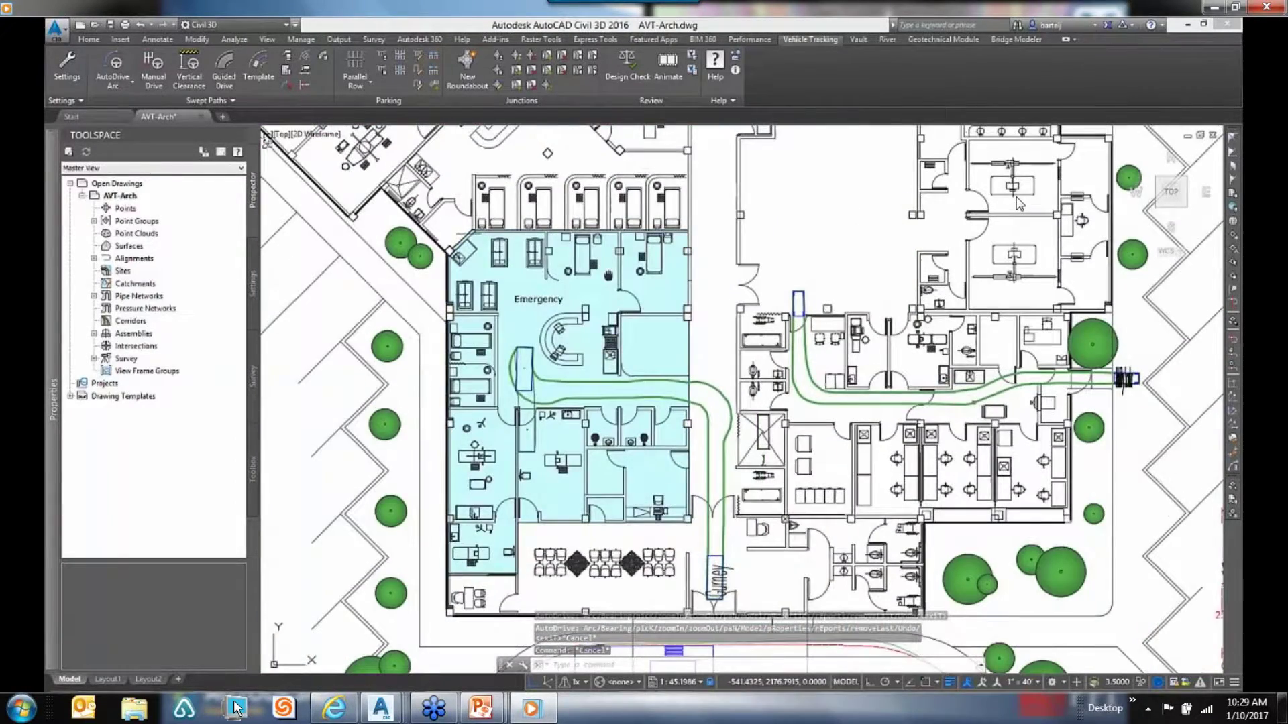
scroll(1020, 204, "down", 2)
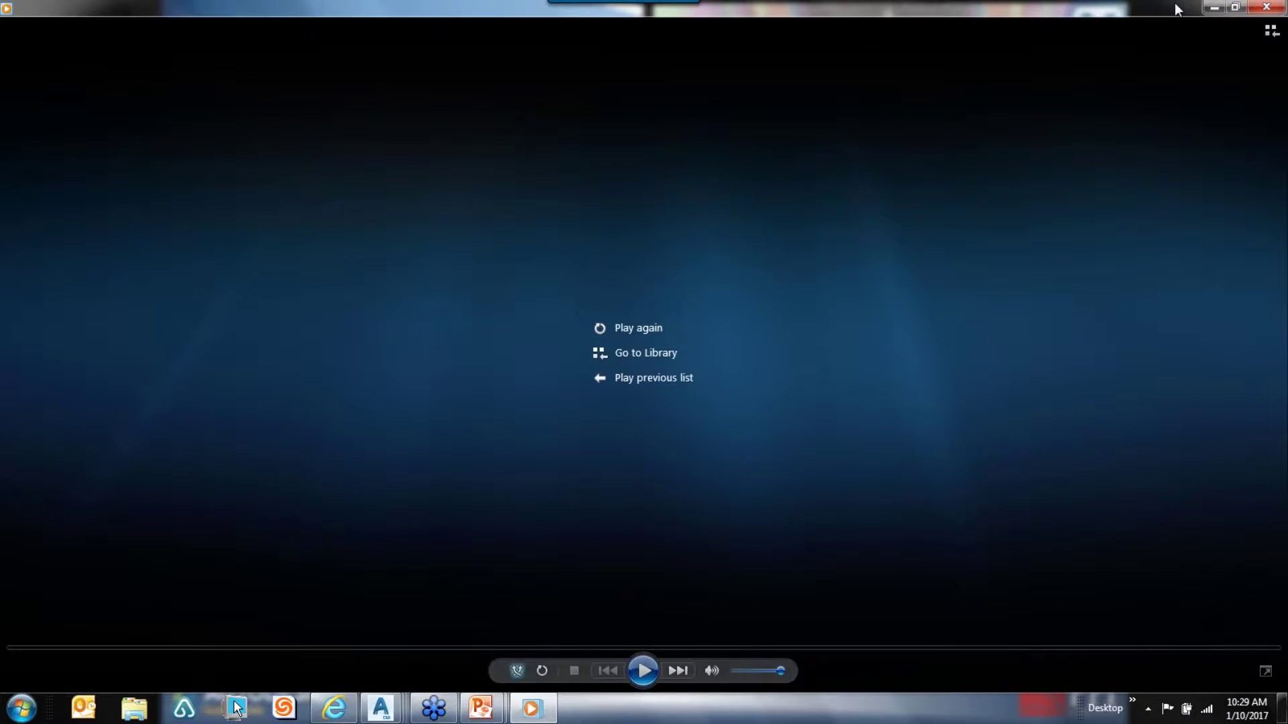
left_click(1252, 8)
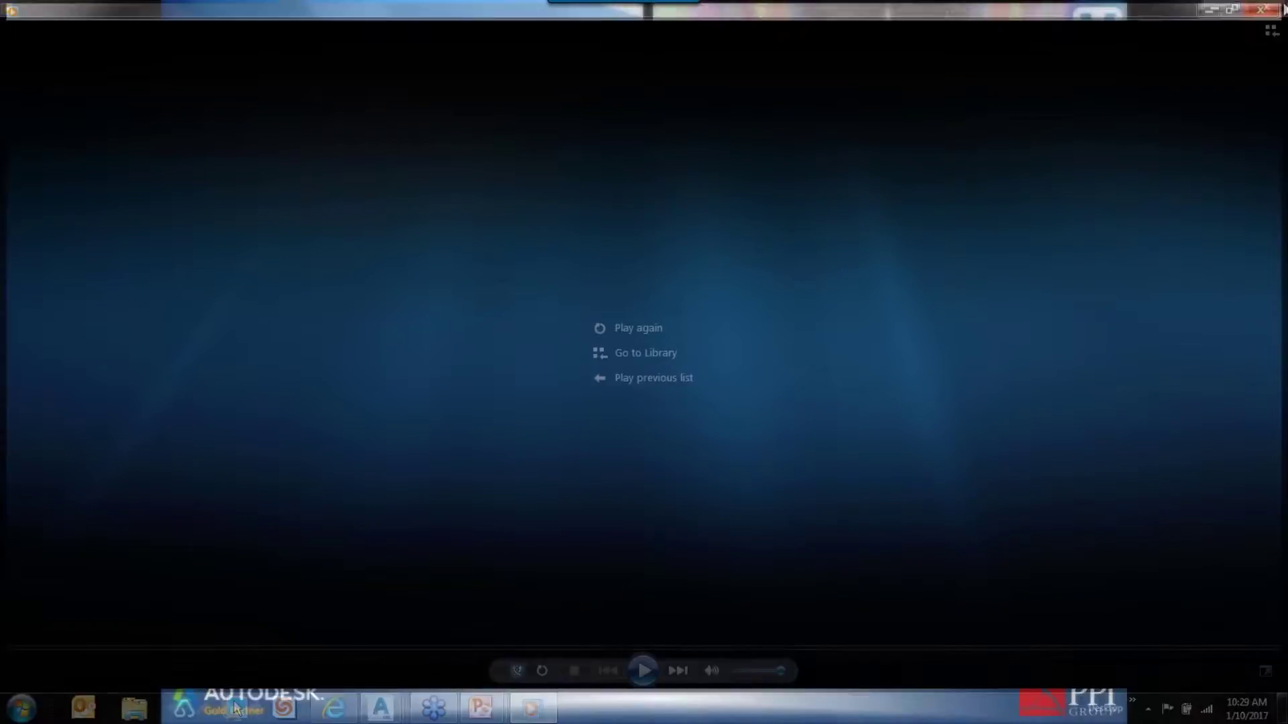
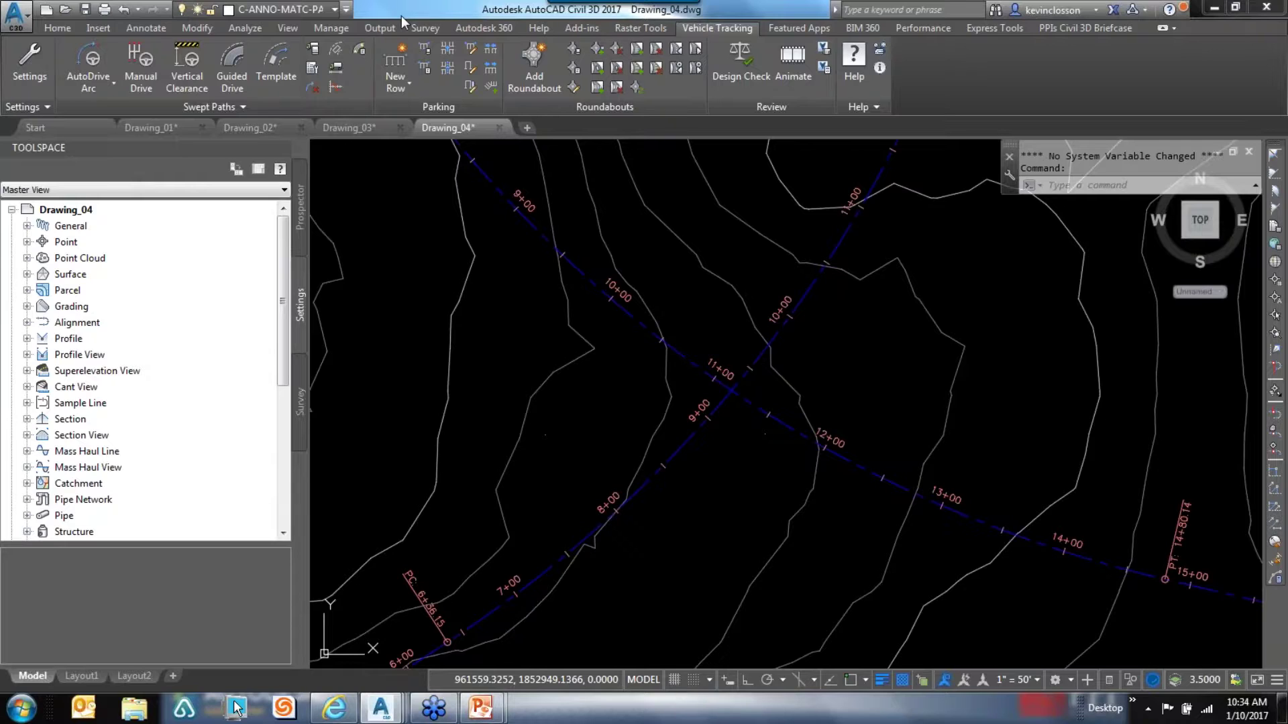
Choose the FHWA 2010: Rural Single Lane Roundabout standard for a new roundabout in Drawing_04
left_click(575, 47)
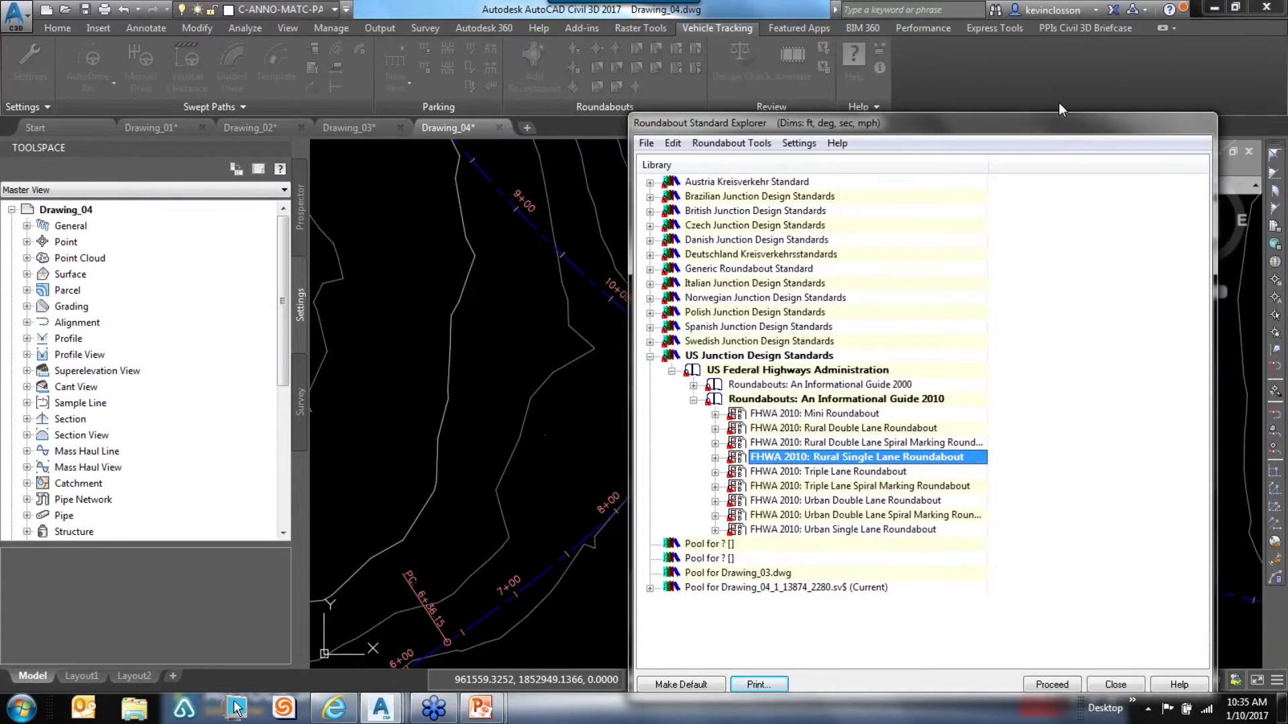
left_click_drag(1055, 98, 1127, 57)
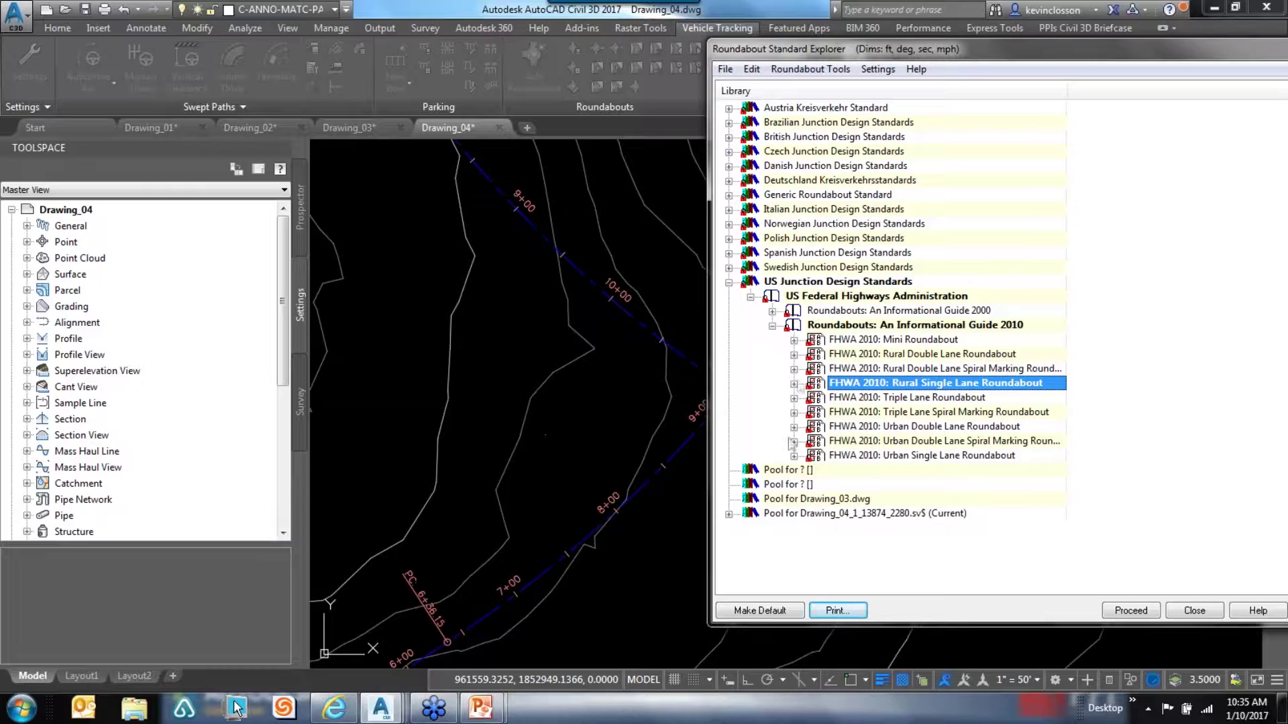
left_click(1131, 611)
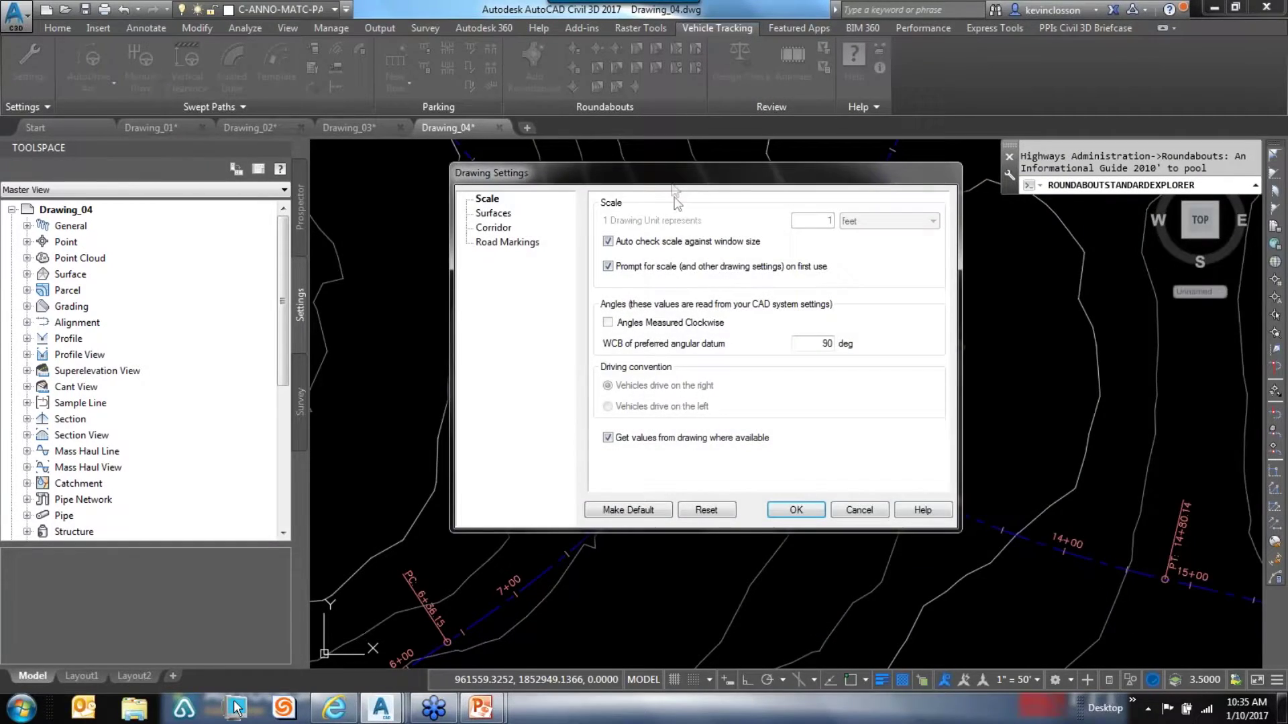
Review the Surfaces, Corridor and Scale drawing settings for the roundabout and accept them
mouse_move(637, 171)
left_mouse_down()
mouse_move(628, 137)
mouse_move(338, 53)
mouse_move(271, 54)
left_mouse_up()
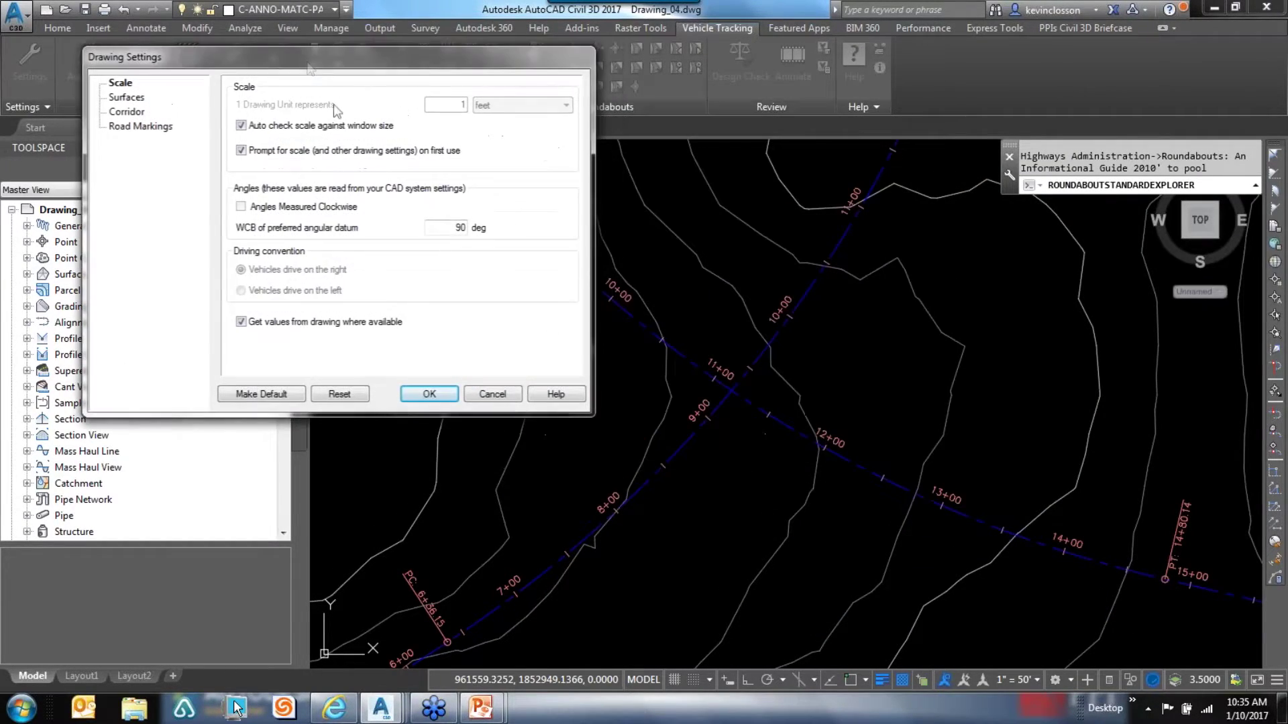
left_click(128, 98)
left_click(127, 111)
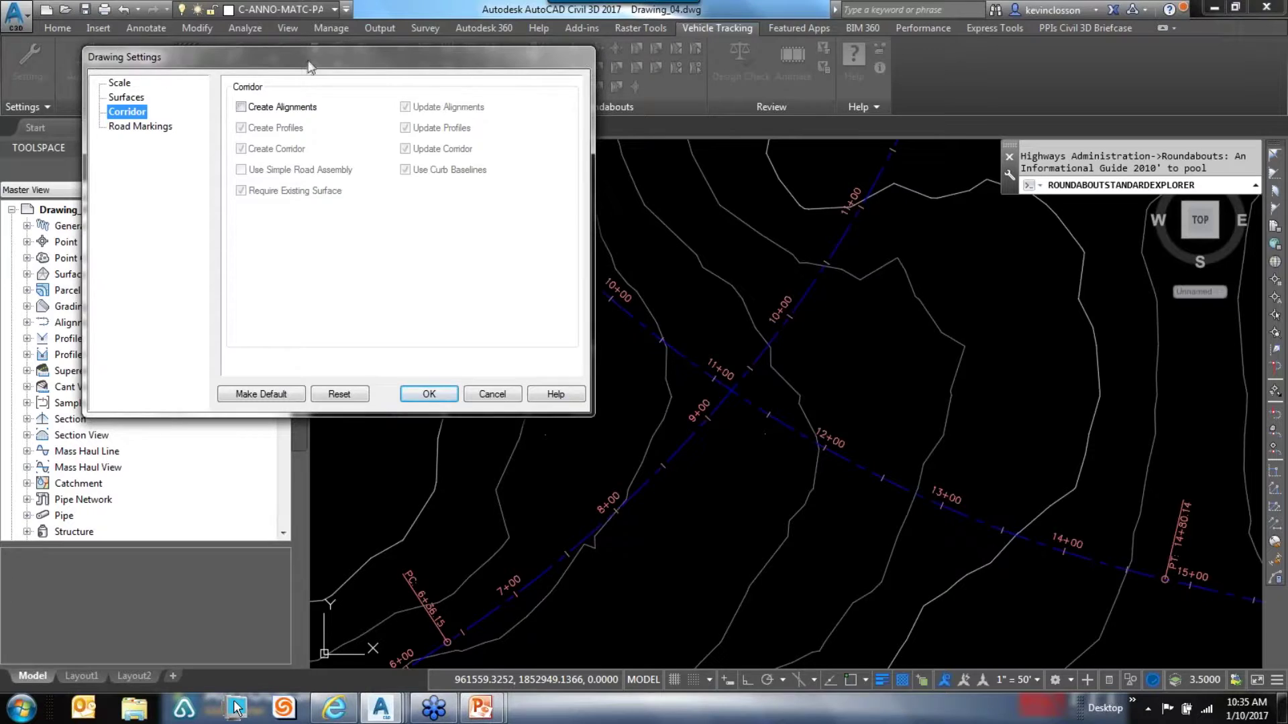
left_click_drag(308, 67, 342, 78)
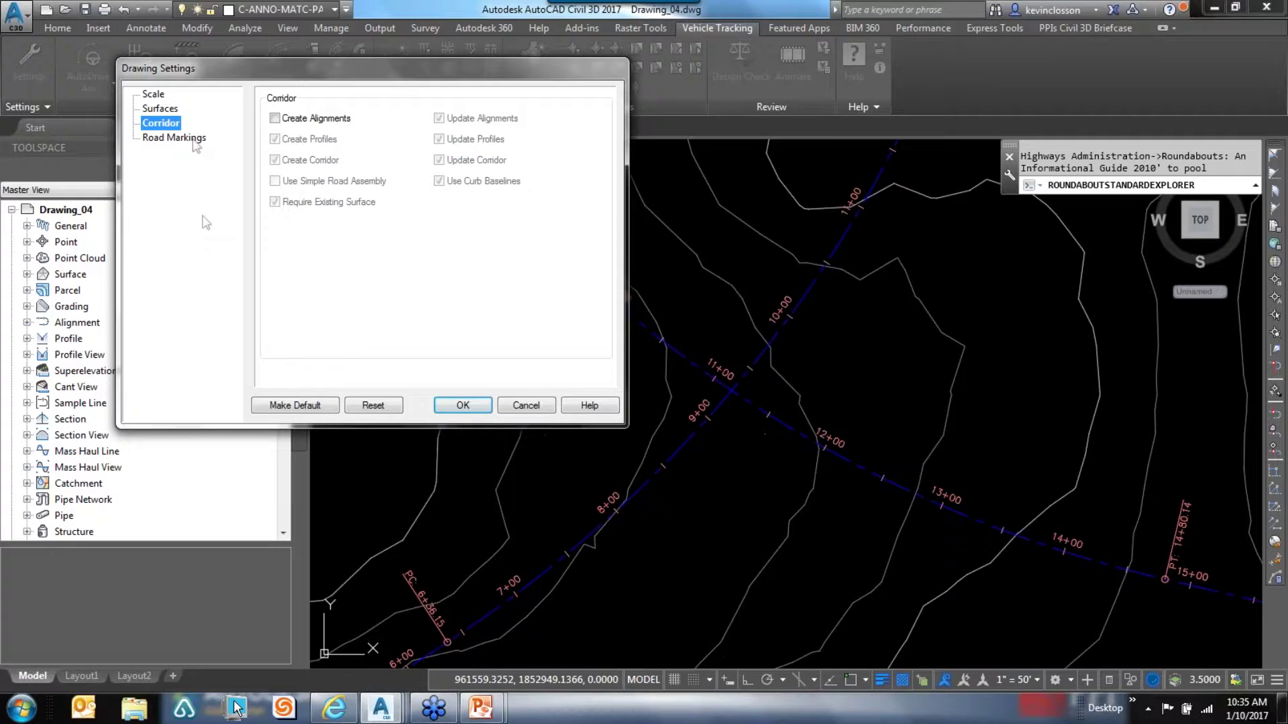
left_click(155, 95)
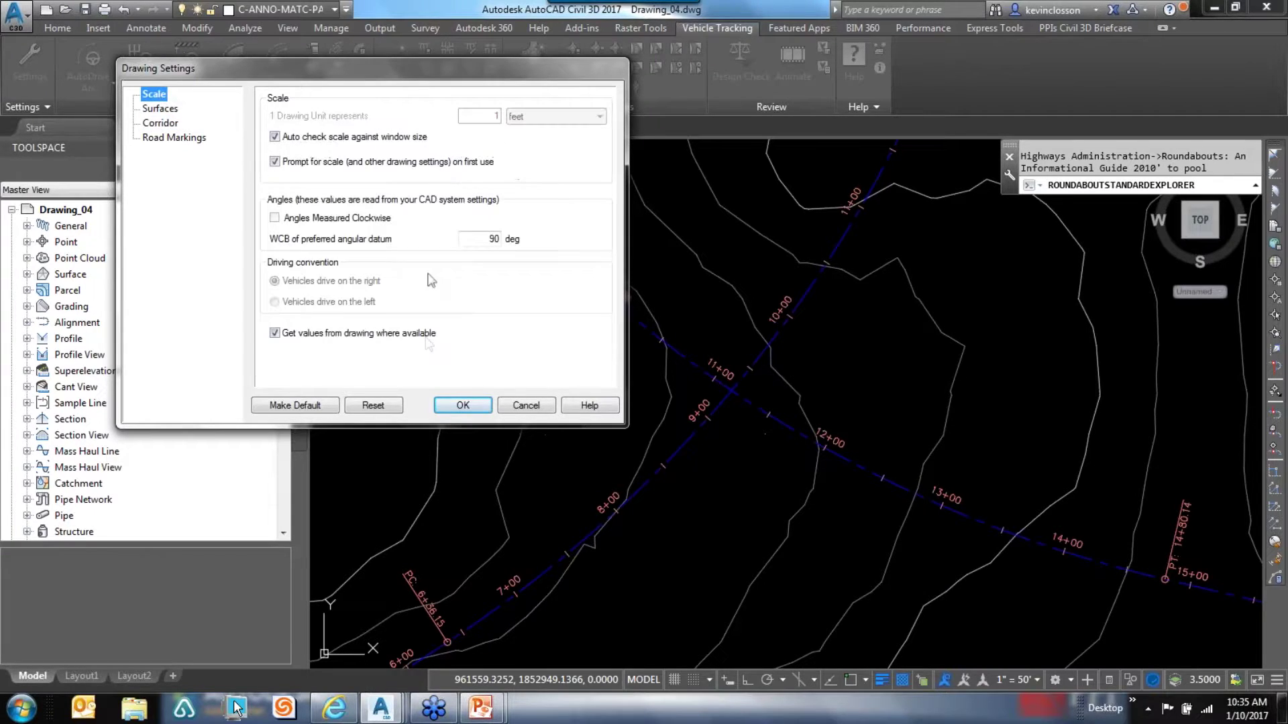
left_click(463, 406)
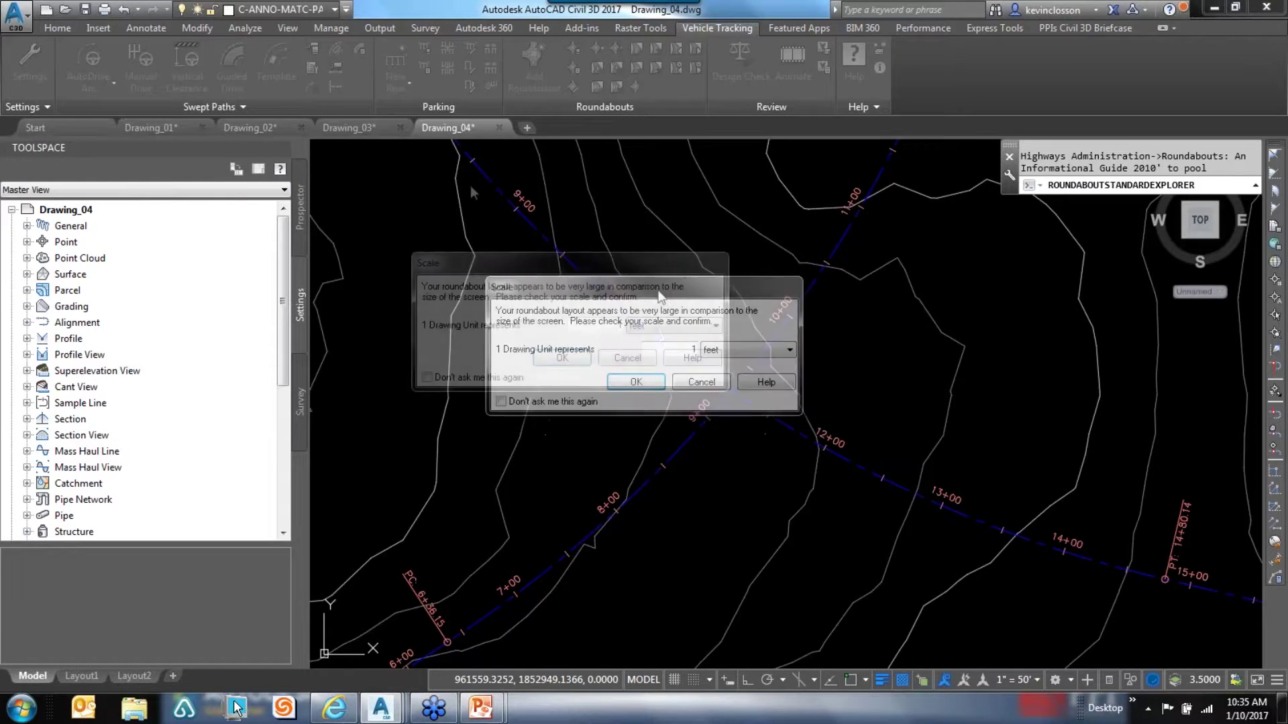
Confirm the scale of 1 drawing unit per foot, accept the default roundabout details, and place the roundabout's center at the alignment crossing
left_click_drag(661, 297, 326, 158)
left_click(296, 243)
left_click_drag(607, 112, 300, 112)
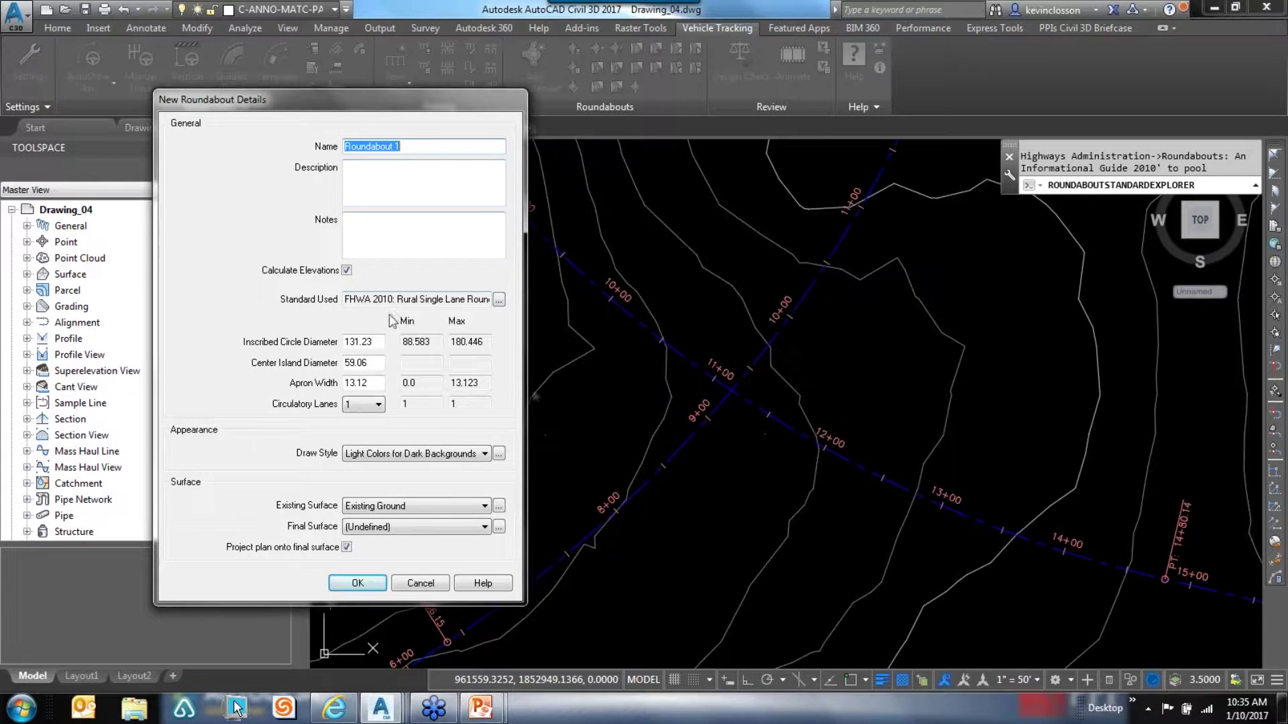
left_click(359, 583)
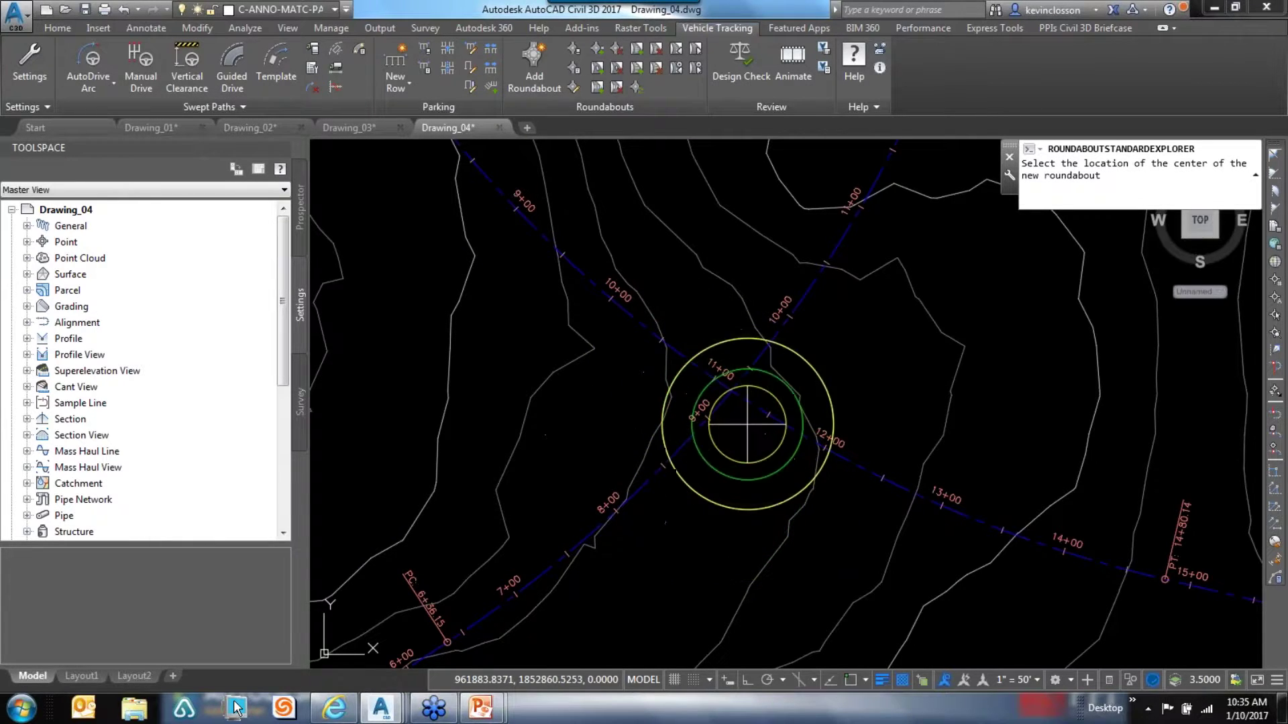
left_click(733, 398)
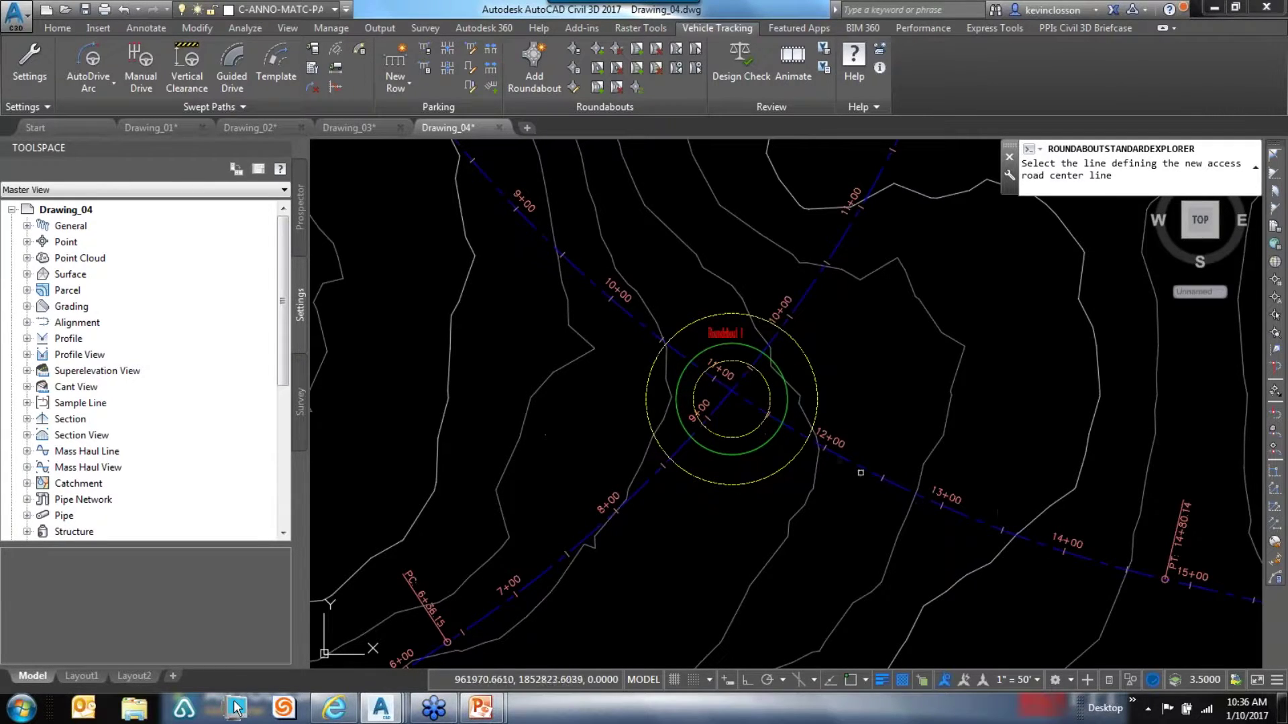
Add roundabout legs on First Street east of the center and Second Street to the northeast, keeping the default lane settings
left_click(837, 455)
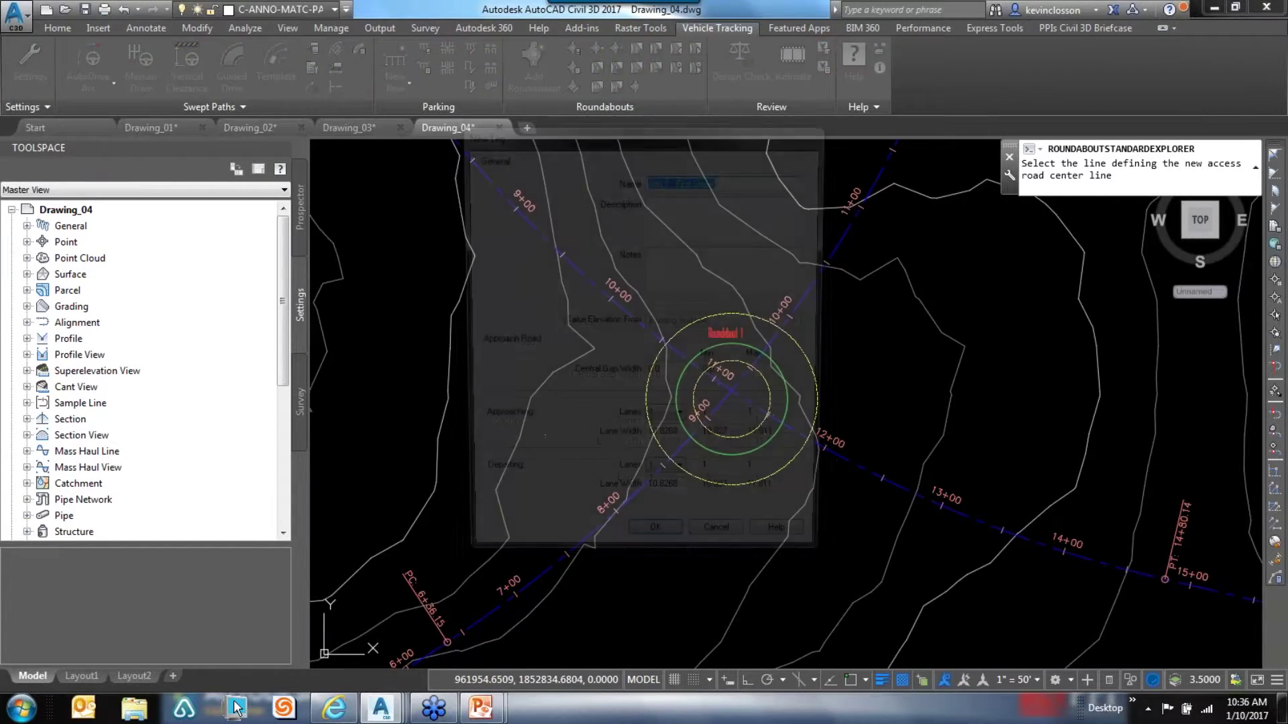
left_click_drag(647, 140, 602, 112)
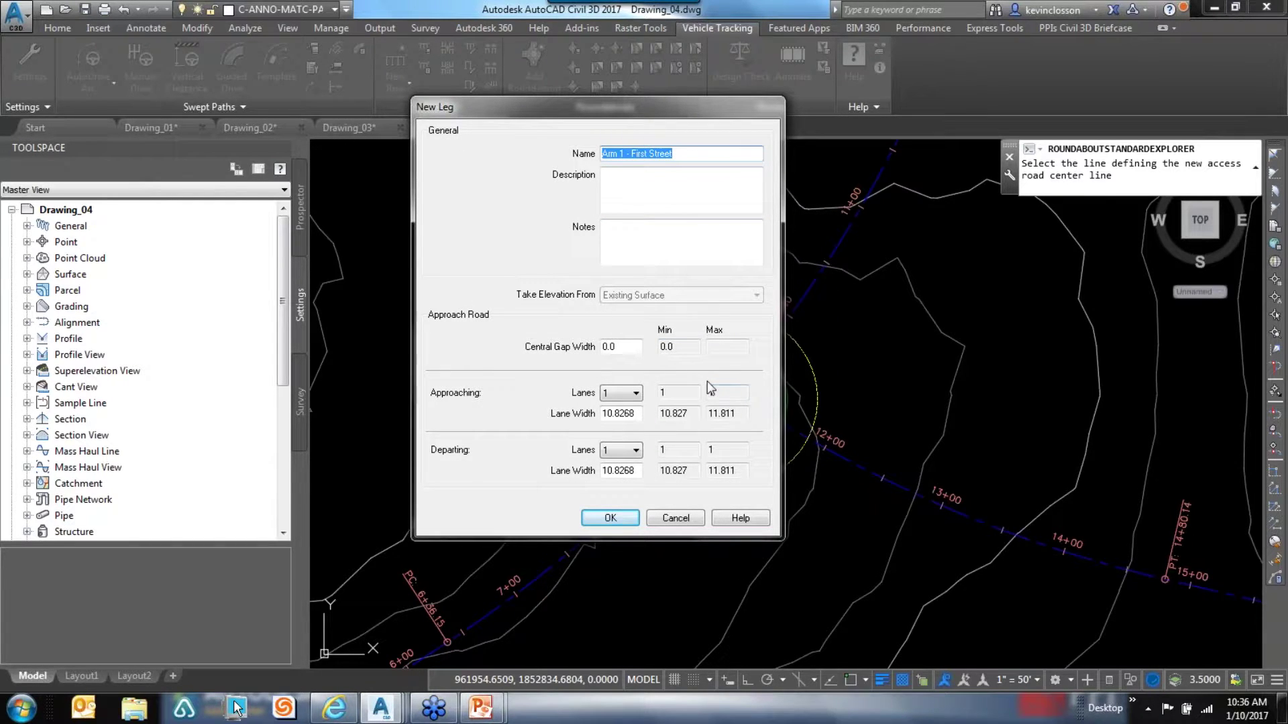
left_click(610, 519)
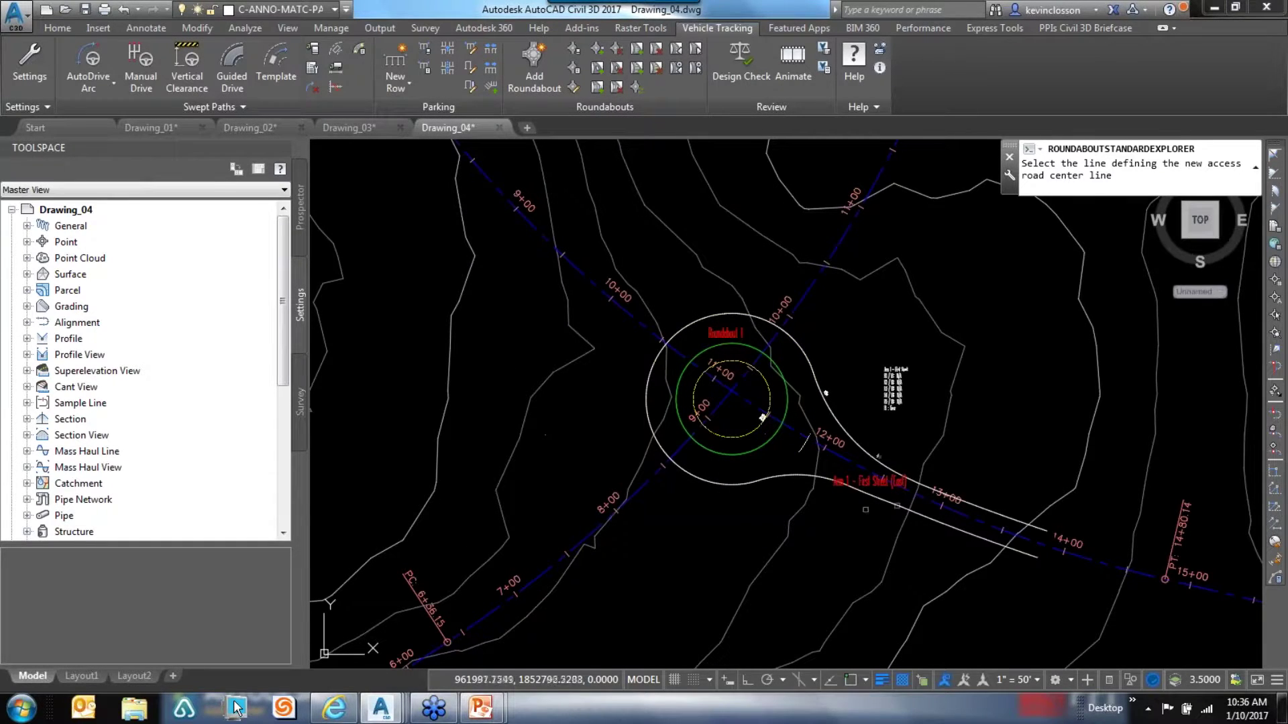
left_click(831, 249)
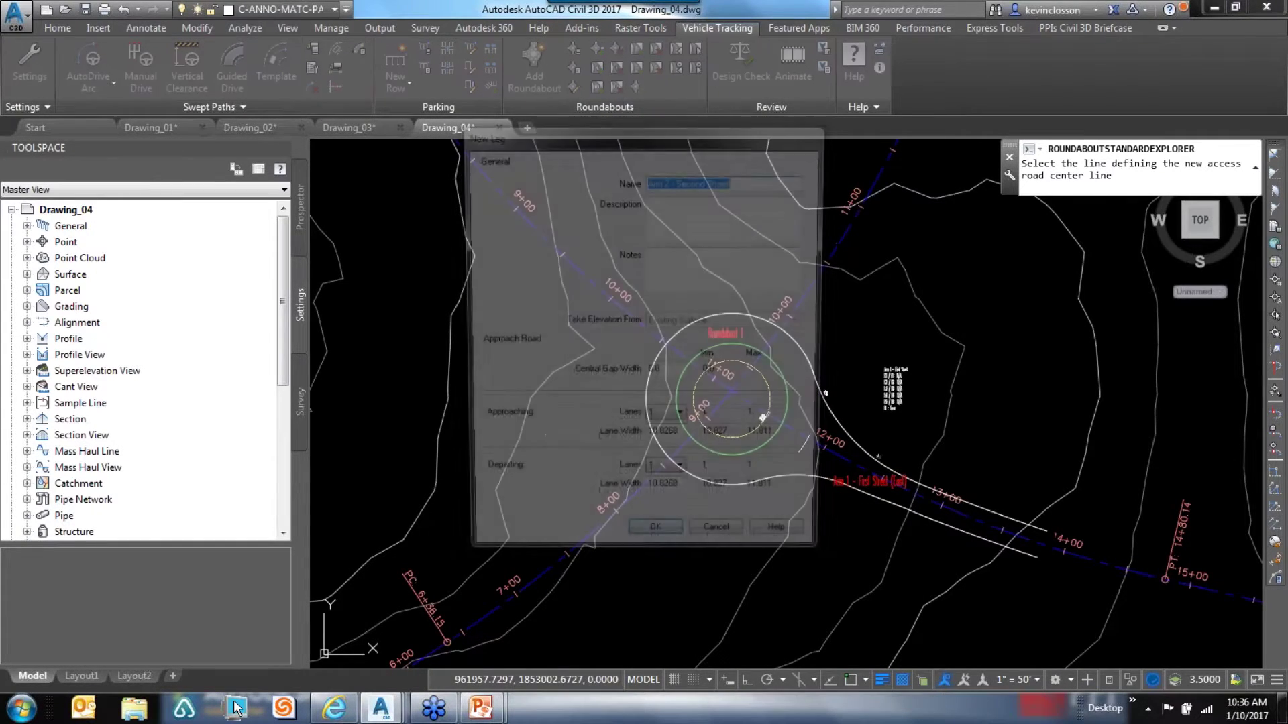
left_click(662, 549)
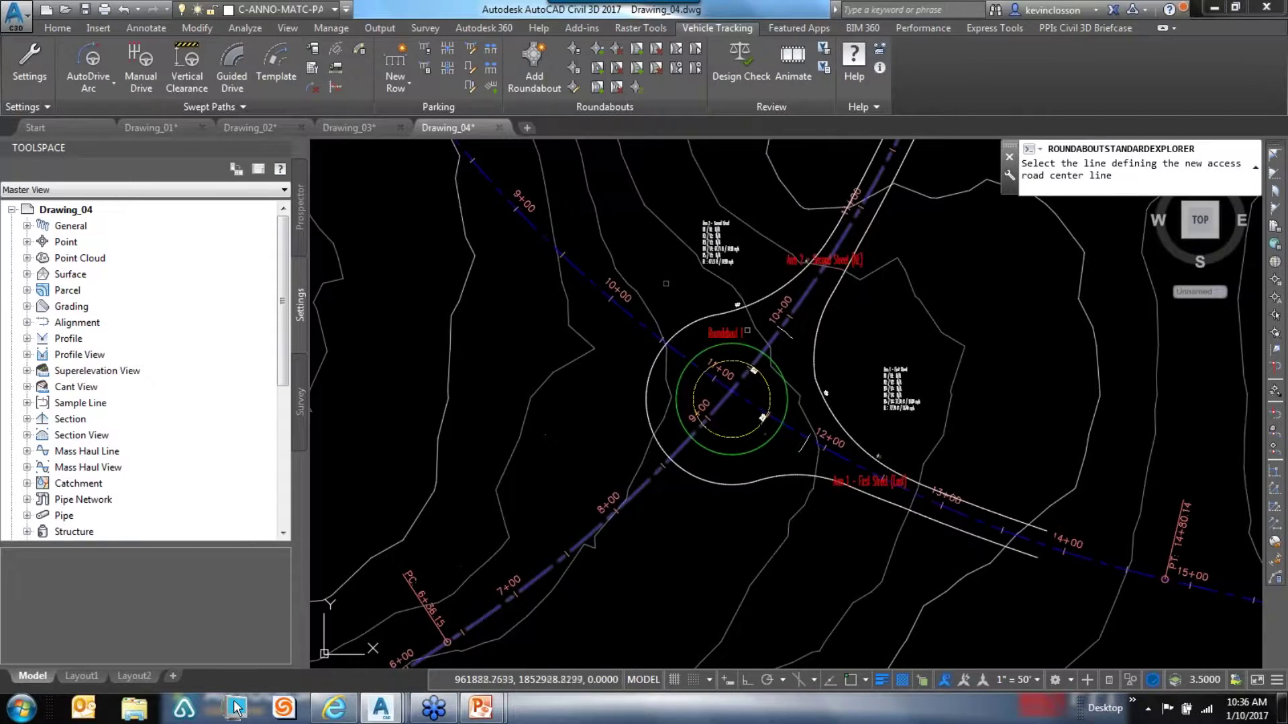
Add the remaining legs on First Street to the northwest and Second Street to the southwest with default lane settings
left_click(568, 260)
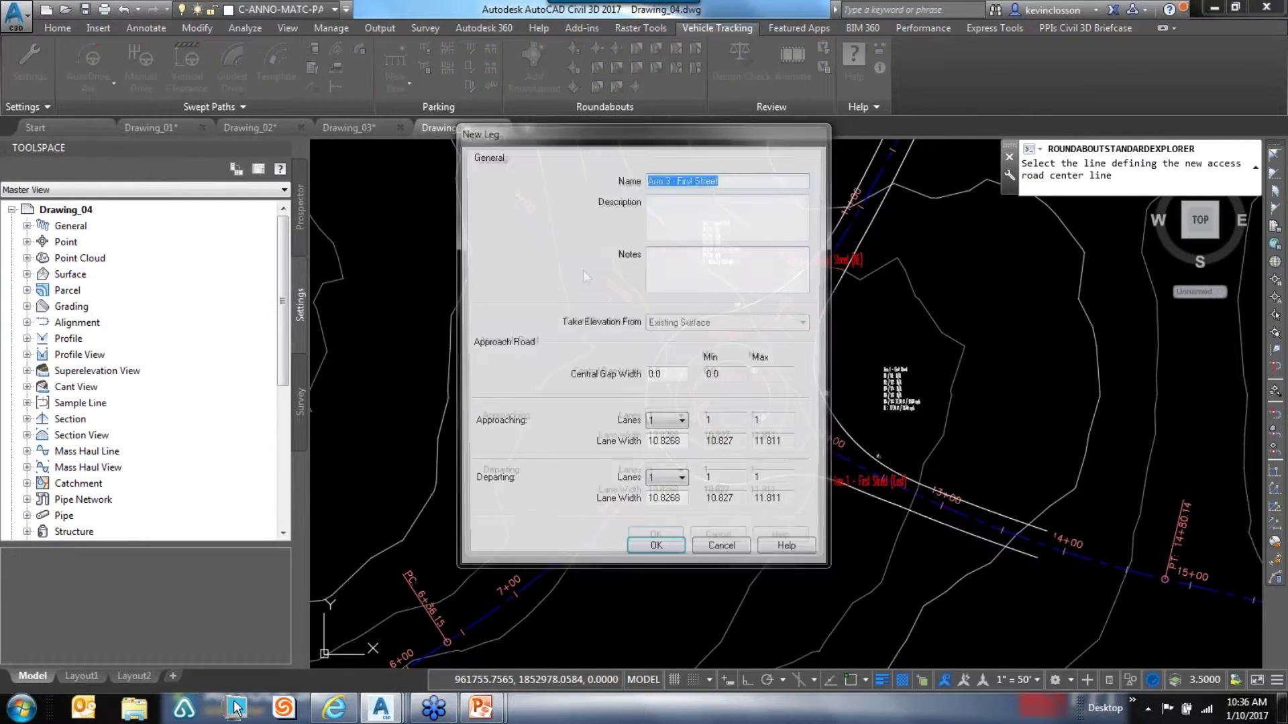
mouse_move(644, 149)
left_mouse_down()
mouse_move(560, 113)
mouse_move(449, 107)
left_mouse_up()
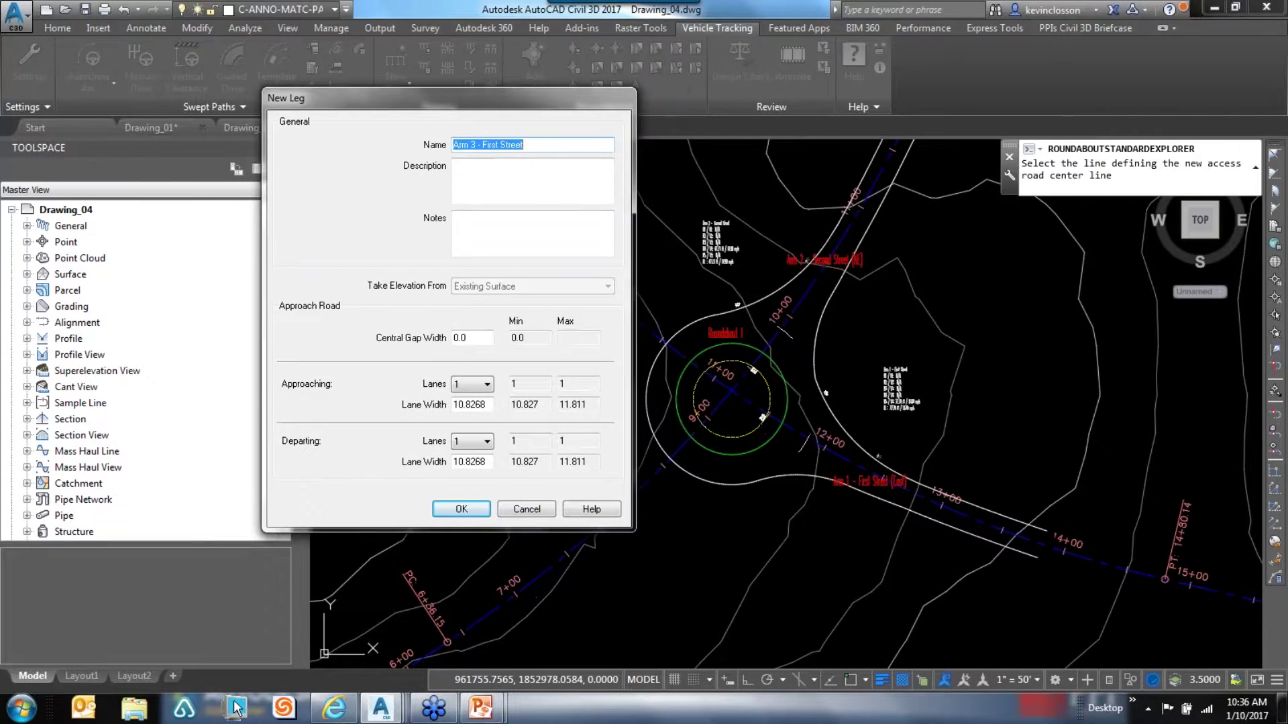
left_click(462, 510)
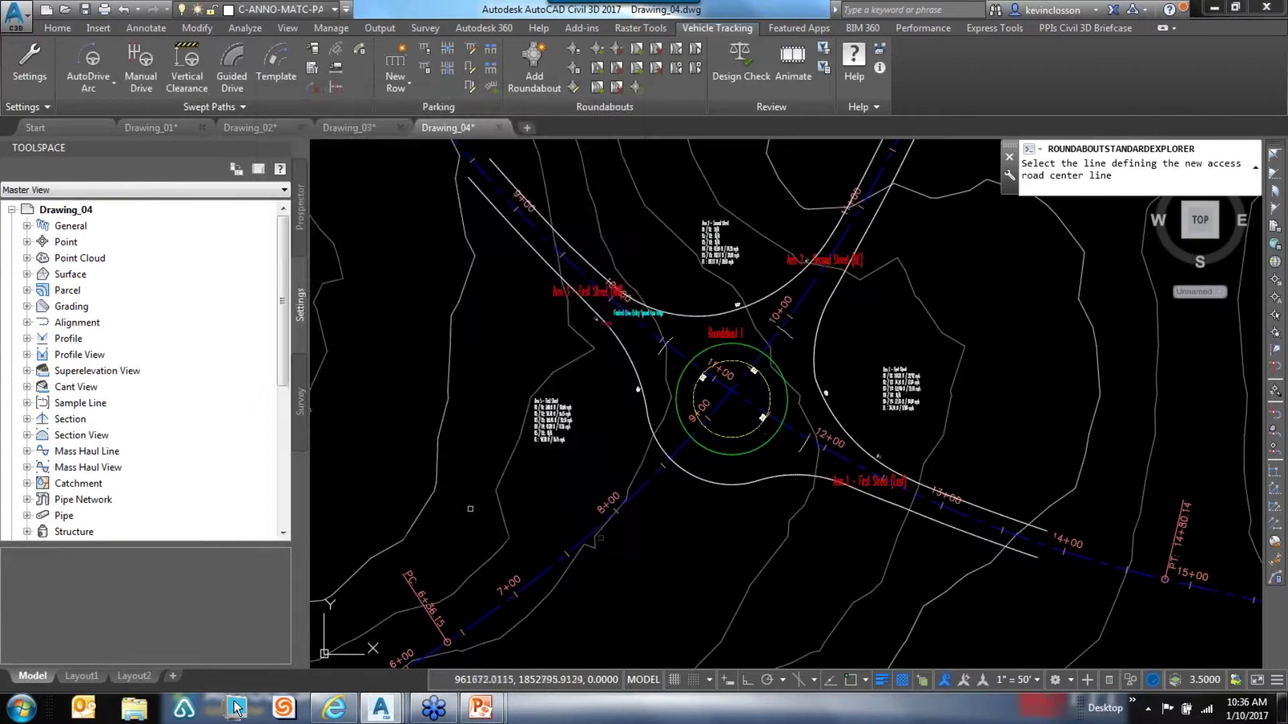
left_click(637, 481)
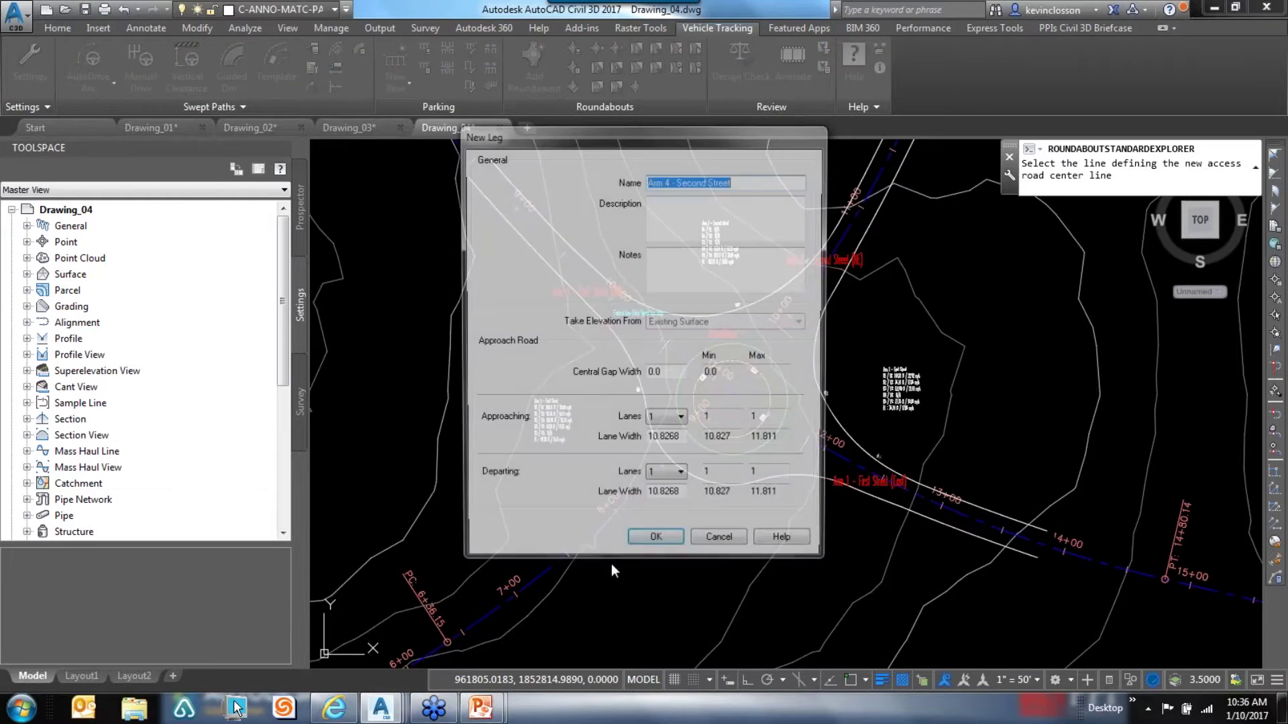
left_click_drag(641, 149, 526, 134)
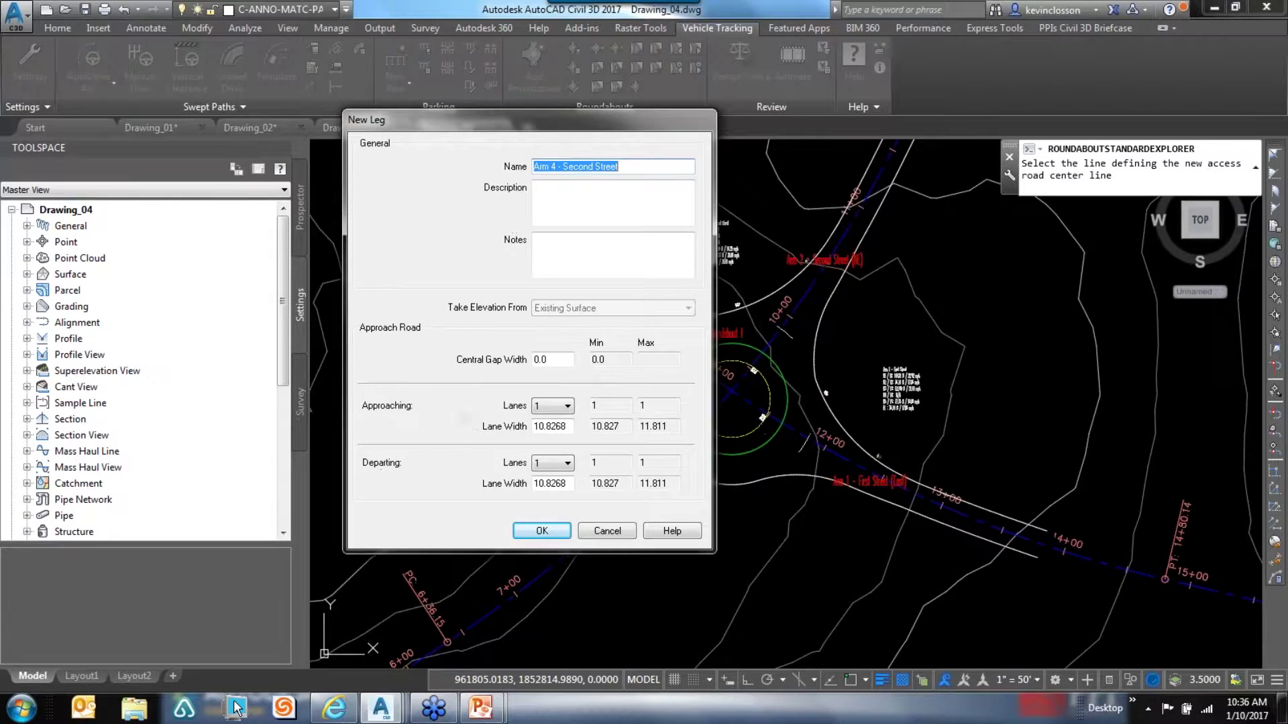
left_click(557, 533)
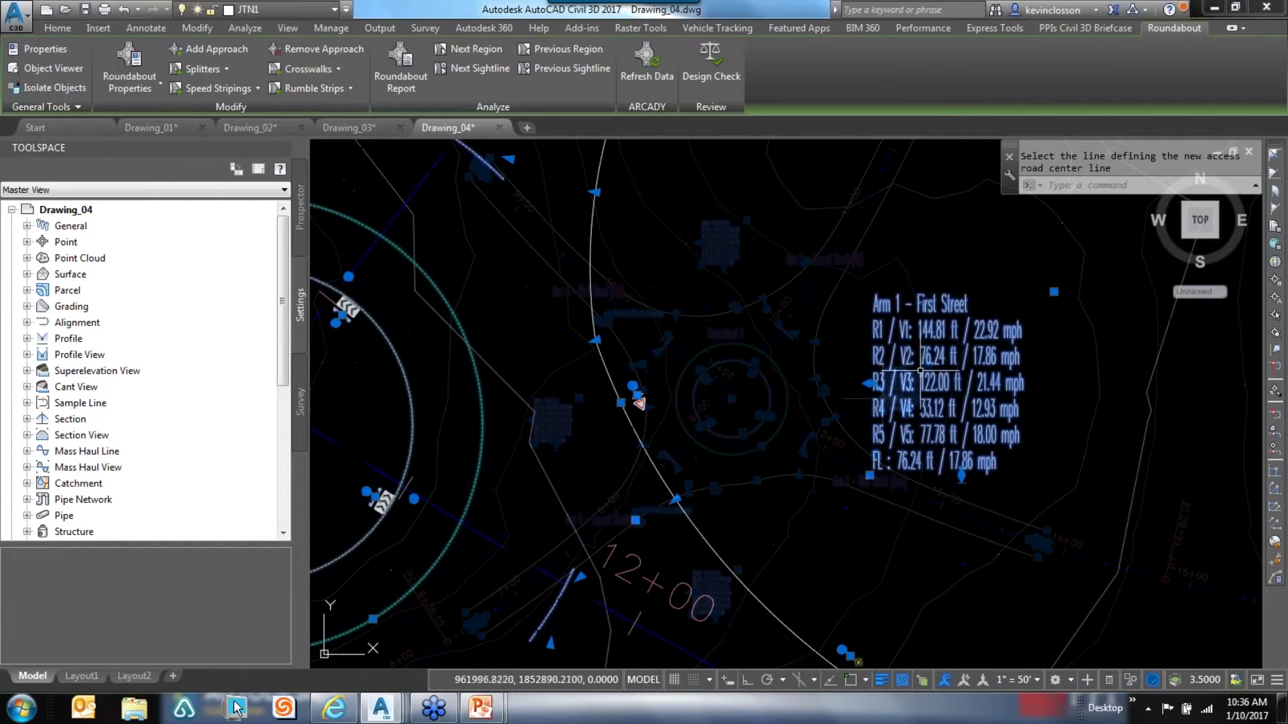
Adjust the roundabout's center point so that it sits on the crossing of the two alignments
middle_click_drag(921, 371, 570, 403)
scroll(567, 469, "up", 3)
mouse_move(746, 414)
middle_mouse_down()
mouse_move(780, 555)
mouse_move(805, 393)
middle_mouse_up()
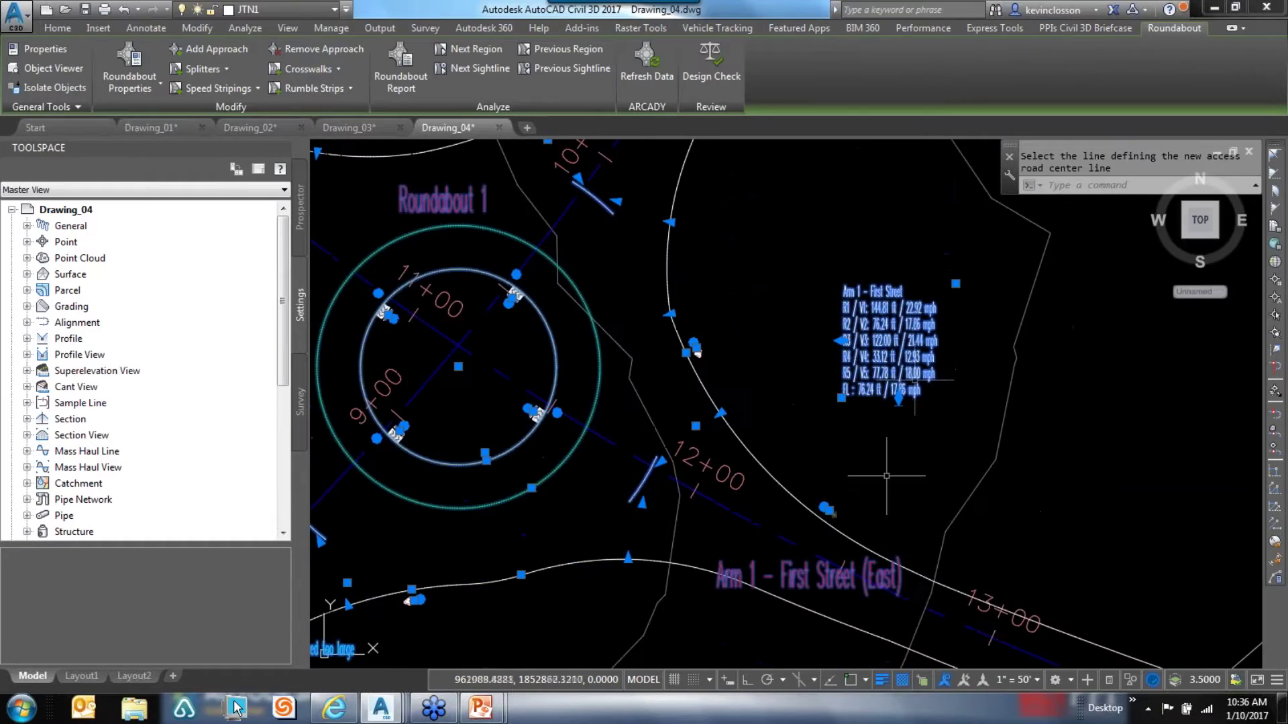
scroll(537, 379, "down", 2)
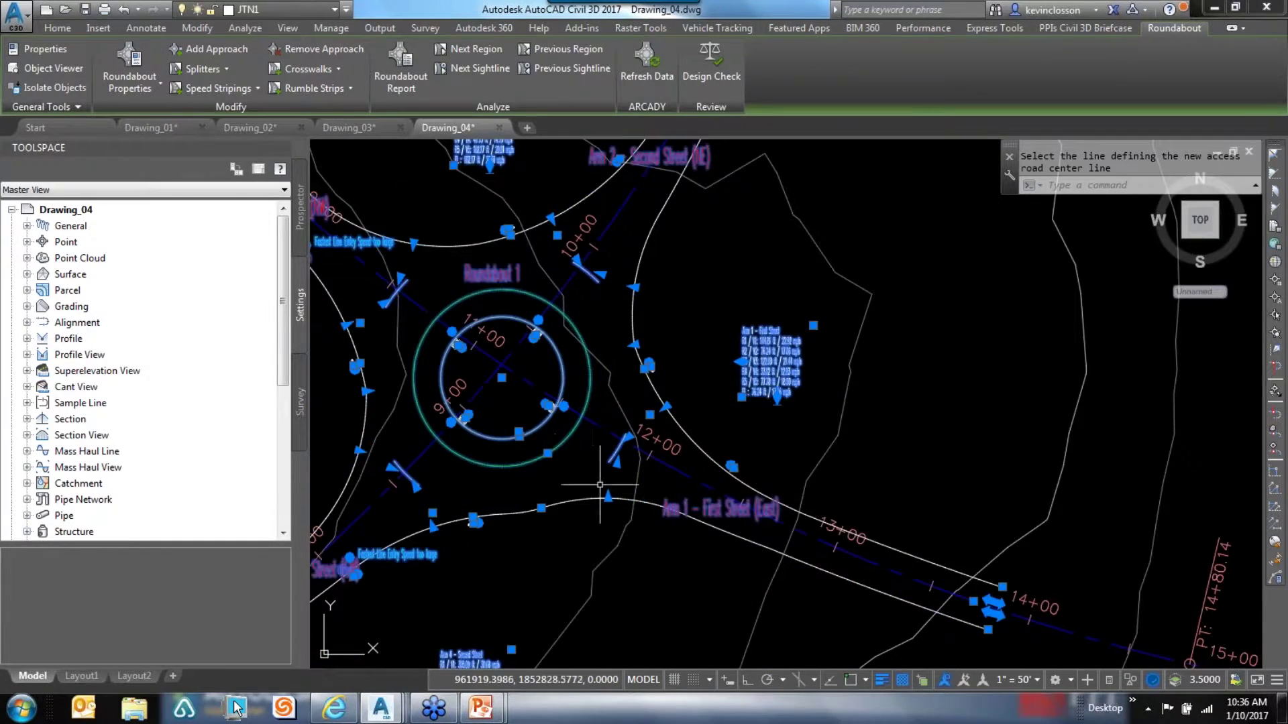
mouse_move(550, 465)
middle_mouse_down()
mouse_move(638, 489)
mouse_move(691, 443)
middle_mouse_up()
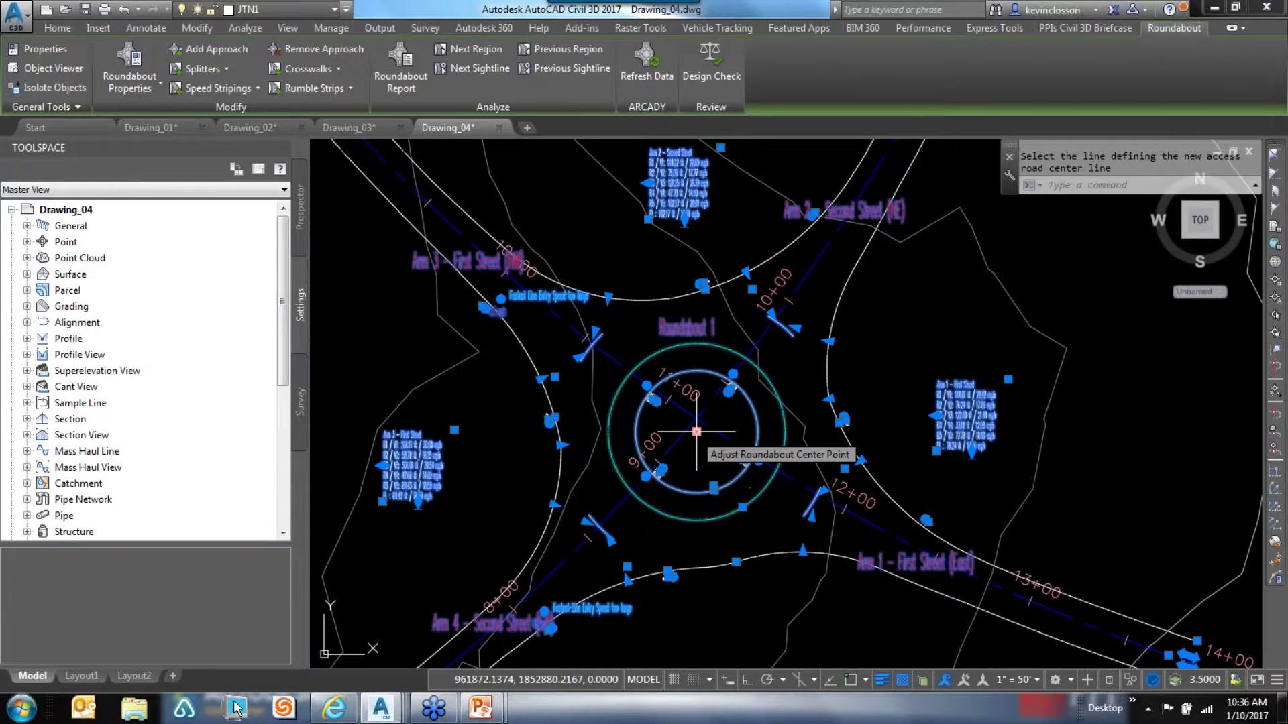
left_click(696, 431)
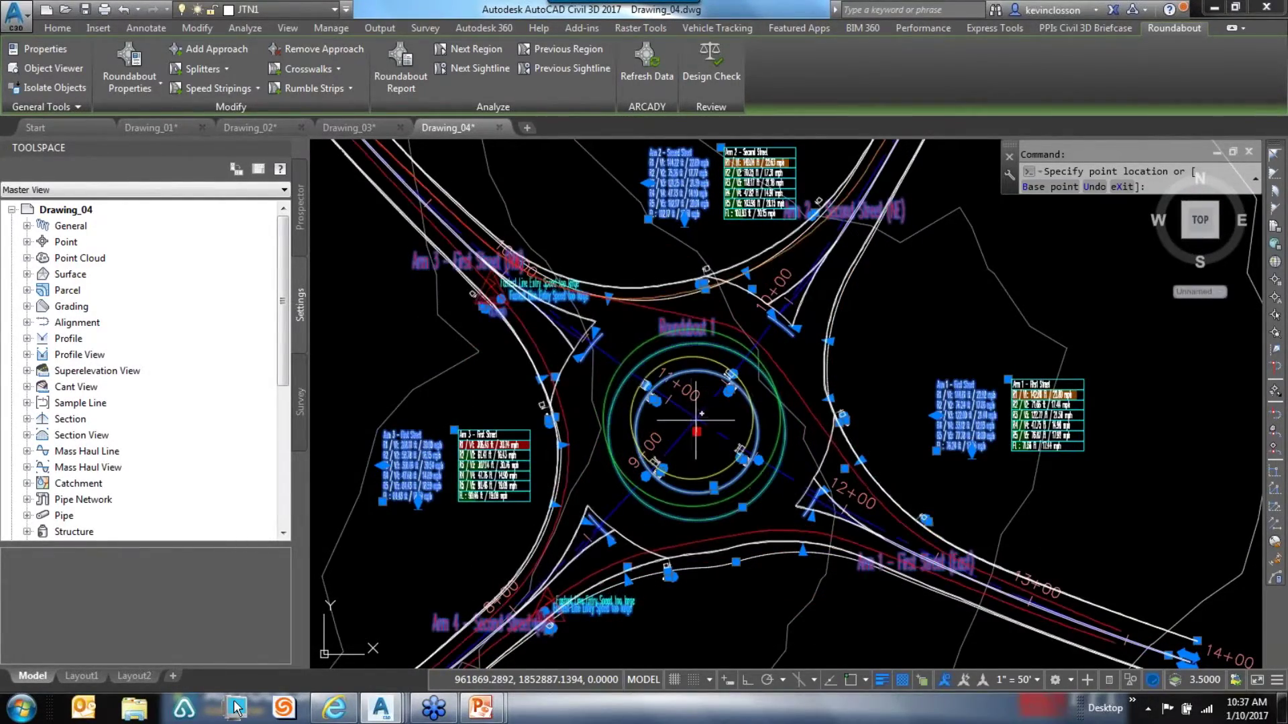
scroll(1097, 421, "up", 8)
scroll(663, 346, "down", 6)
scroll(526, 368, "up", 2)
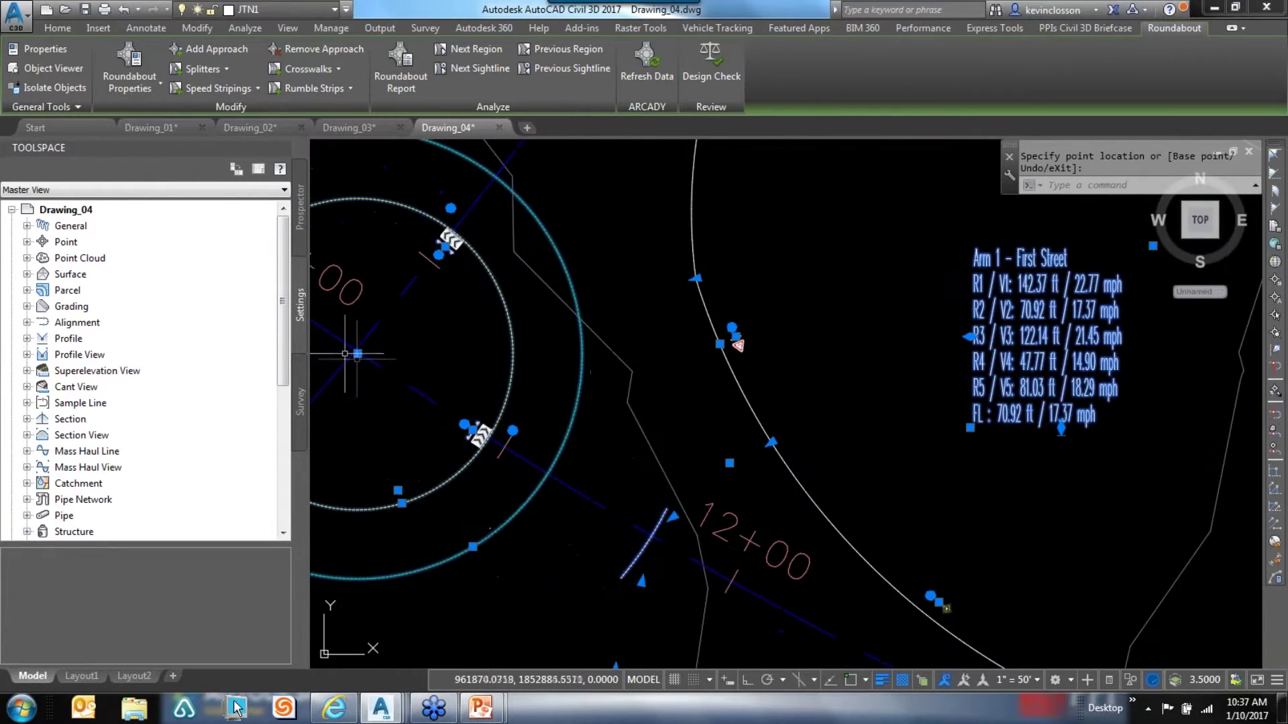
Try to move the roundabout's center southeast along the First Street alignment
left_click(358, 353)
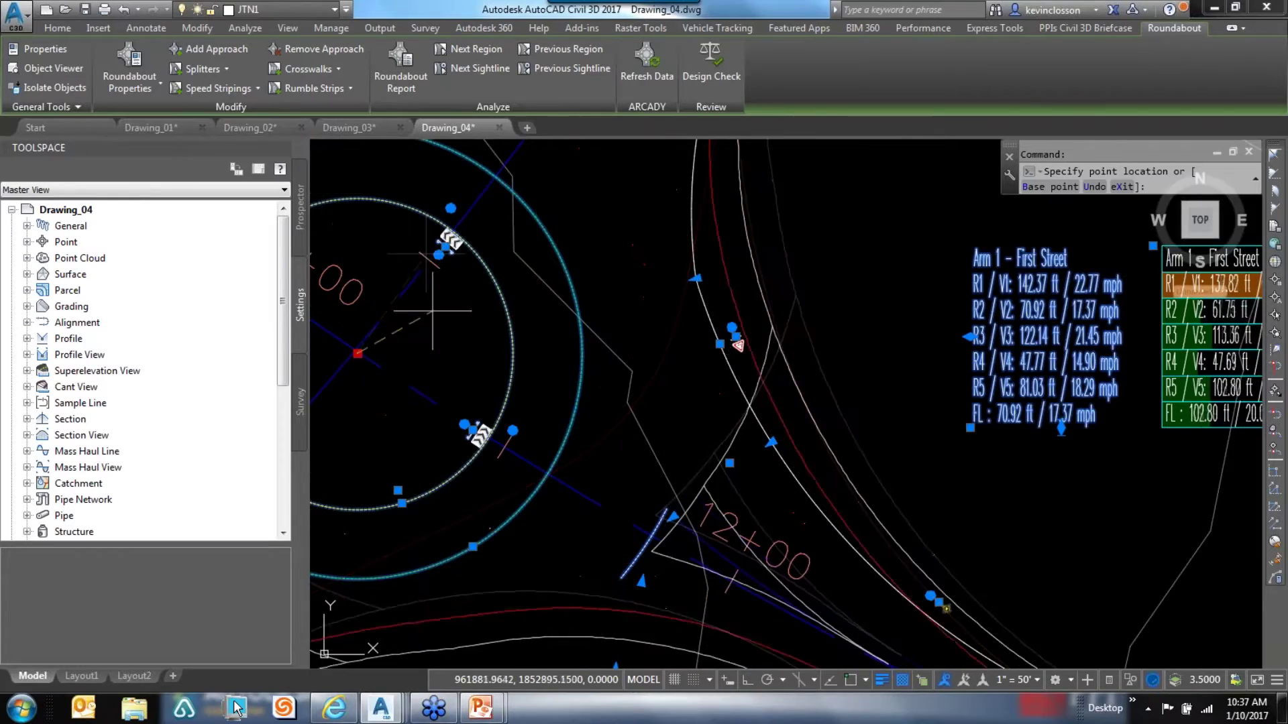
scroll(559, 540, "down", 5)
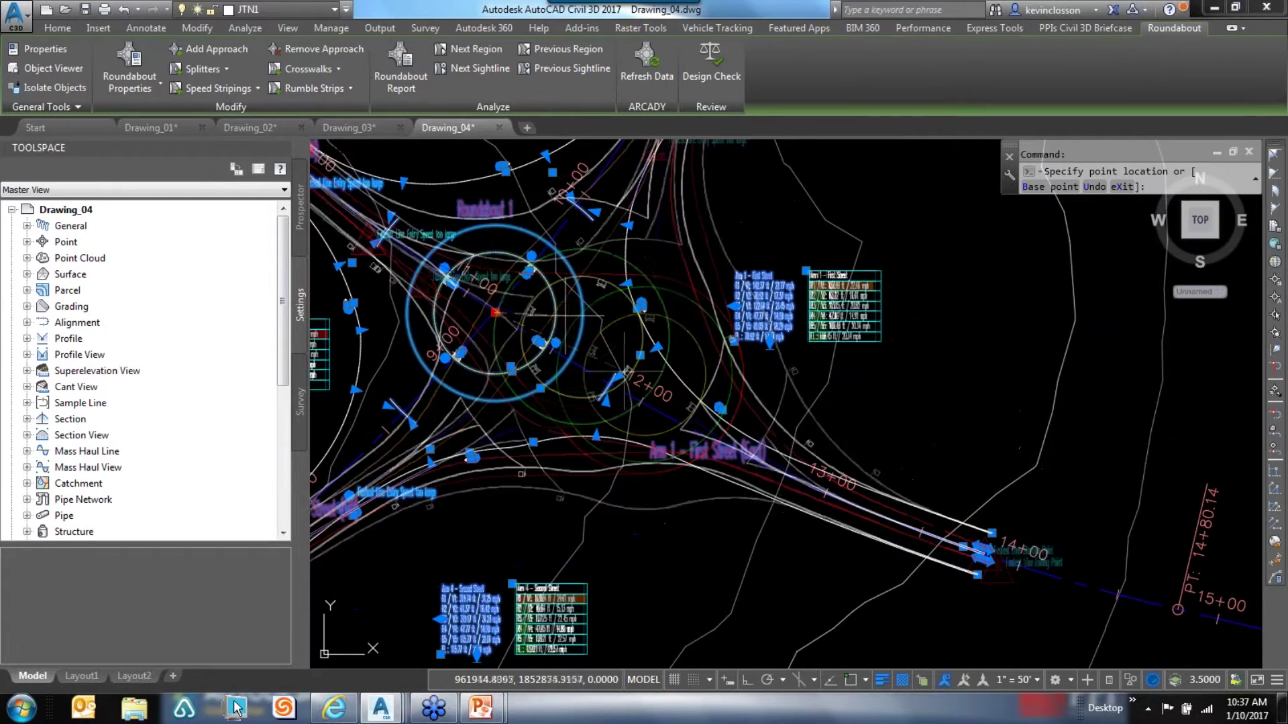
key("Escape")
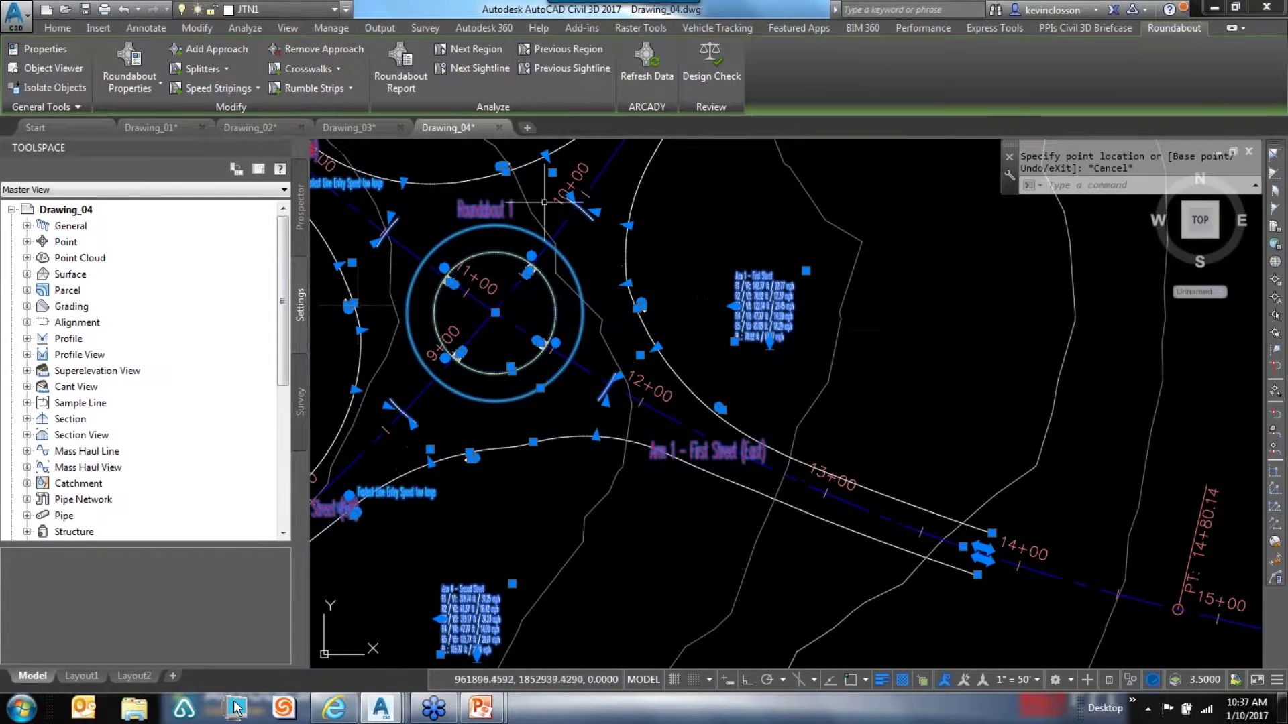
key("Escape")
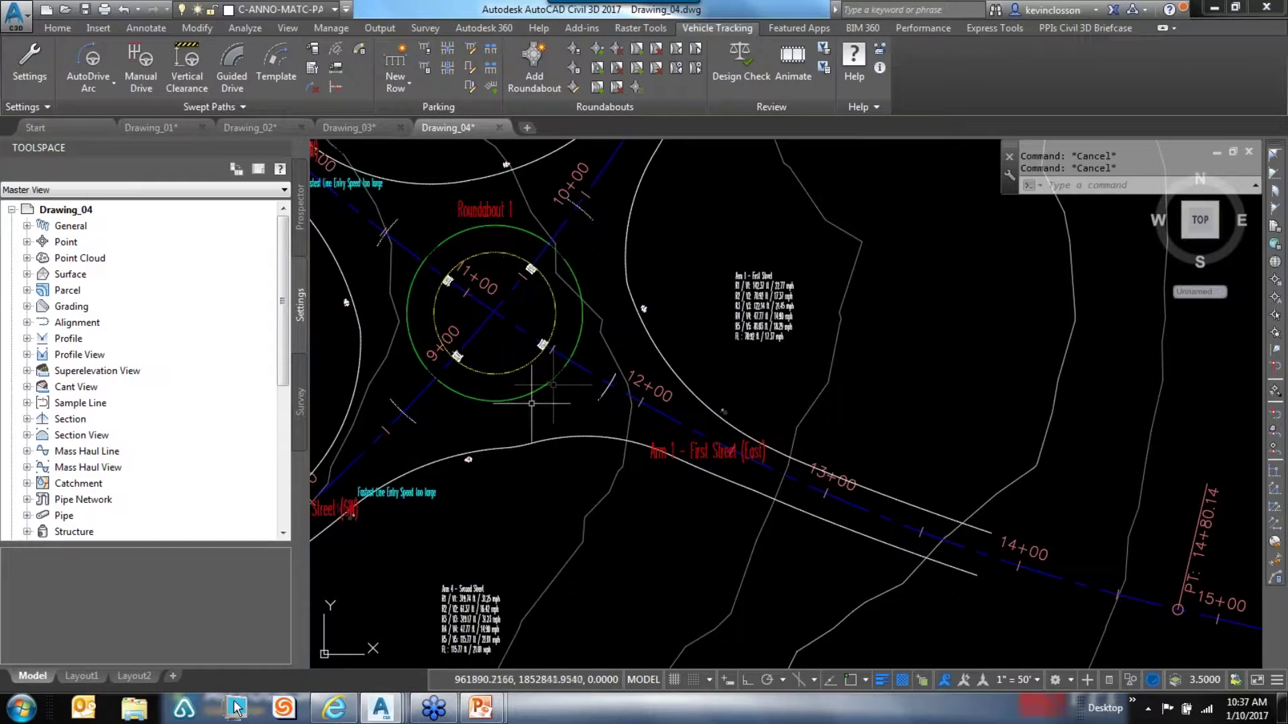
Show the properties of the roundabout and arrange the properties dialog and its diagram window side by side
left_click(553, 382)
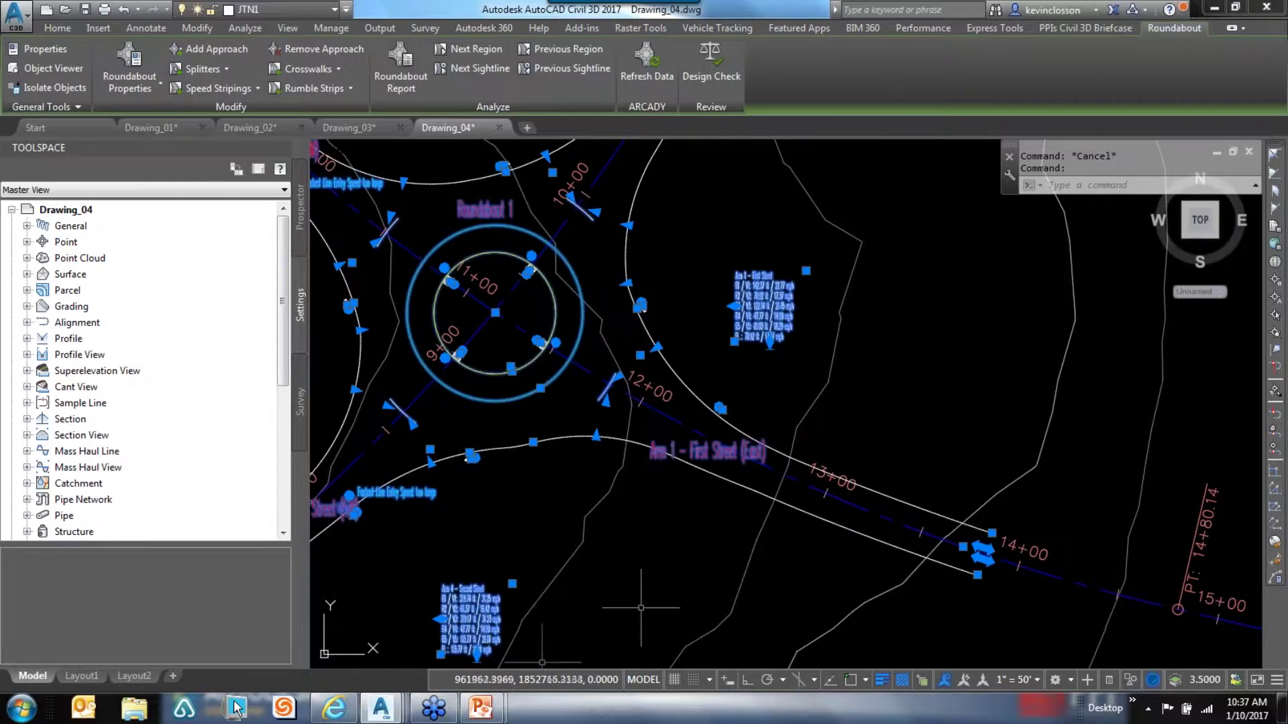
mouse_move(622, 604)
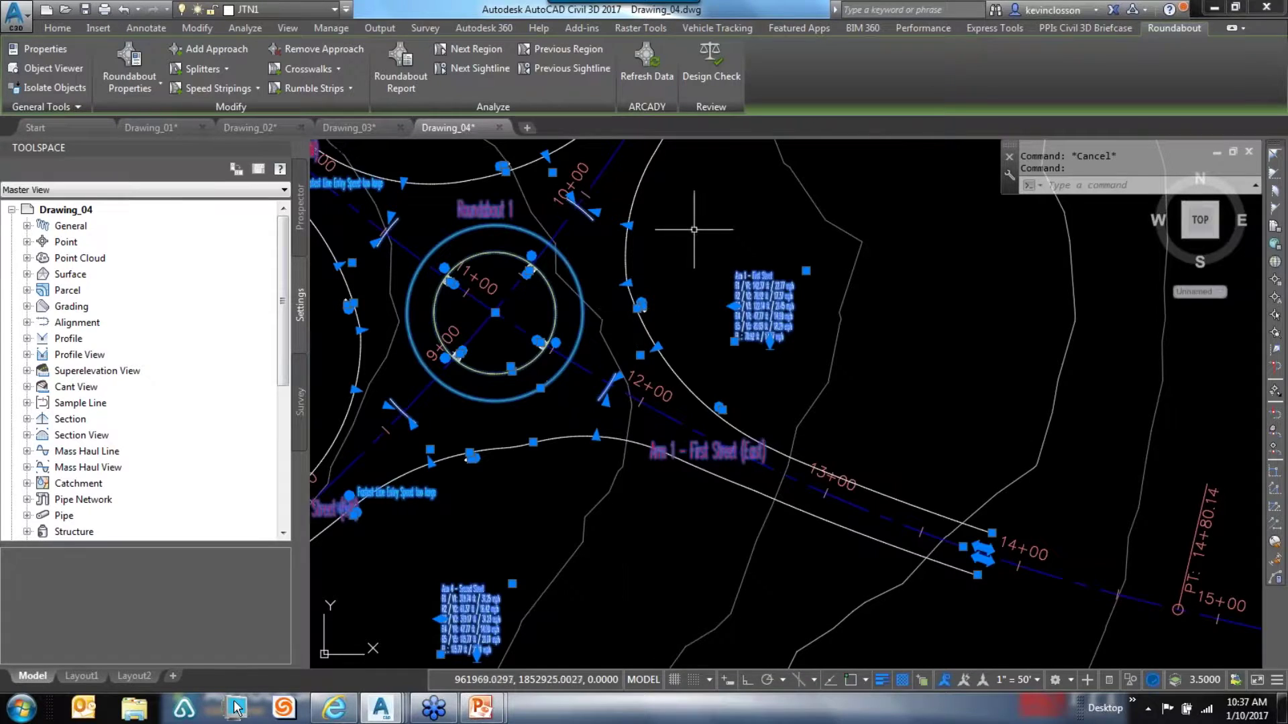
middle_click_drag(693, 229, 864, 253)
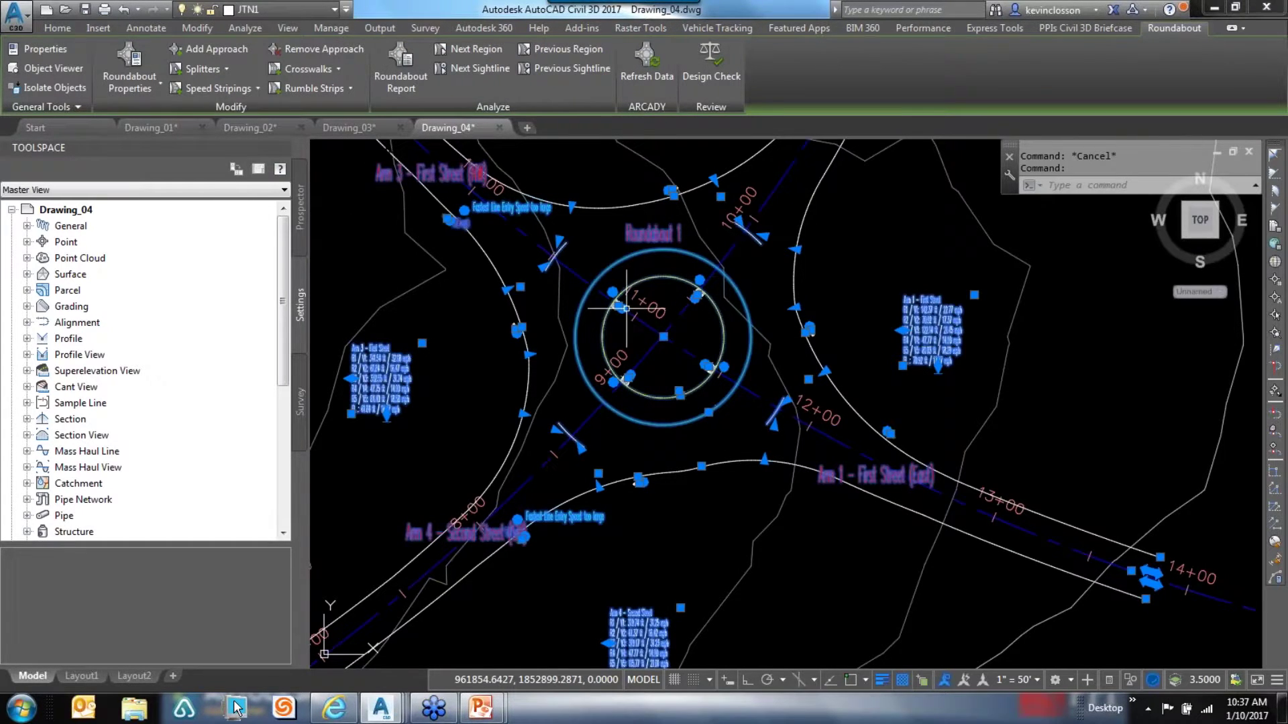
left_click(114, 62)
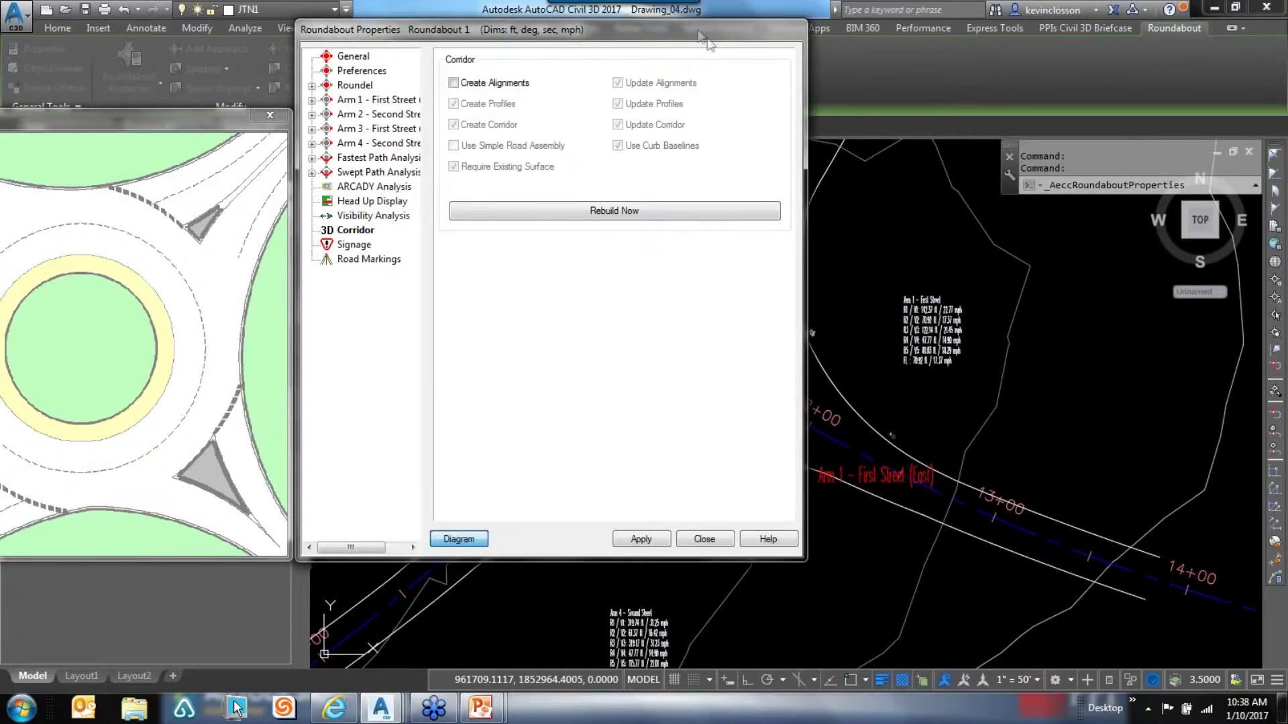
left_click_drag(698, 31, 911, 71)
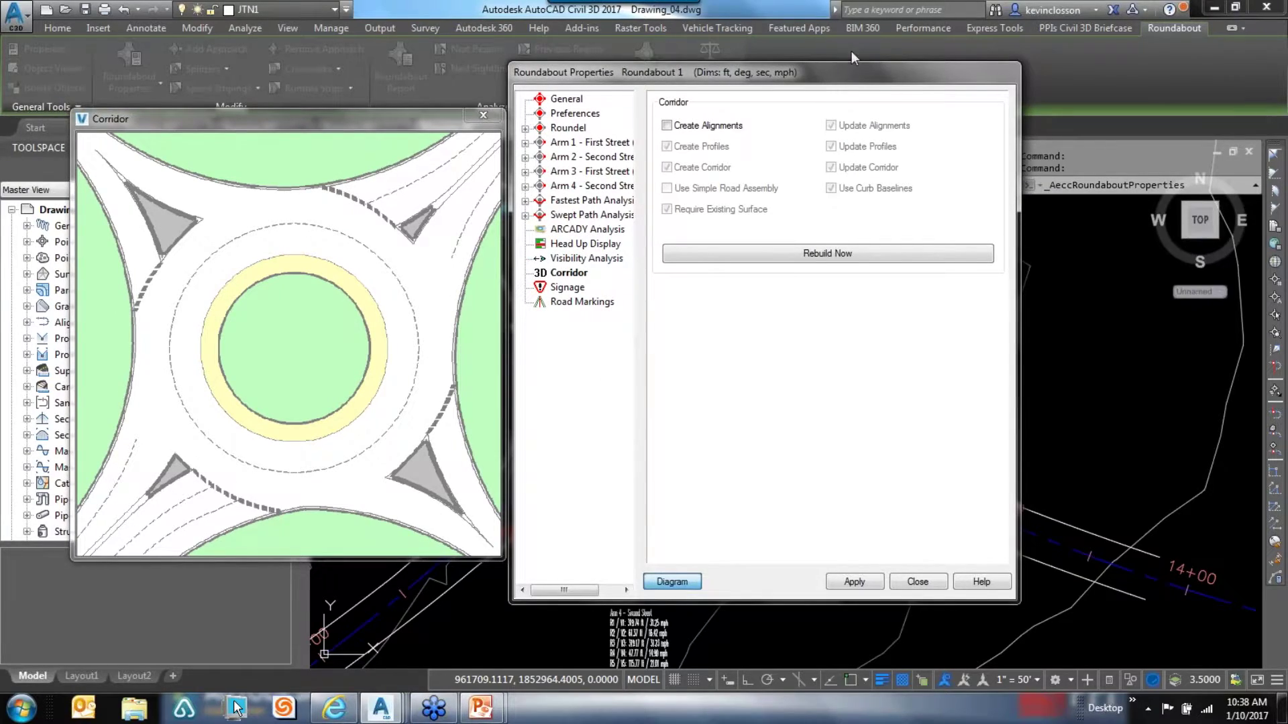
left_click_drag(870, 81, 362, 102)
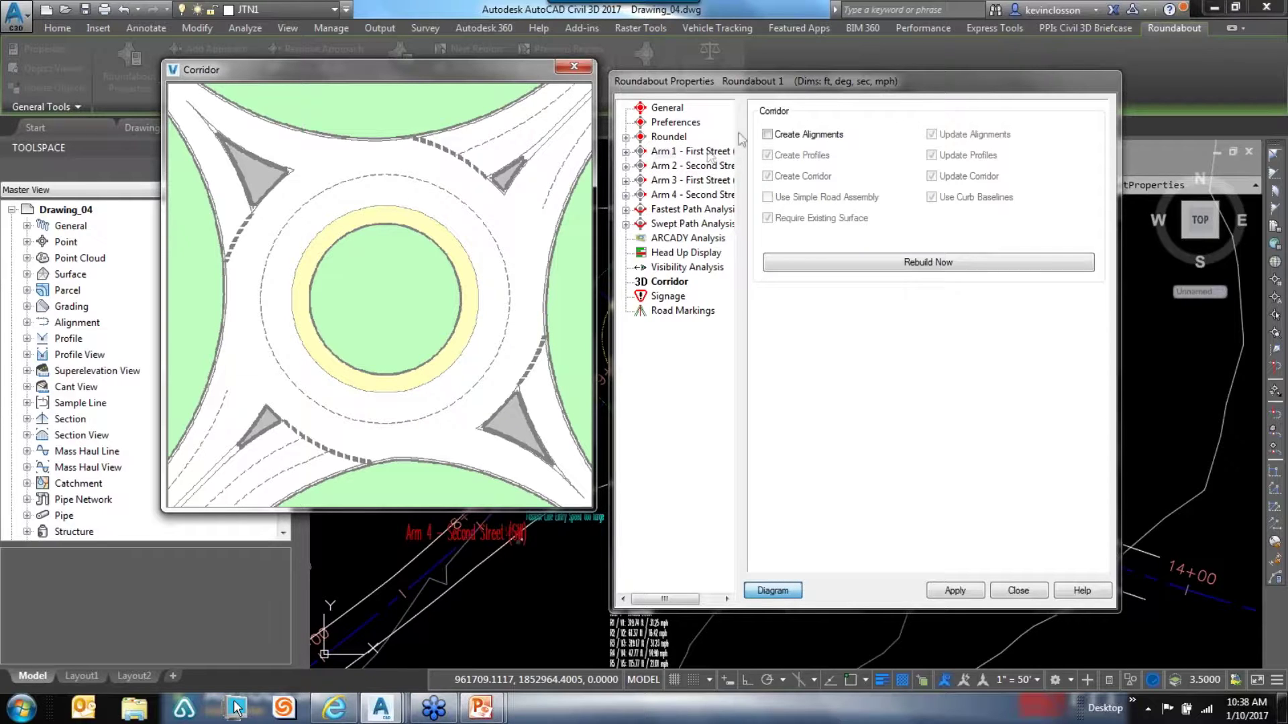
Review Arm 1's approach parameters in the diagram: central gap width, deflection, and approaching and departing lane widths
left_click(626, 151)
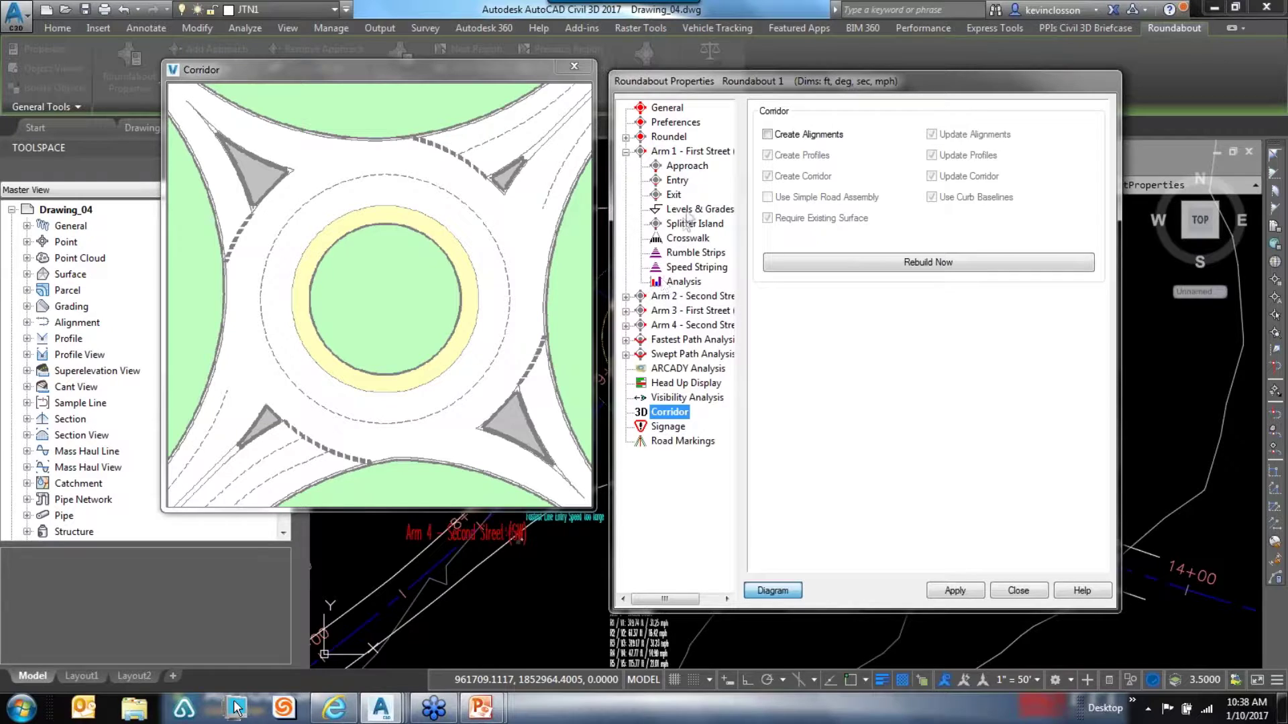
left_click(678, 168)
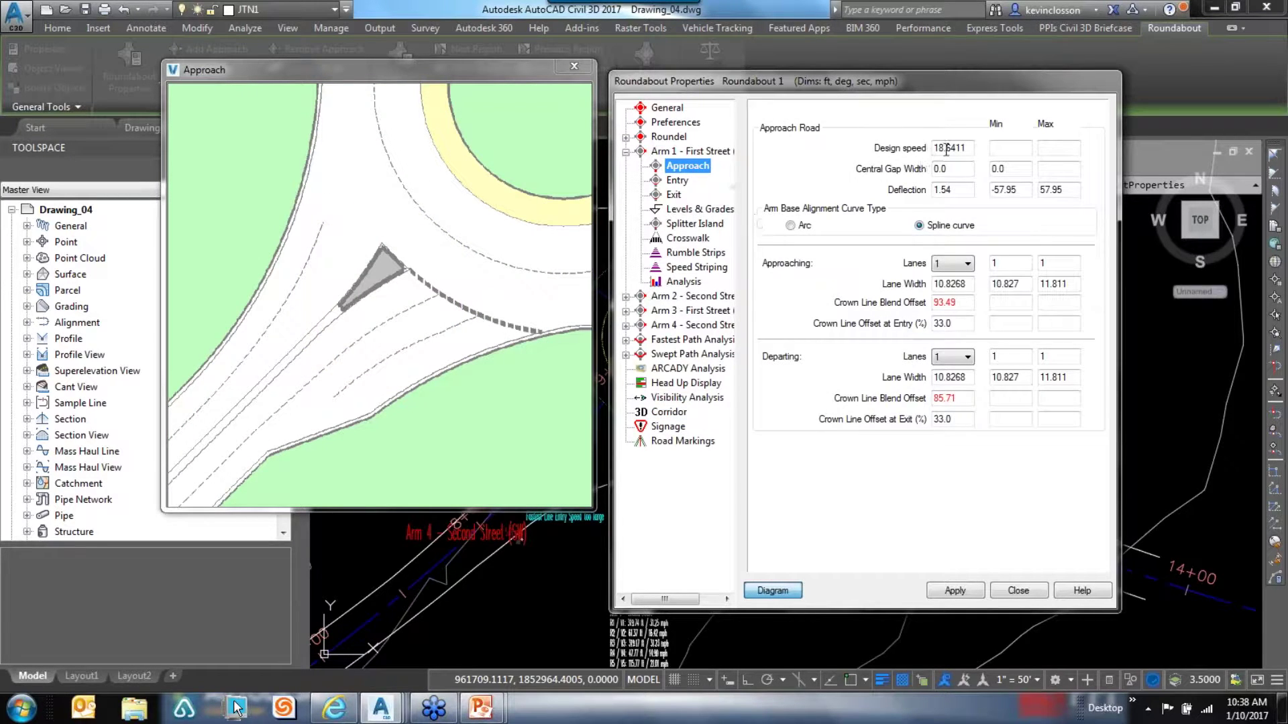
left_click(954, 170)
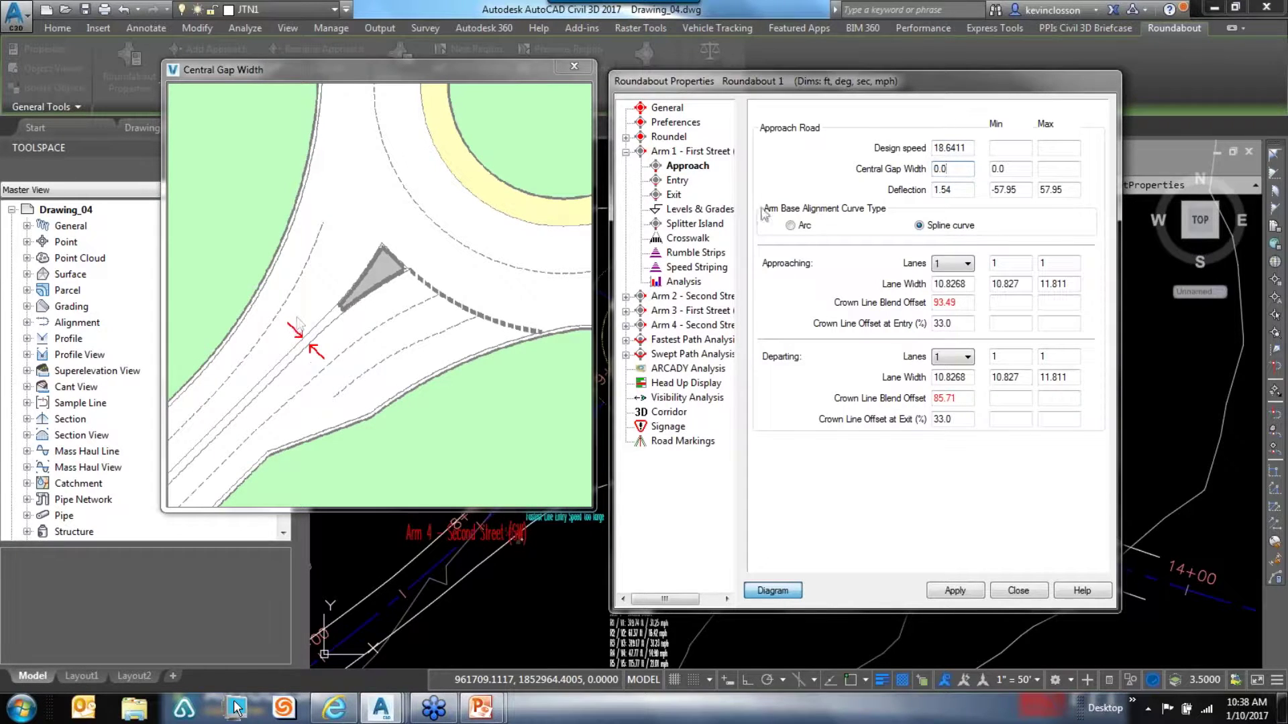
left_click(953, 190)
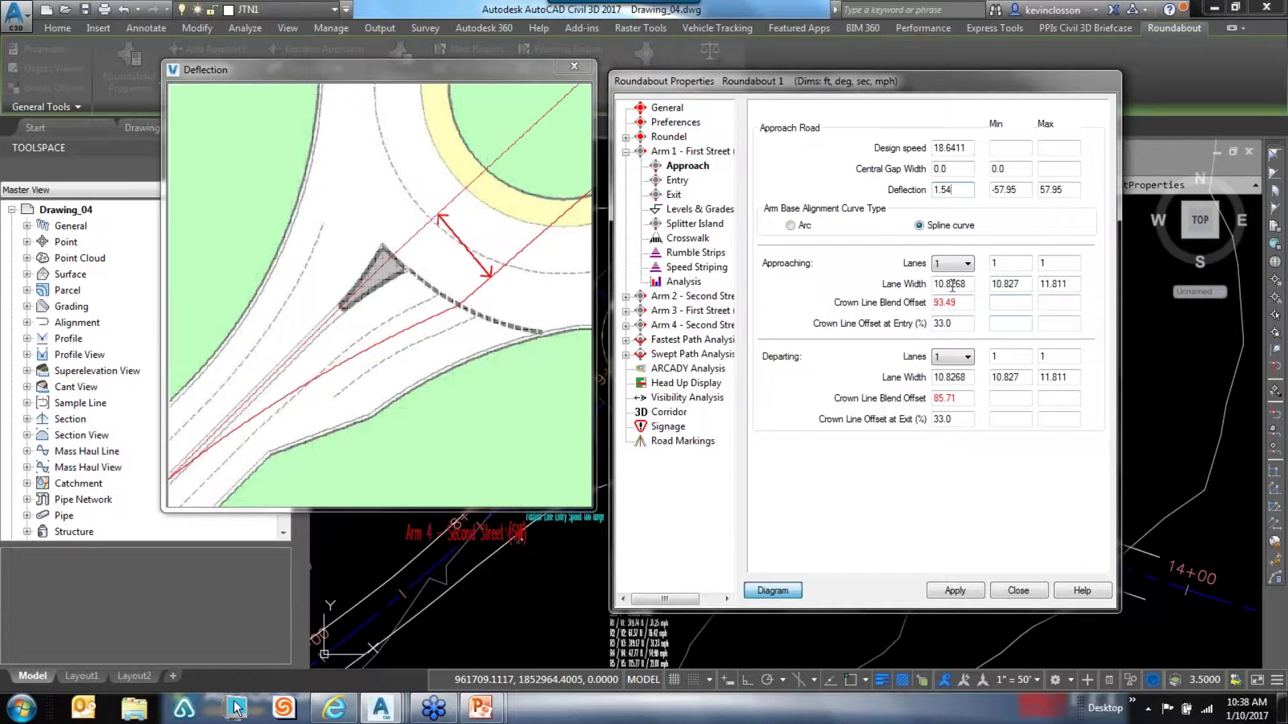
left_click(953, 285)
left_click(954, 378)
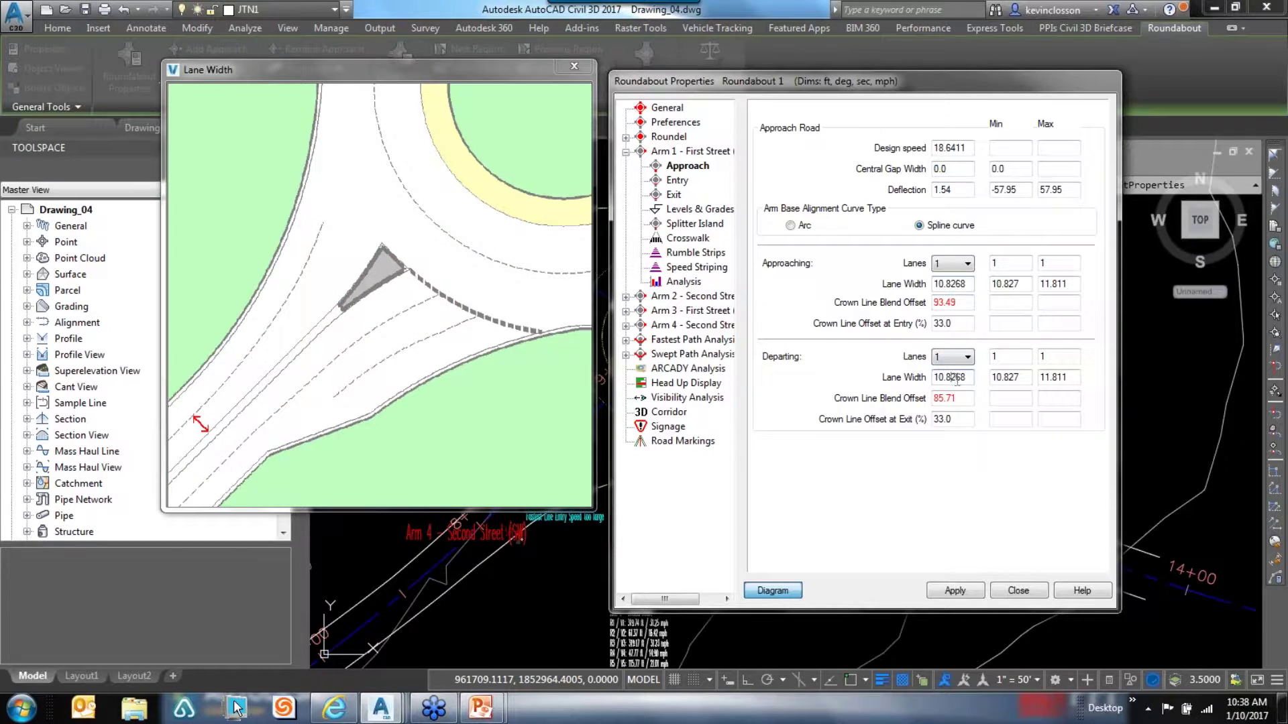
left_click(1006, 284)
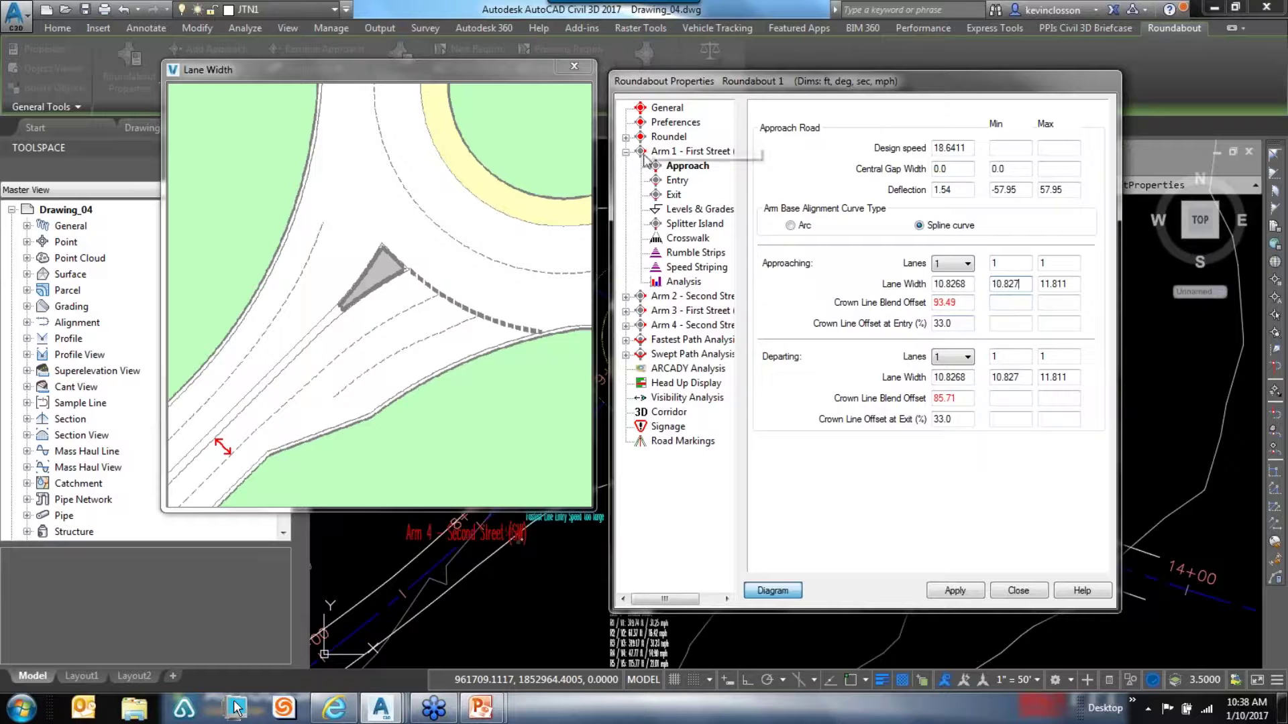
Review Arm 1's exit parameters in the diagram, including lane width and splitter radius, and close the roundabout properties
left_click(675, 195)
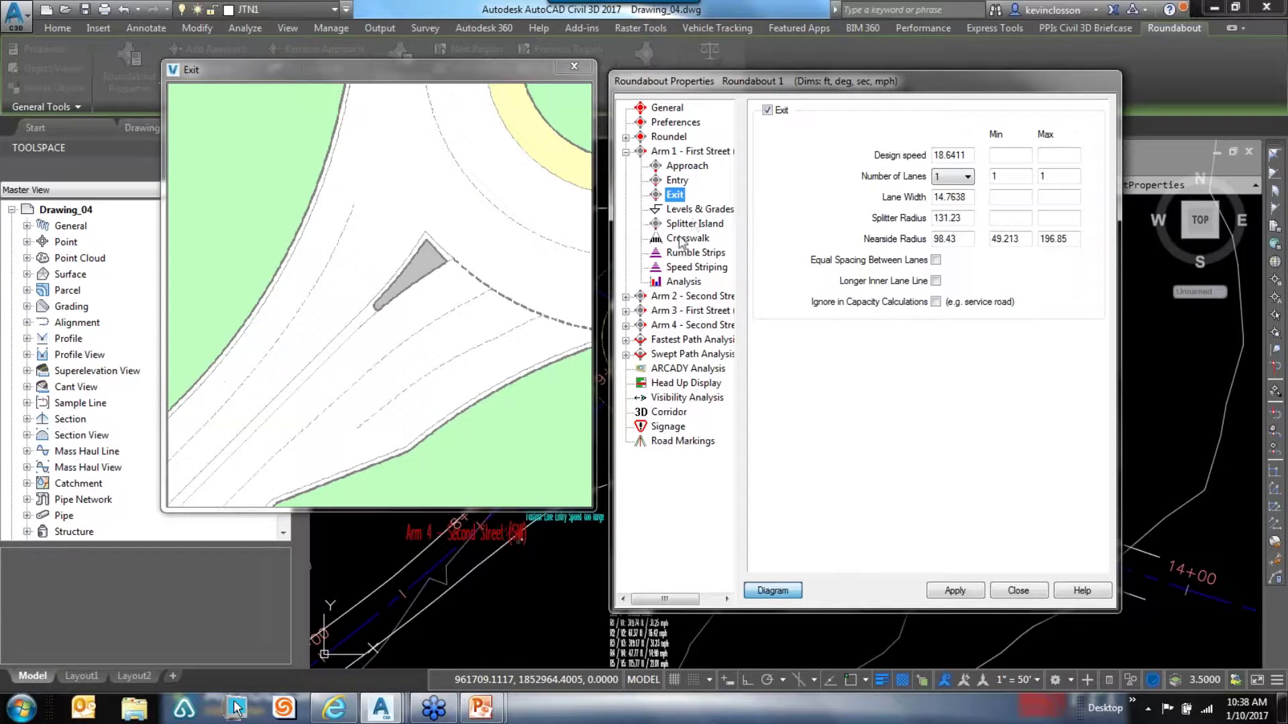
left_click(946, 196)
left_click(948, 218)
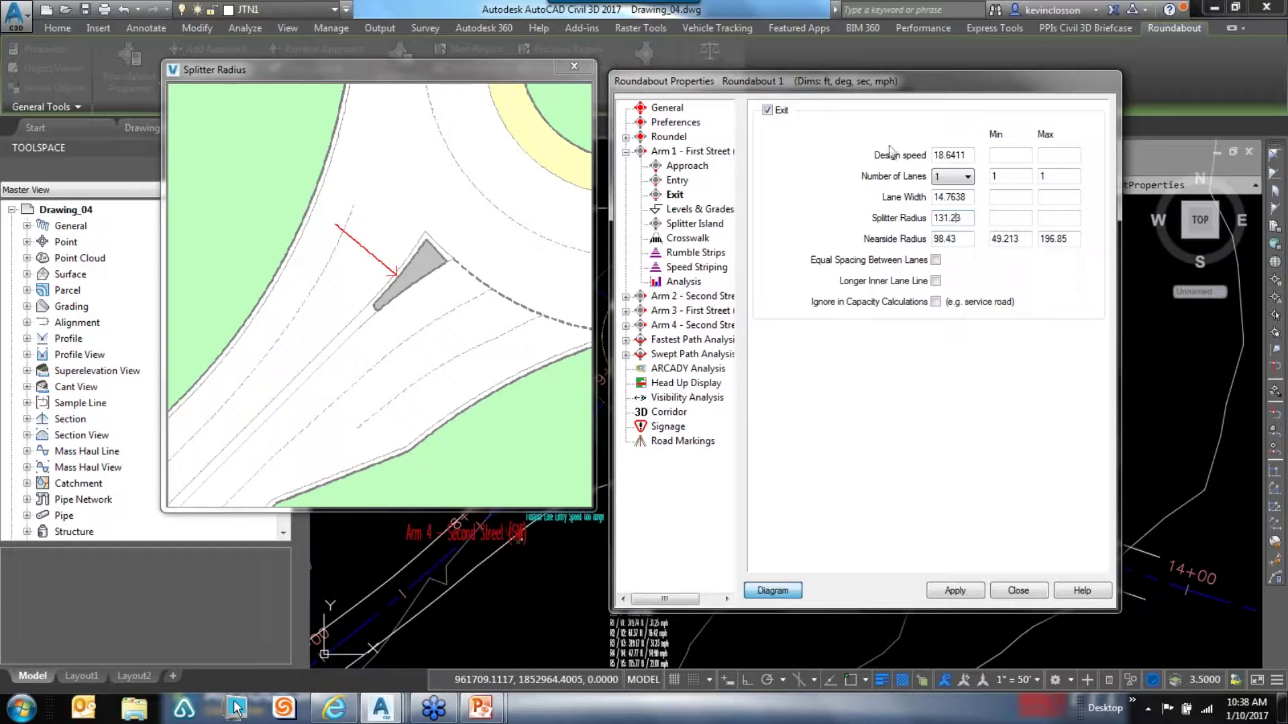
left_click_drag(856, 81, 864, 68)
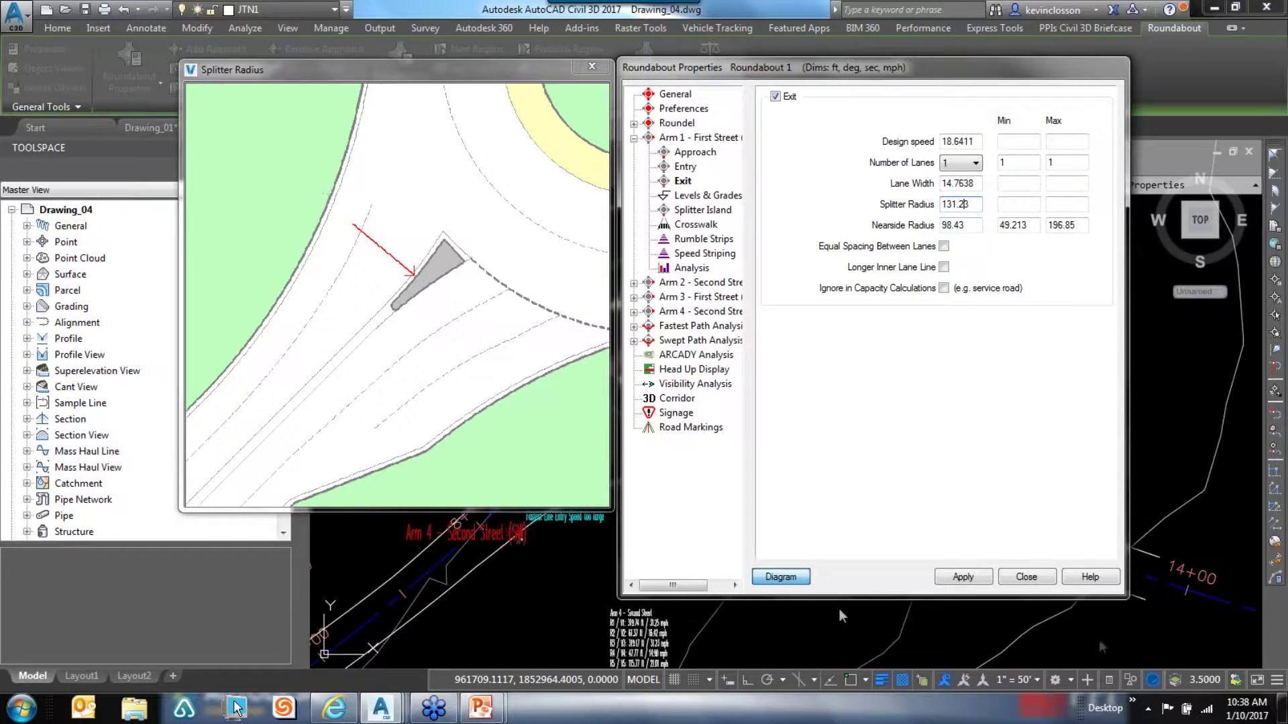
left_click(1037, 577)
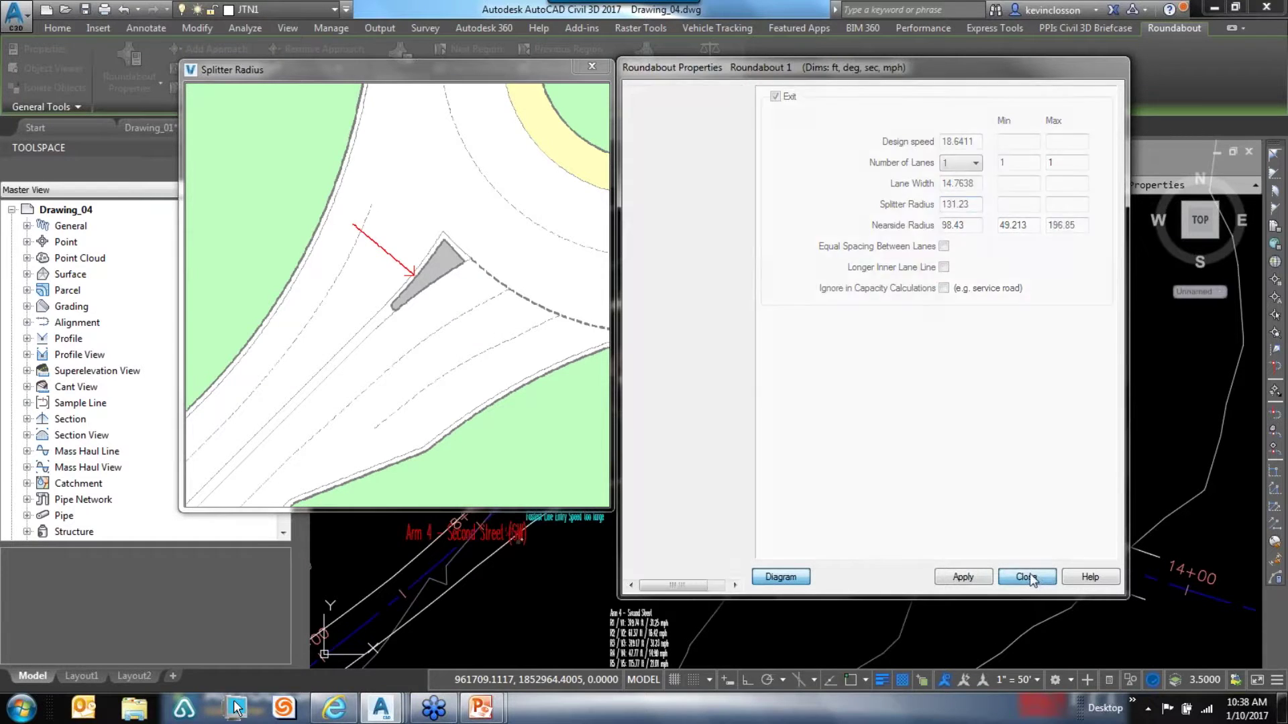
key("Escape")
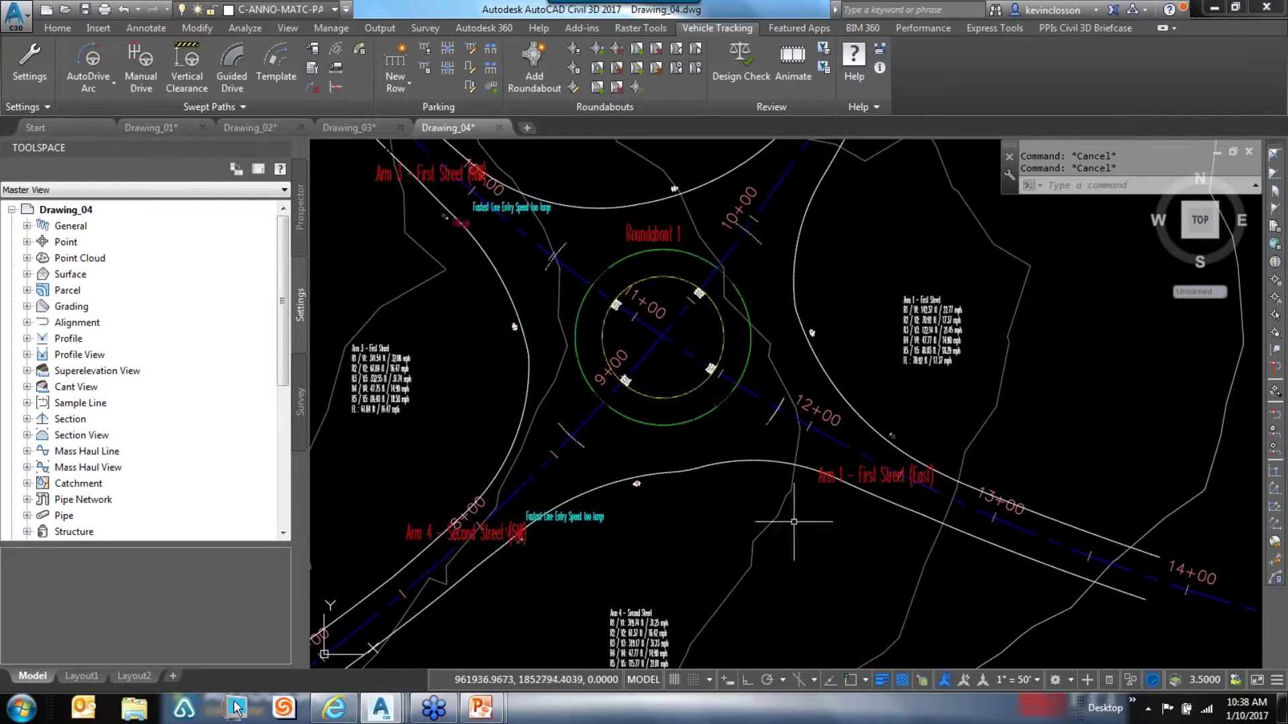
Add a crosswalk to the roundabout across Arm 1 - First Street, just outside the splitter island's nose
left_click(597, 87)
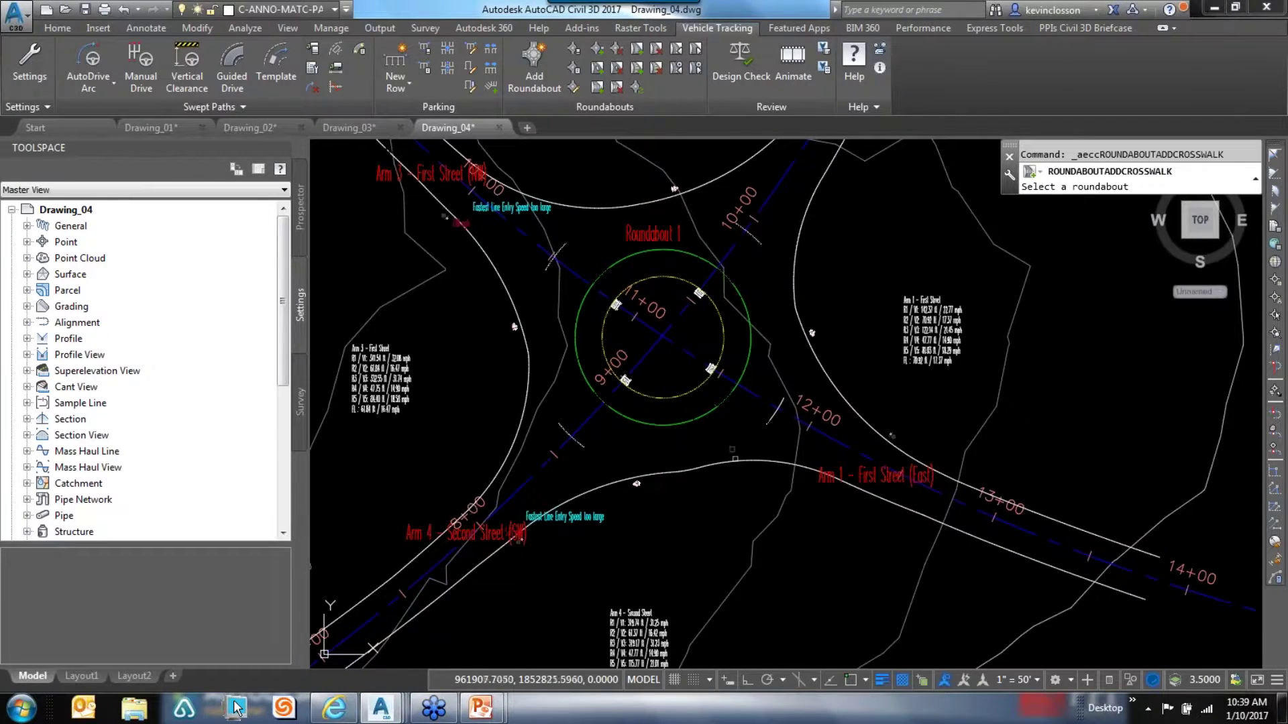
left_click(703, 427)
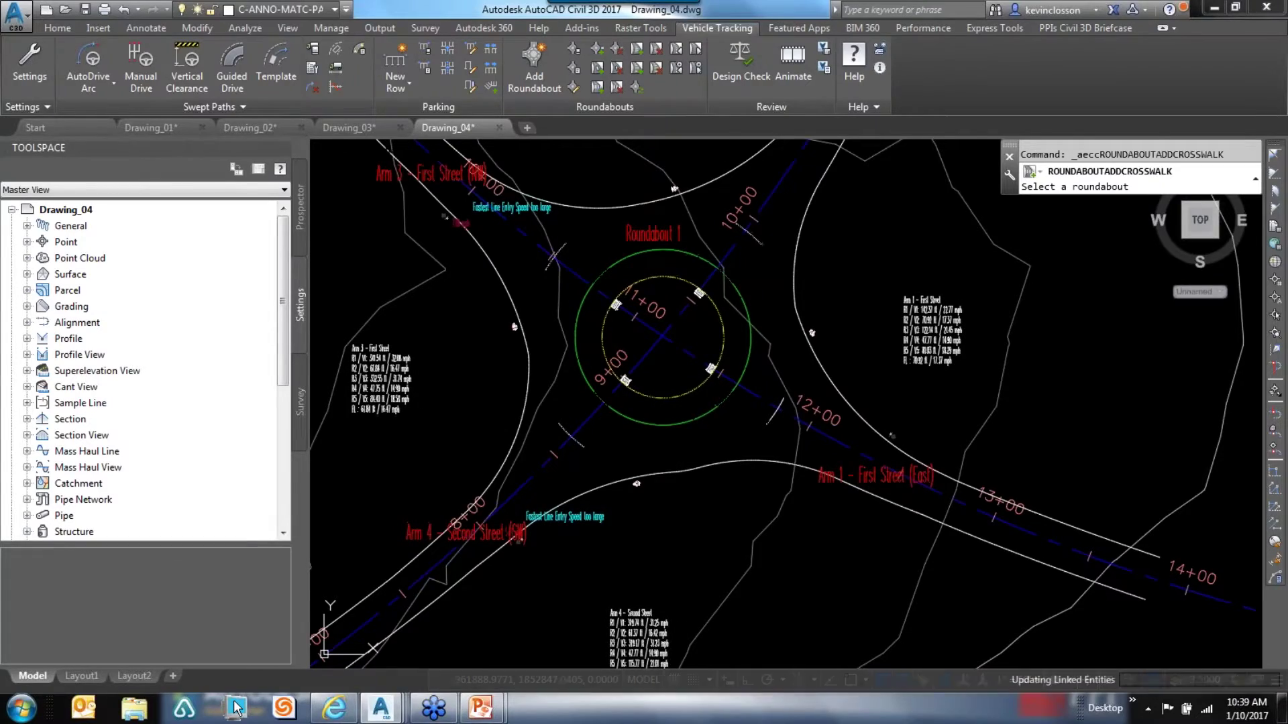
left_click(803, 435)
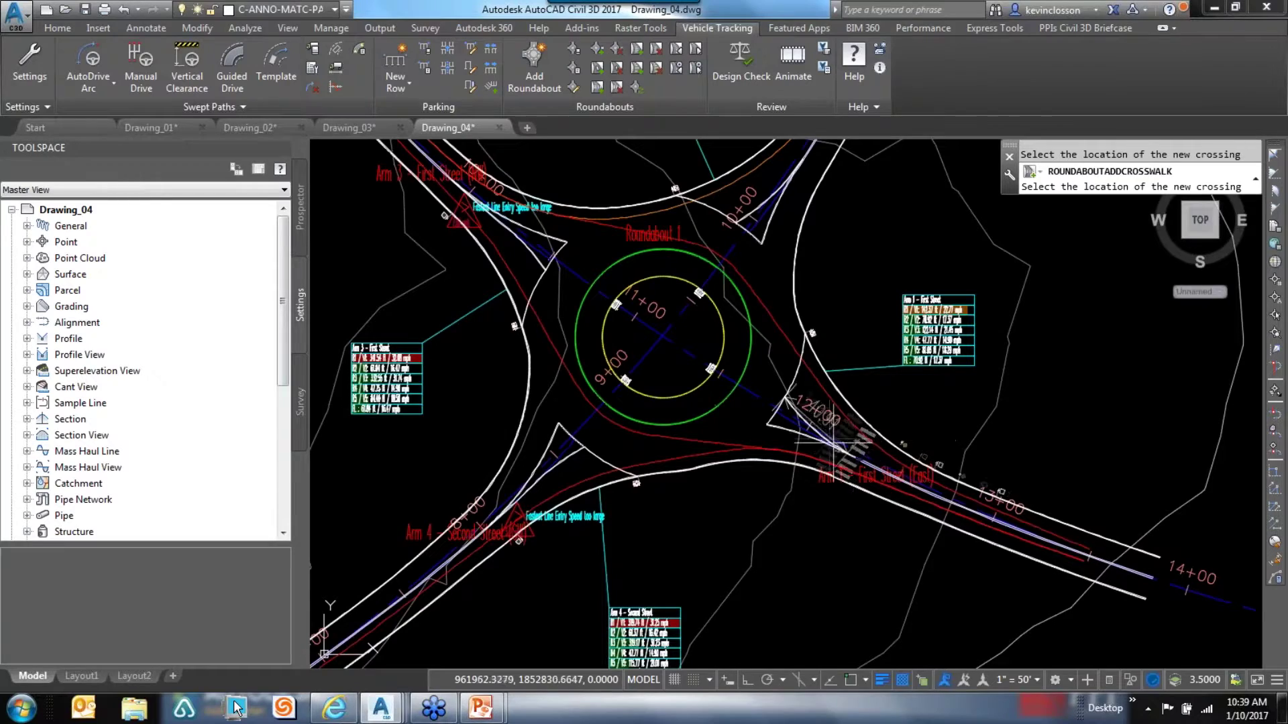
left_click(833, 443)
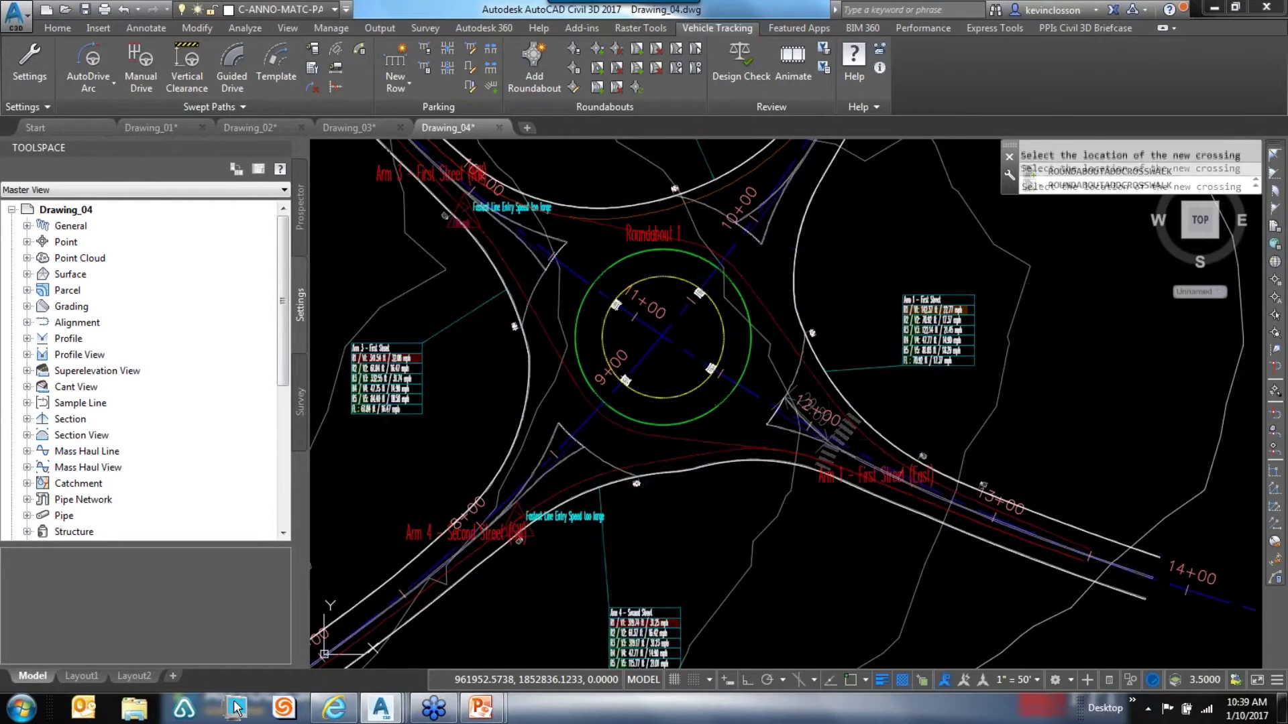
key("Escape")
key("Escape")
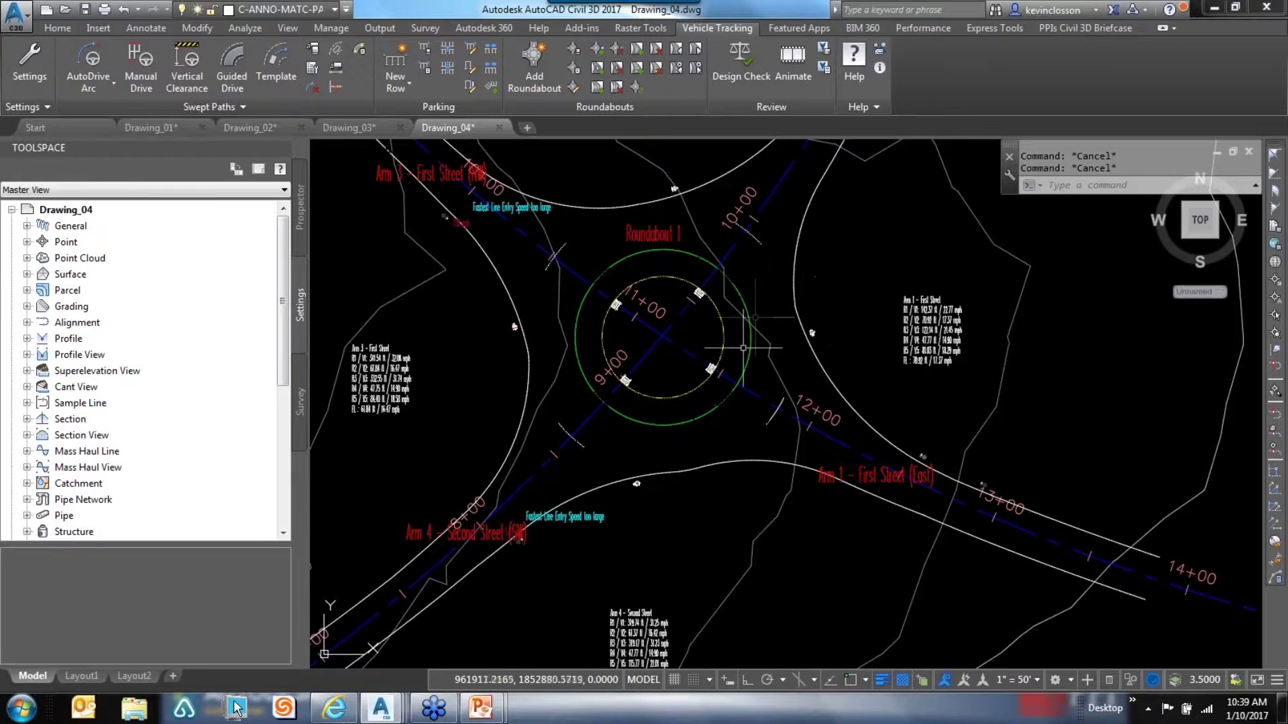
Enable Create Alignments in the roundabout's corridor properties and apply it to build the alignments, profiles and corridor
left_click(711, 340)
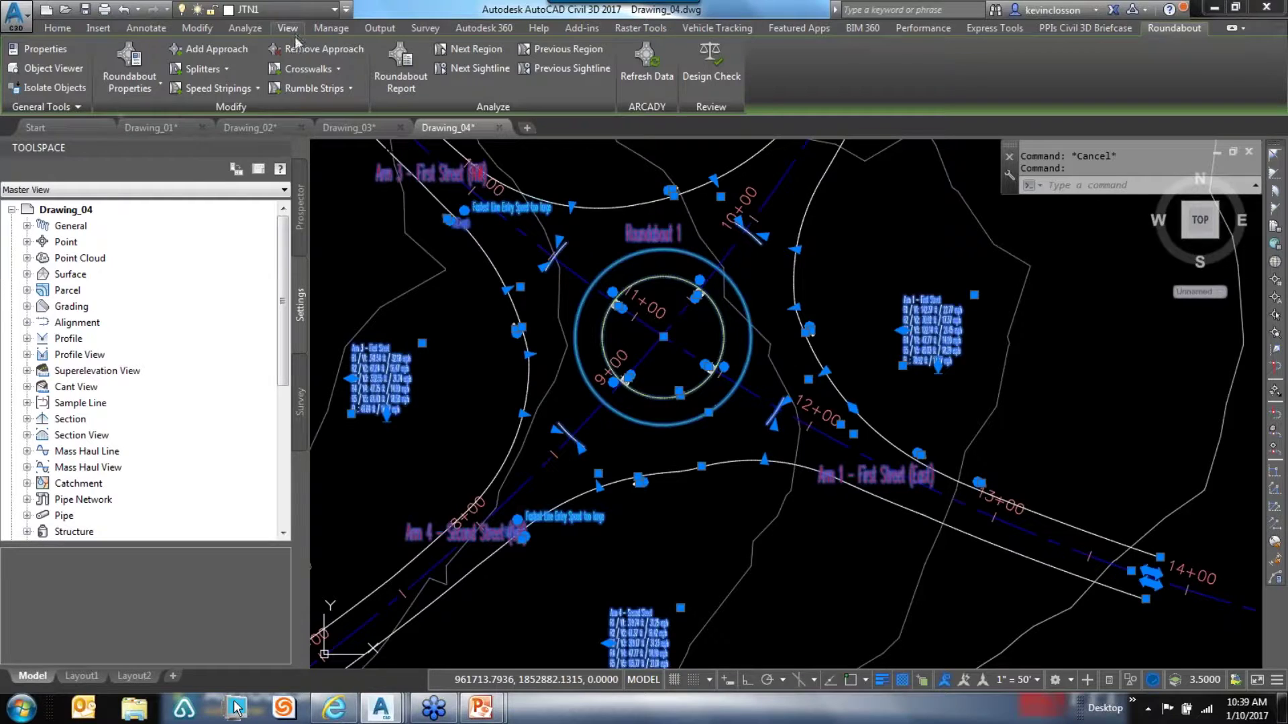
left_click(129, 67)
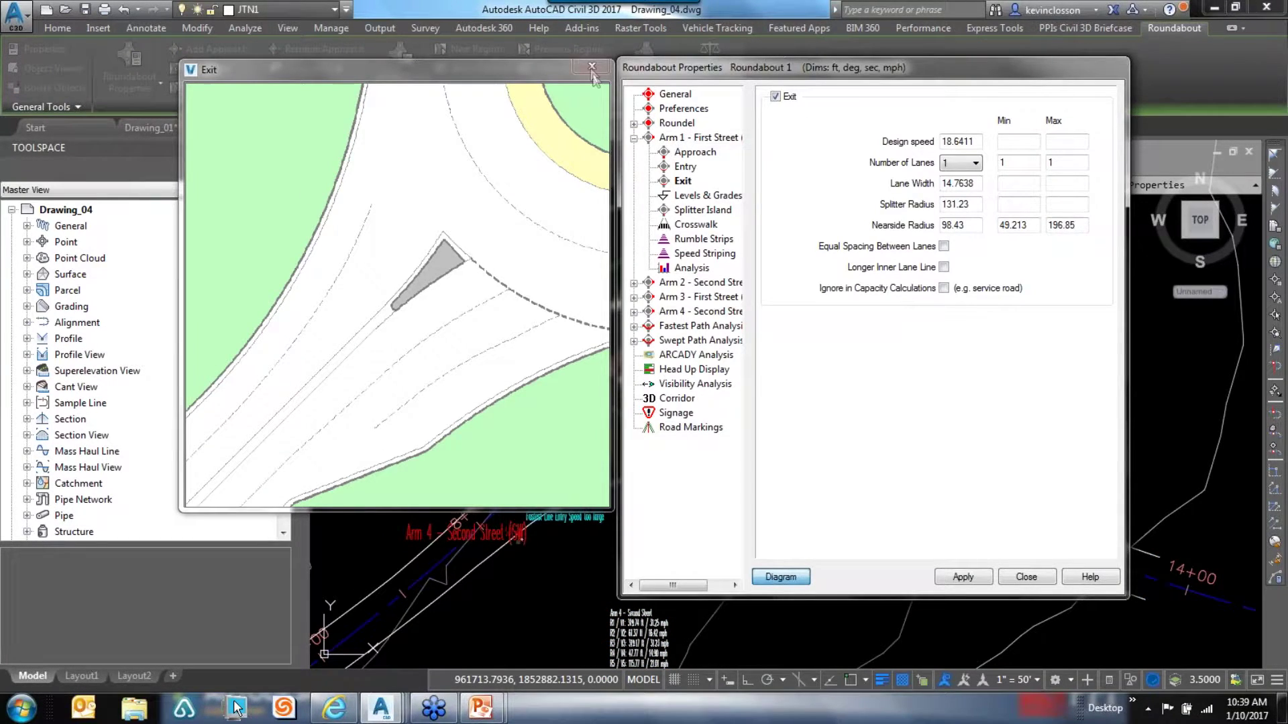
left_click(592, 69)
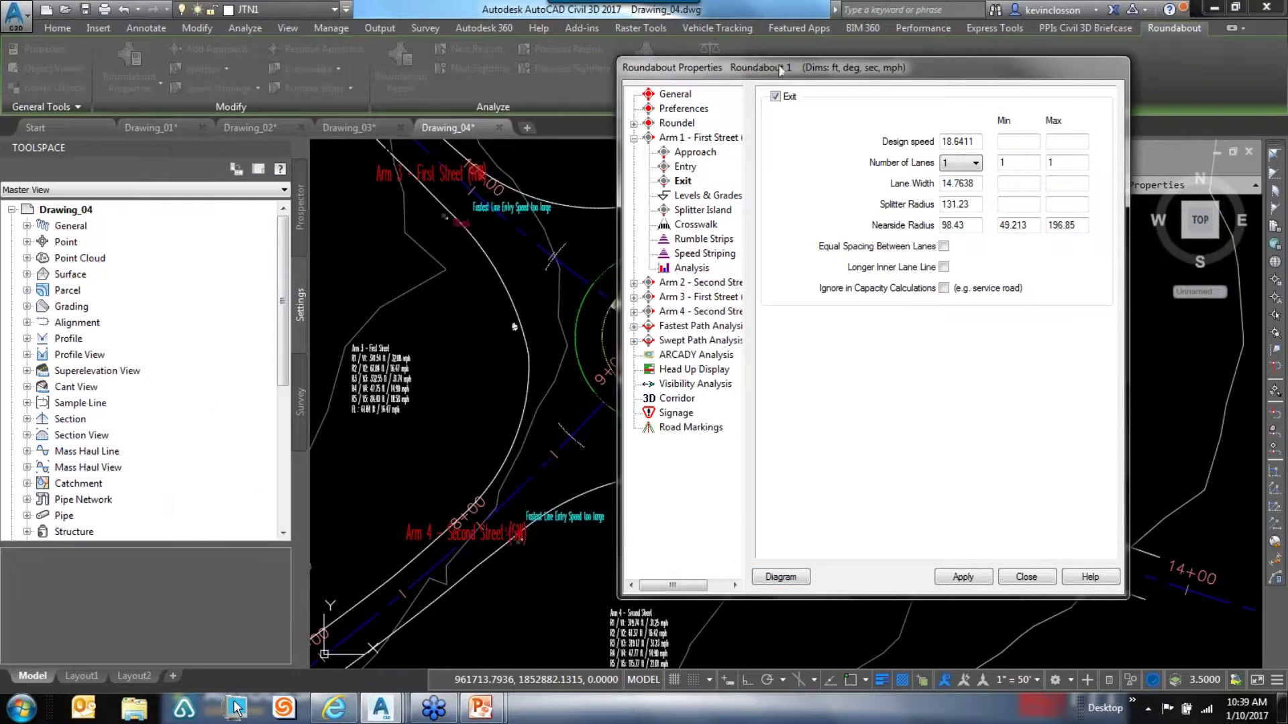
left_click_drag(780, 70, 802, 44)
left_click(655, 112)
left_click(699, 242)
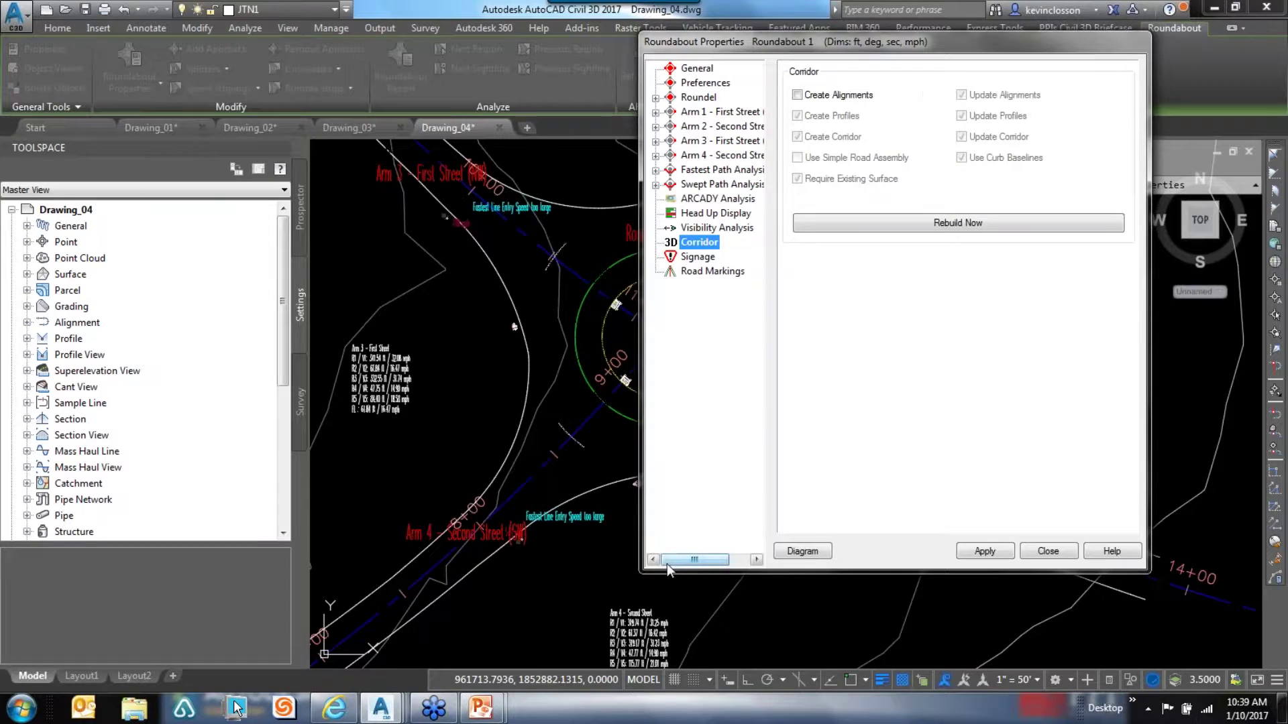
left_click(798, 96)
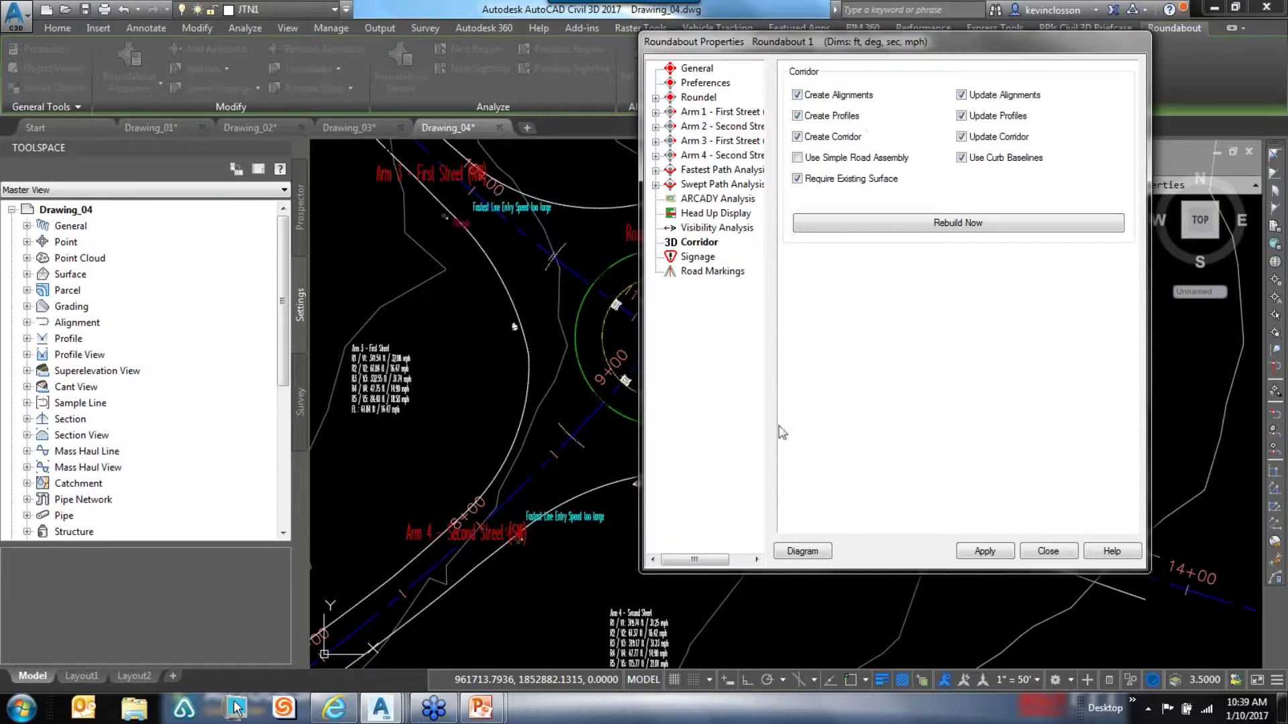
left_click(984, 552)
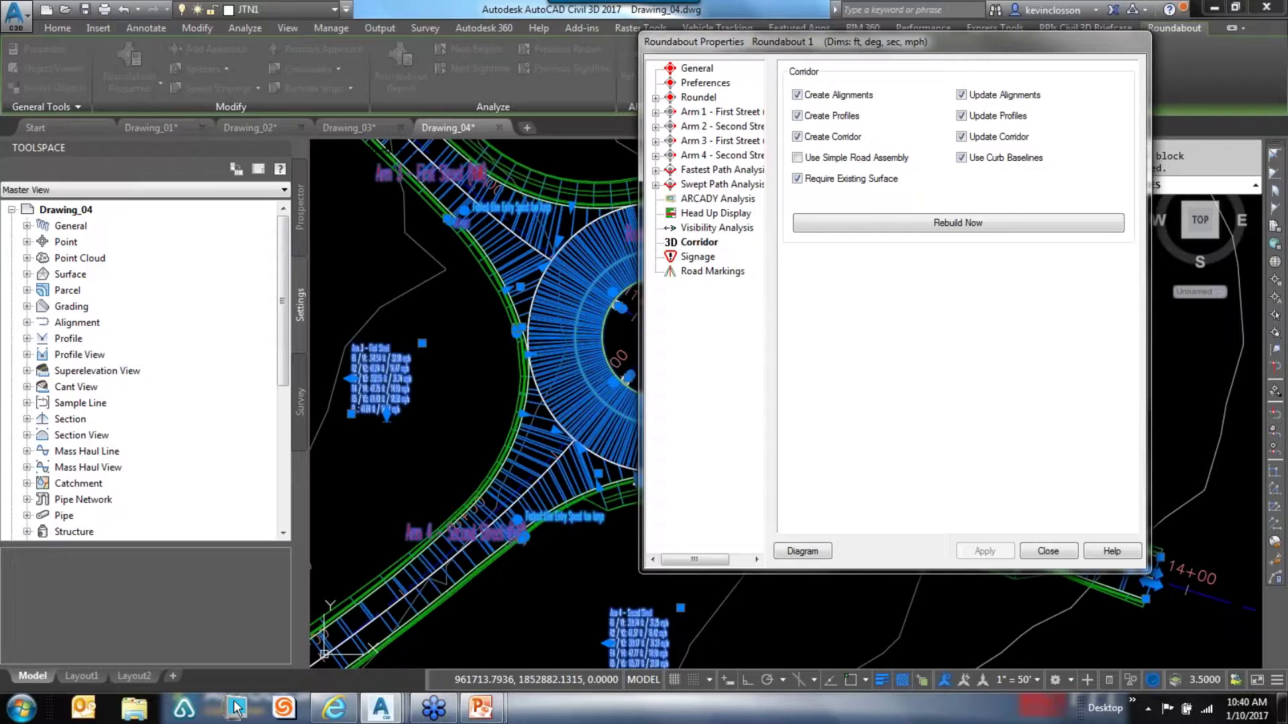
left_click(1045, 552)
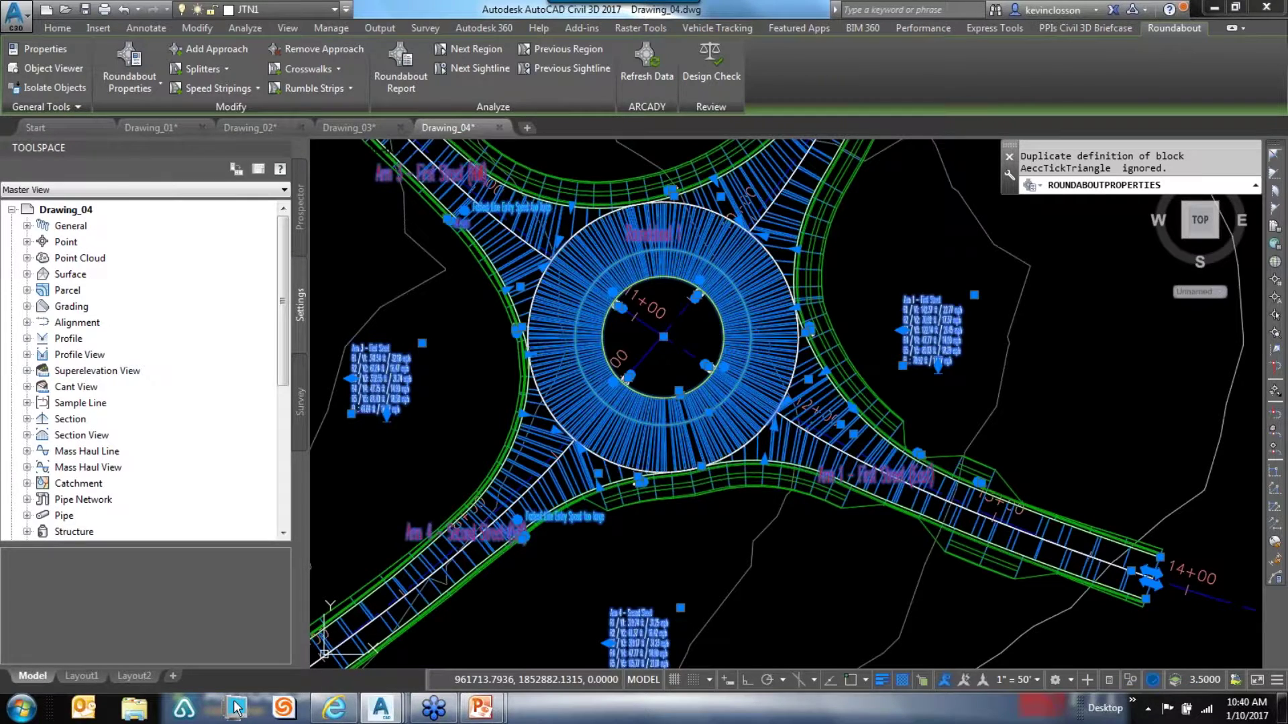
key("Escape")
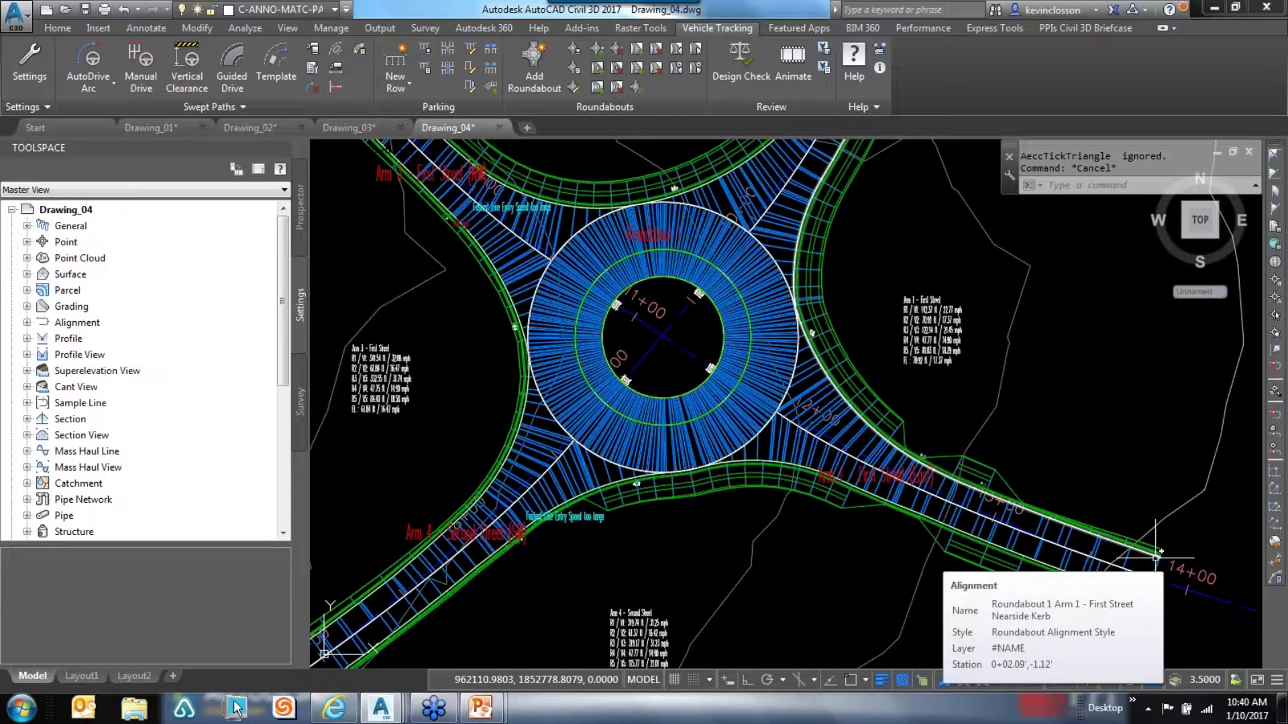
key("Escape")
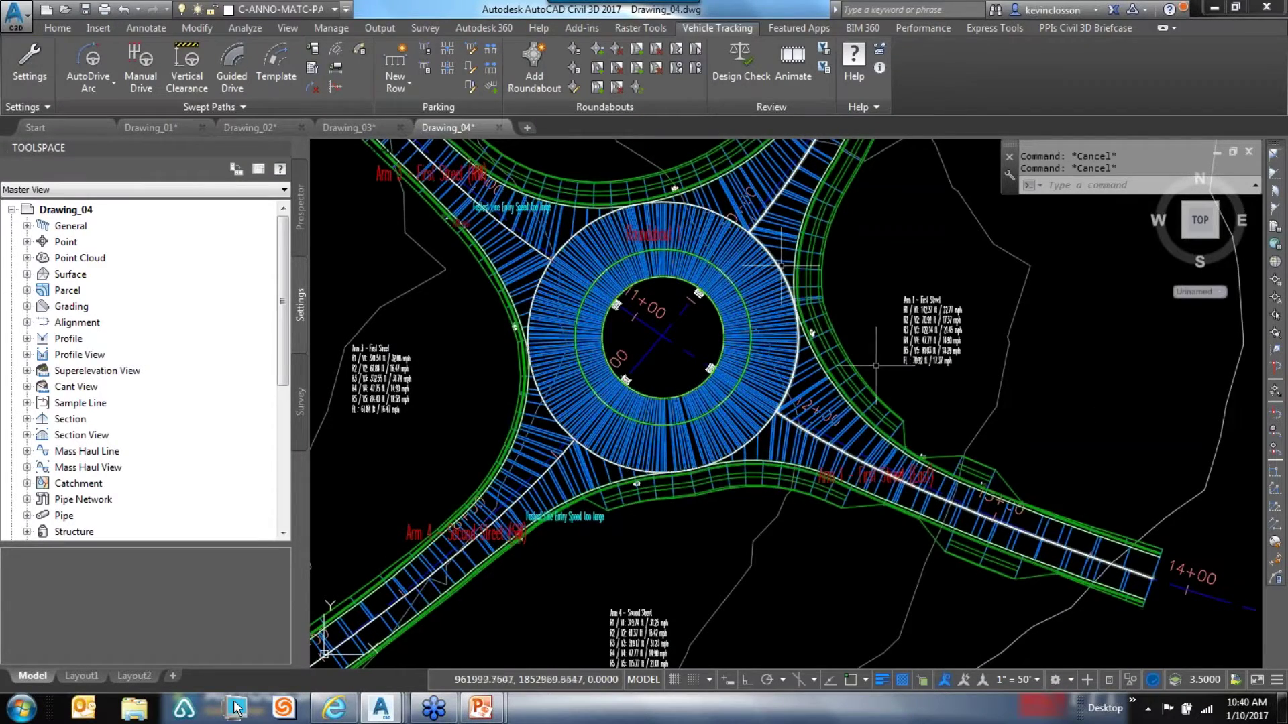
Inspect the roundabout corridor from a tilted 3D view in the Object Viewer, and return to the drawing
left_click(758, 289)
right_click(897, 253)
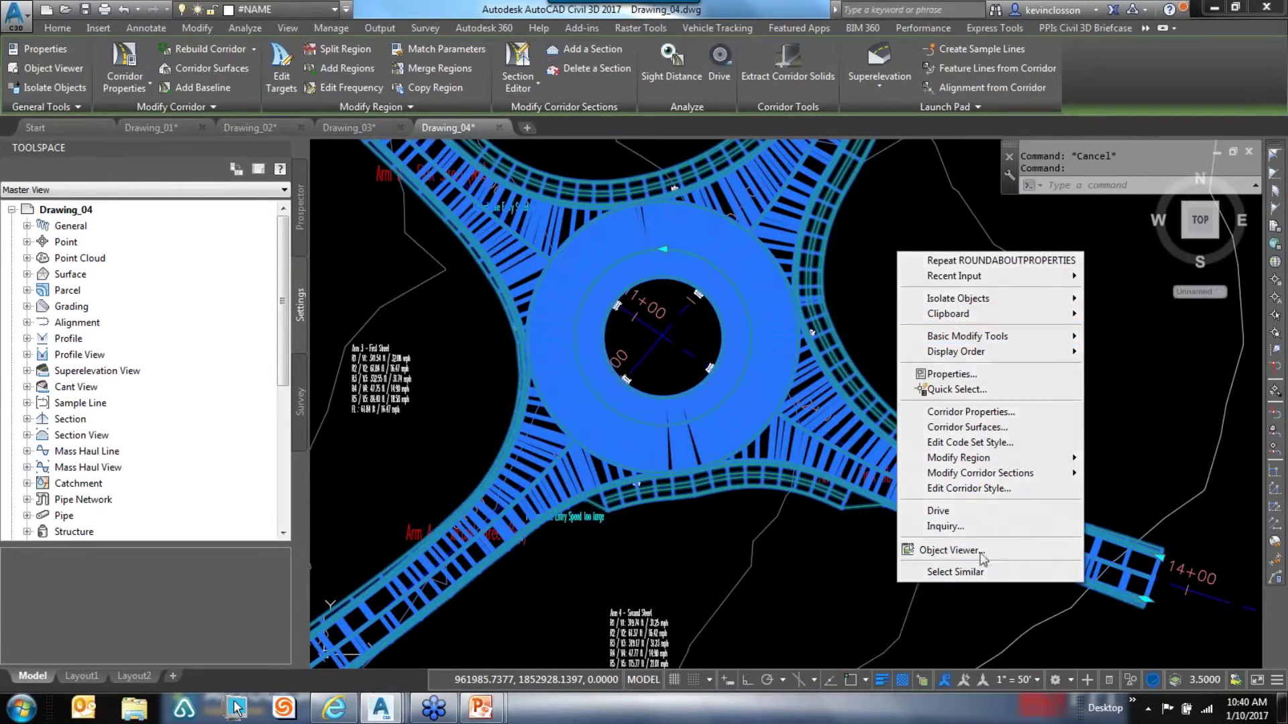
left_click(949, 552)
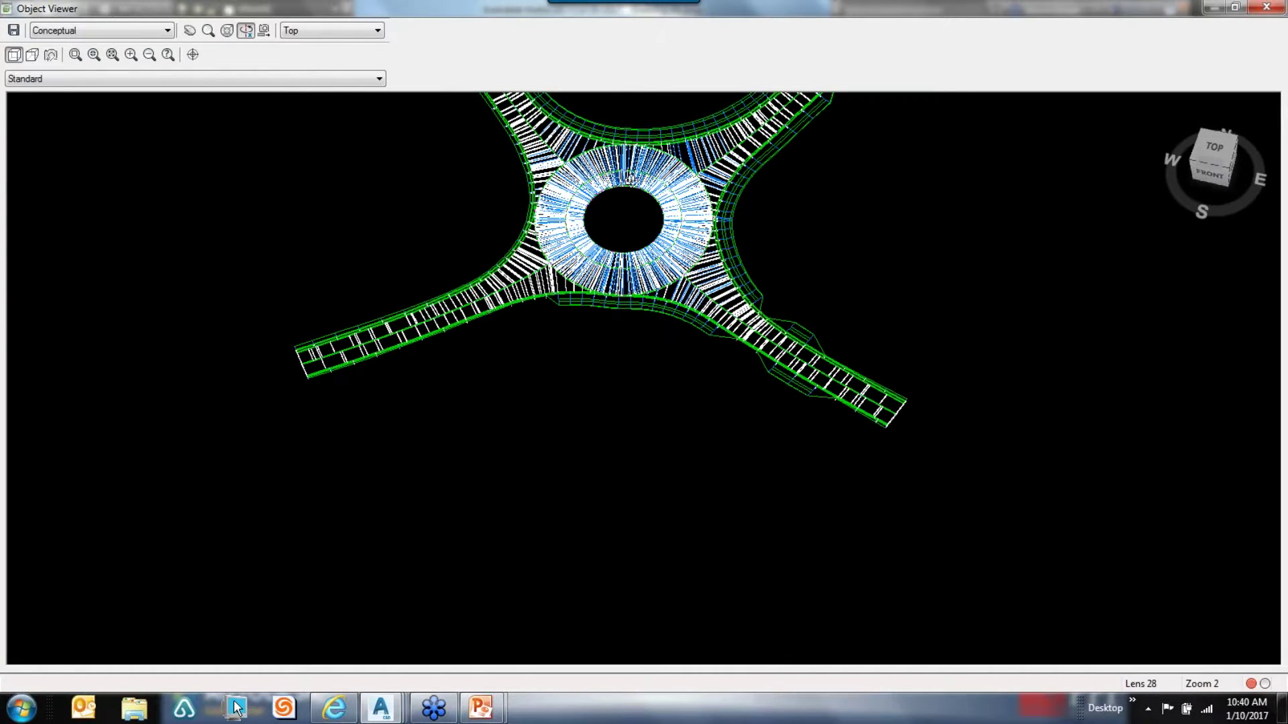
scroll(629, 179, "up", 3)
middle_click_drag(605, 222, 587, 397)
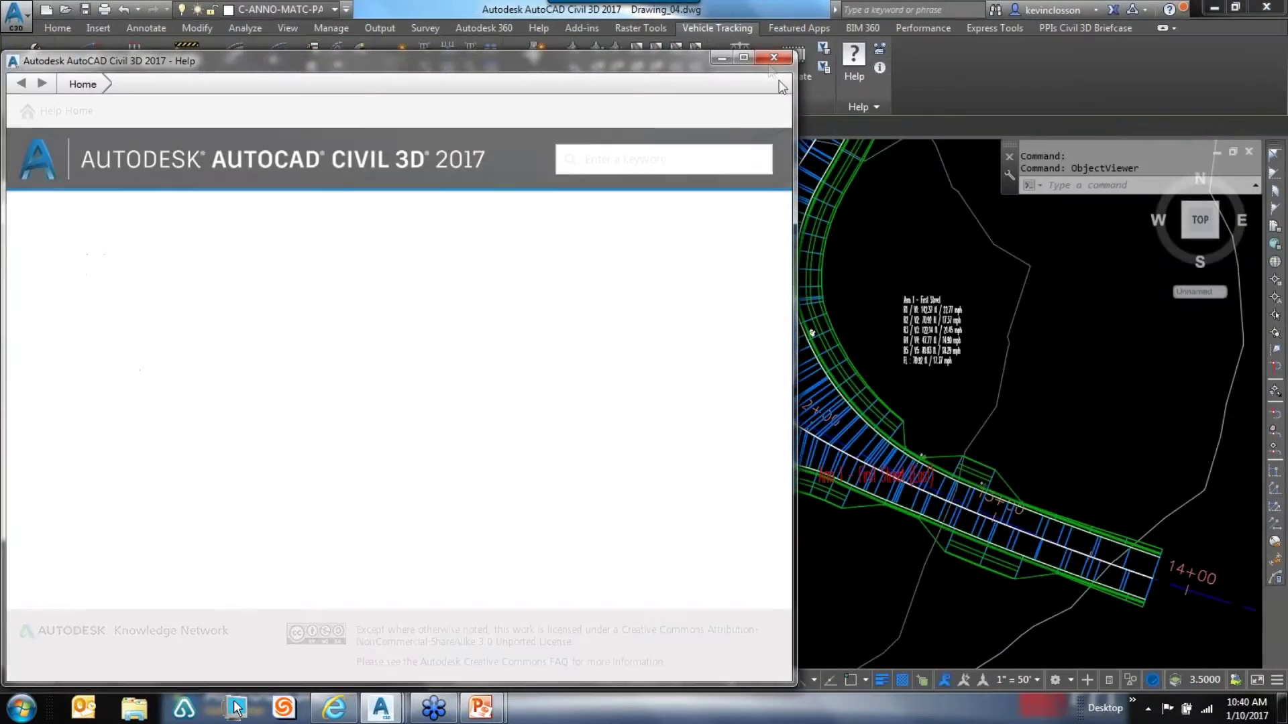
left_click(773, 58)
mouse_move(1155, 434)
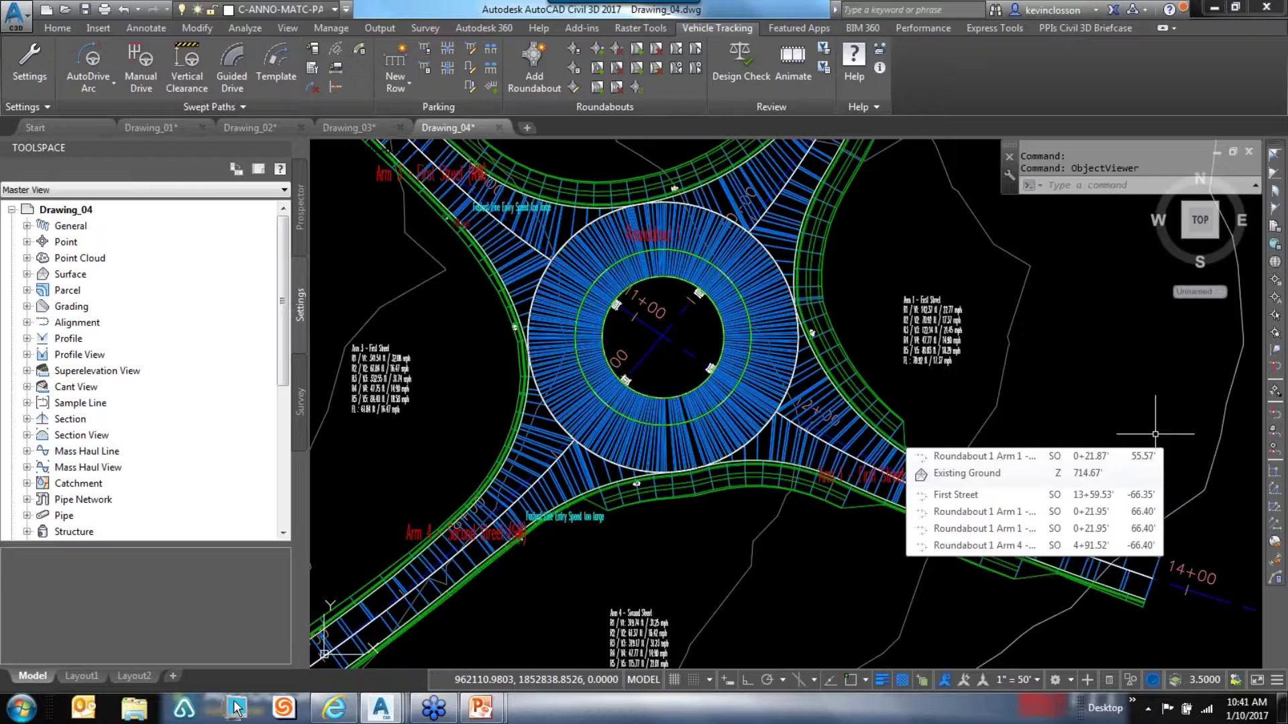
Review the feature line codes available for surfaces of the Roundabout 1 corridor, and leave without creating a surface
left_click(694, 222)
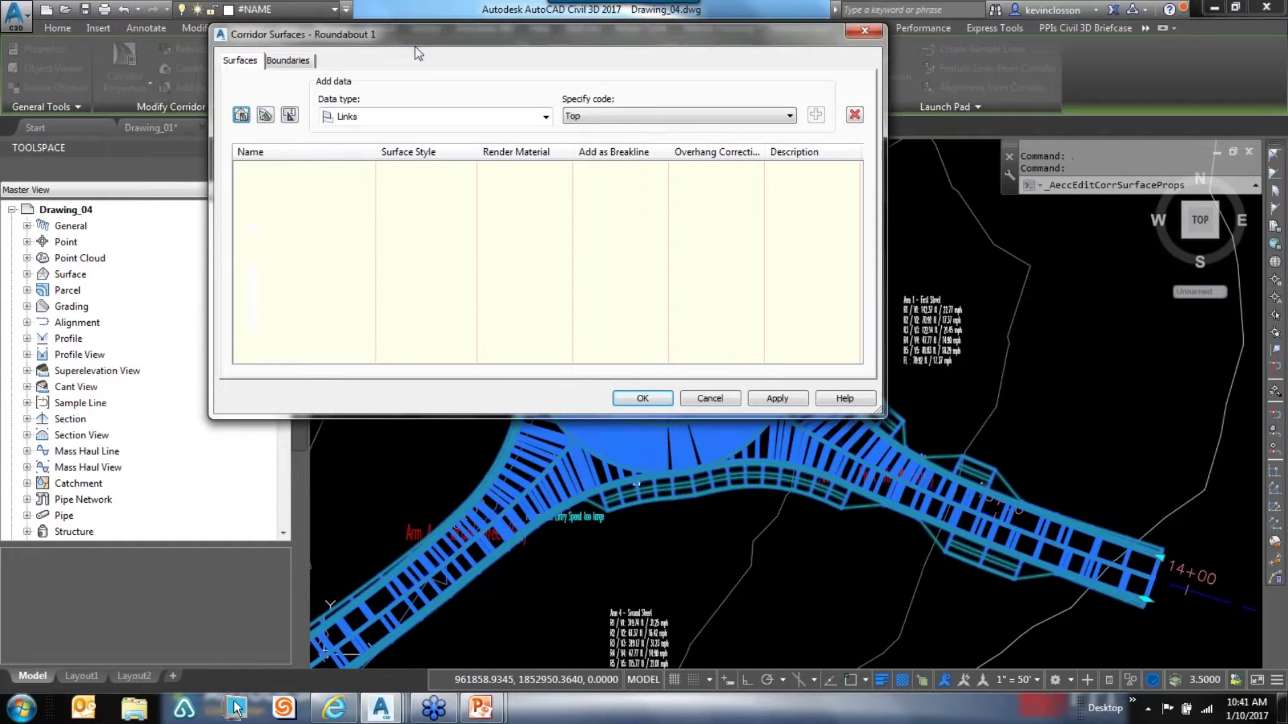
left_click(379, 137)
left_click(374, 143)
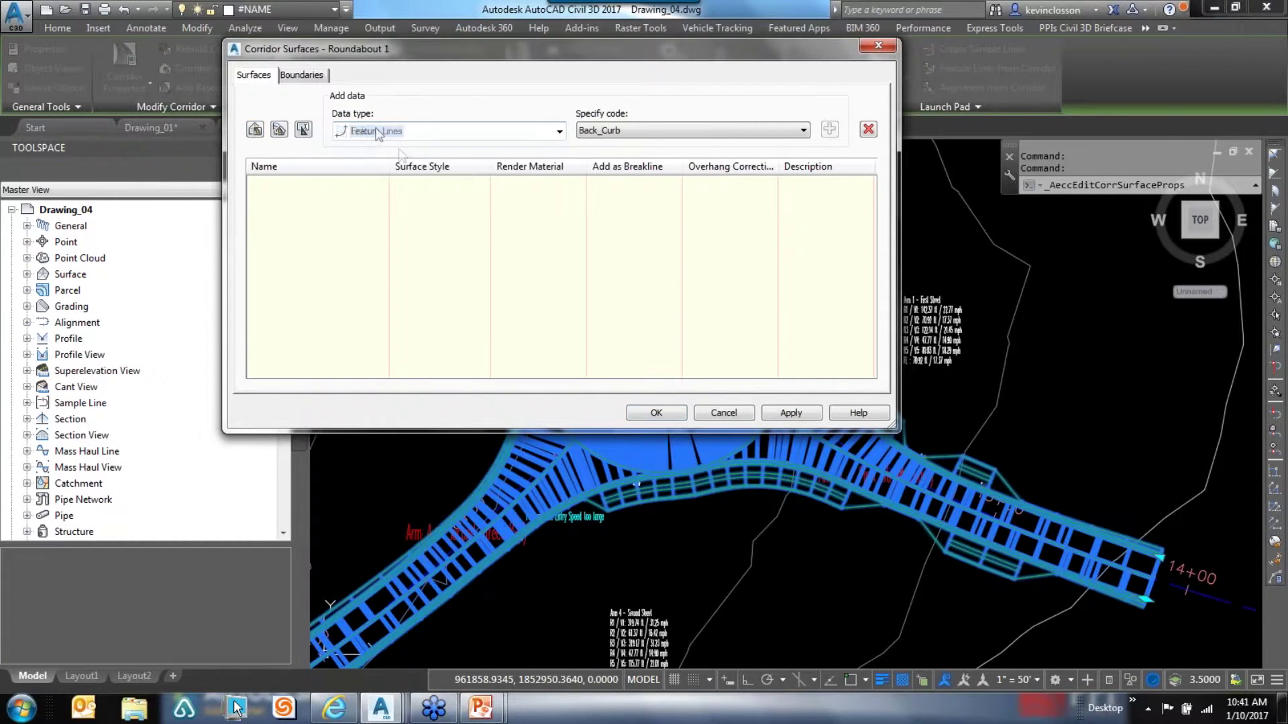
left_click(703, 129)
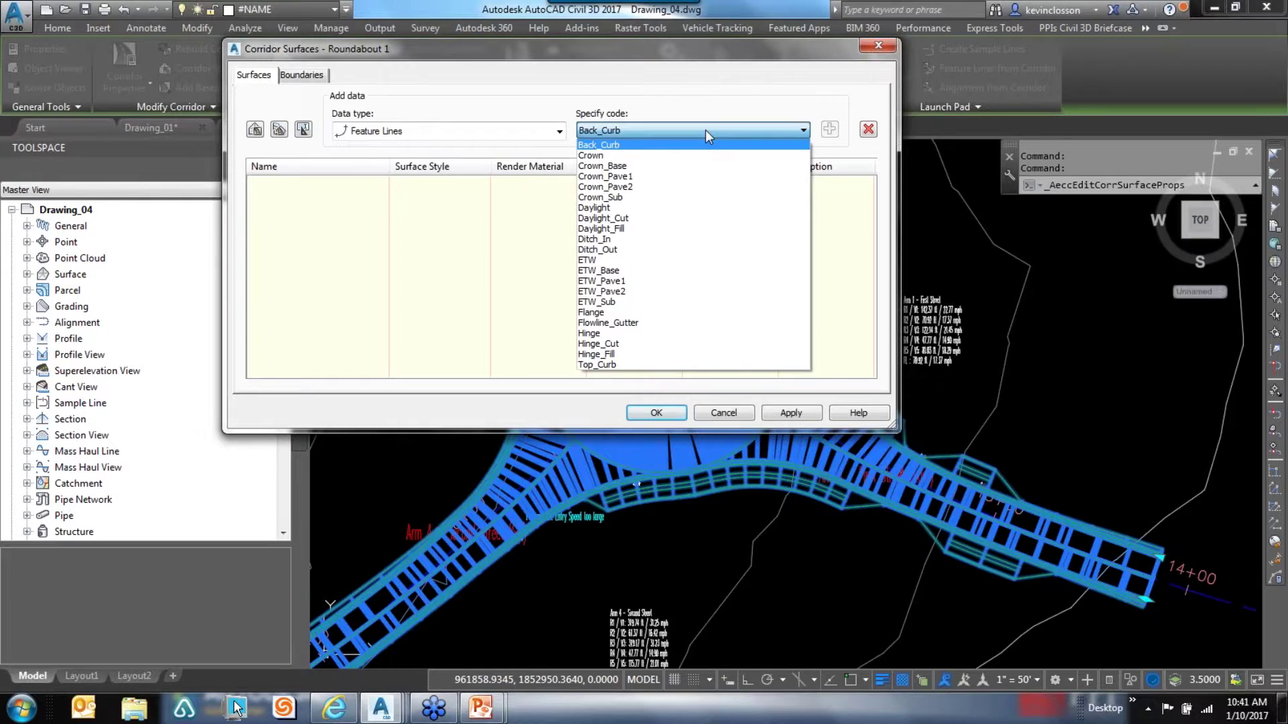
left_click(522, 48)
left_click_drag(523, 49, 486, 57)
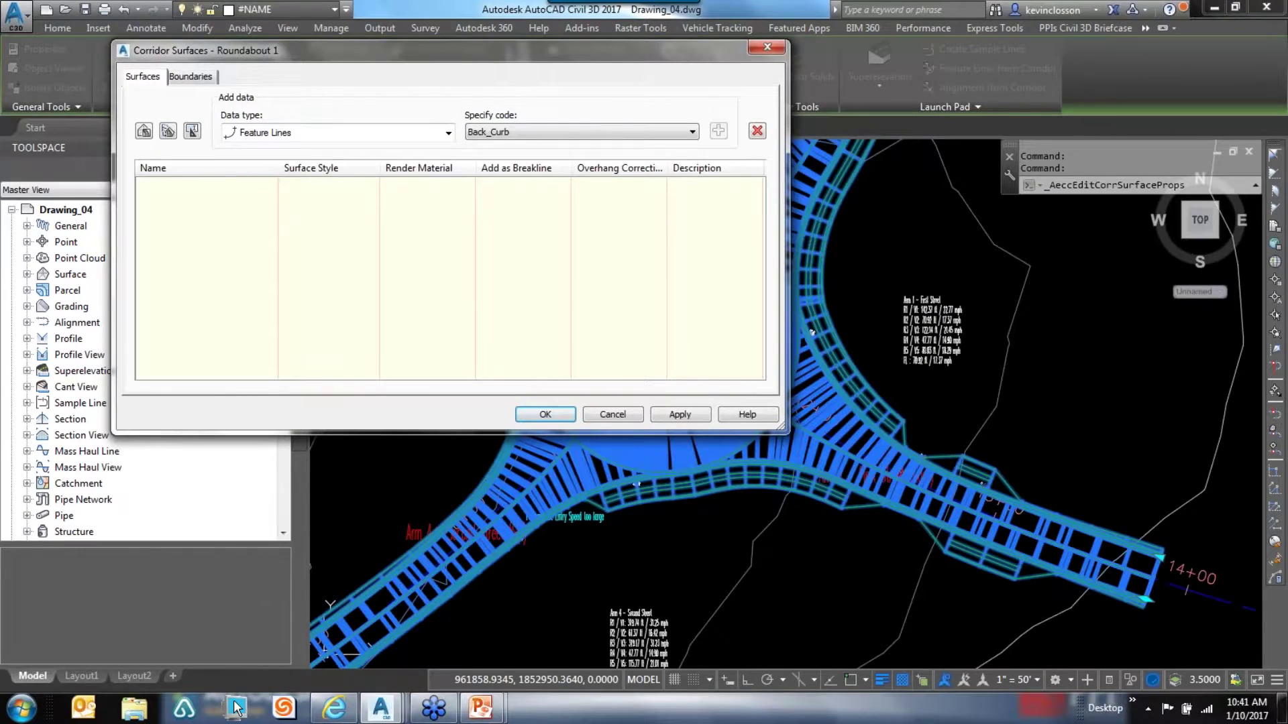
left_click(631, 415)
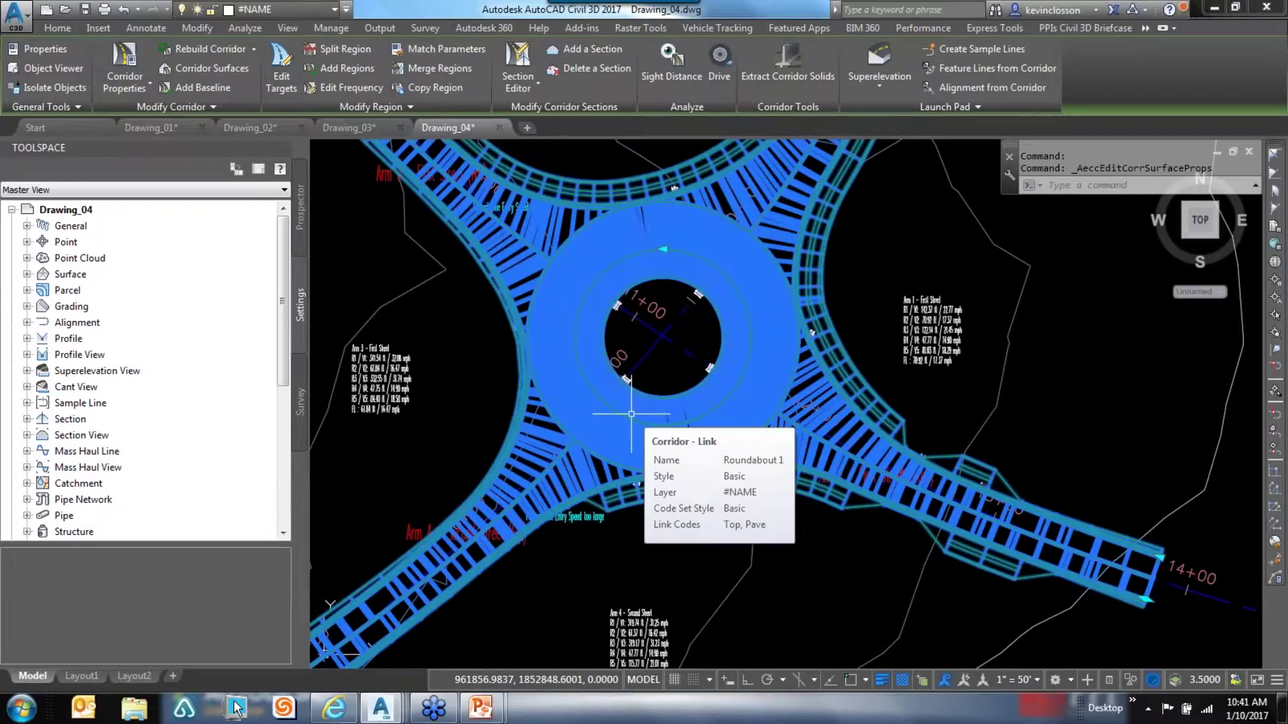
key("Escape")
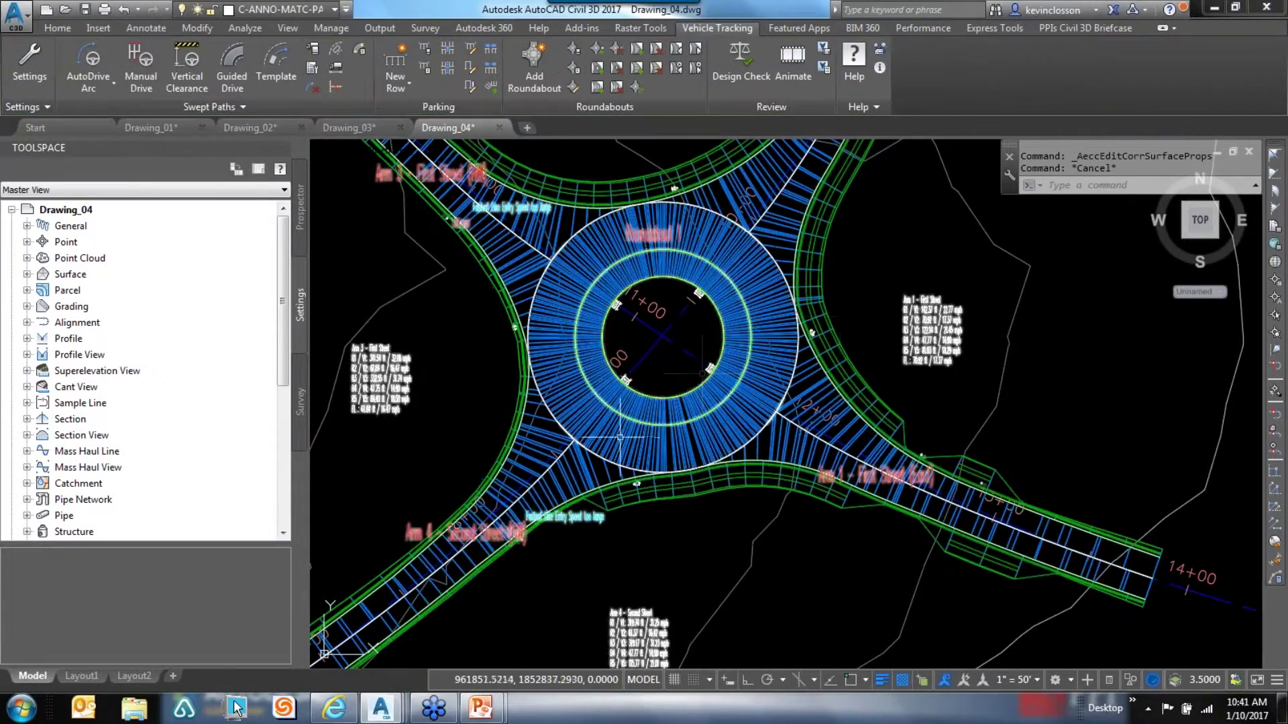
scroll(839, 316, "down", 3)
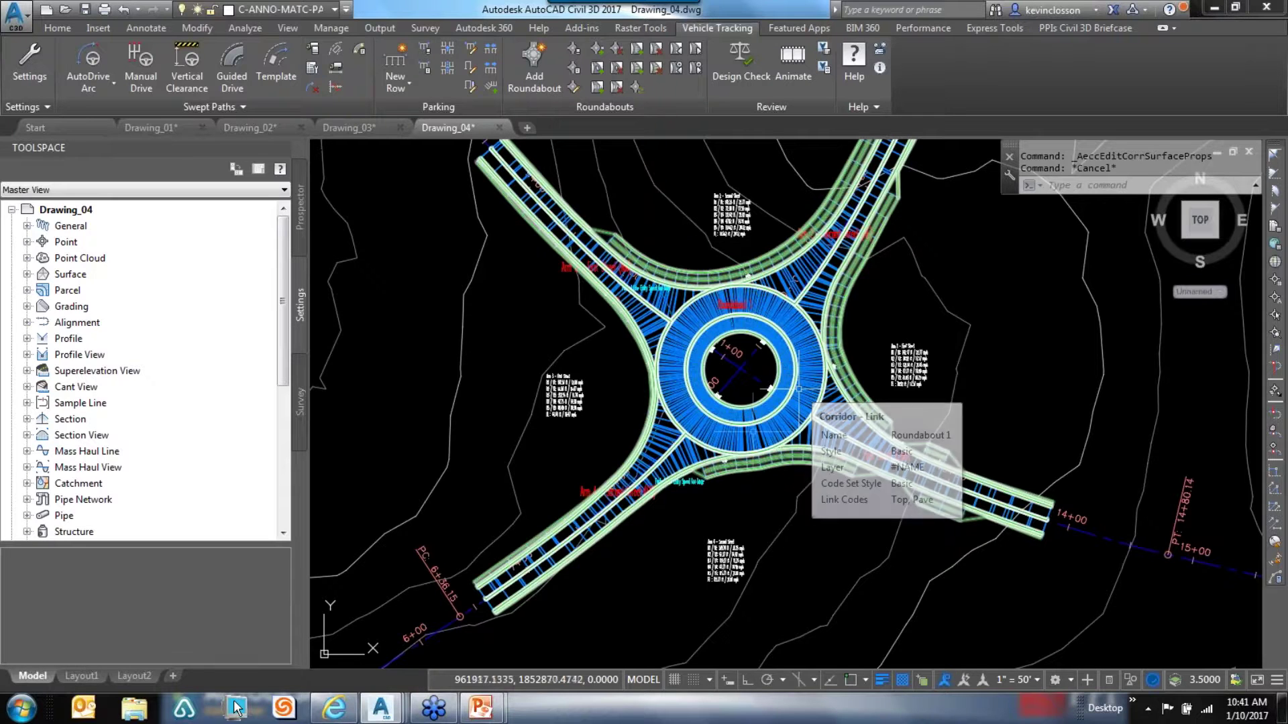
Switch to Drawing_03 and insert the lowboy's vehicle profile in the open area above the swept path
left_click(342, 127)
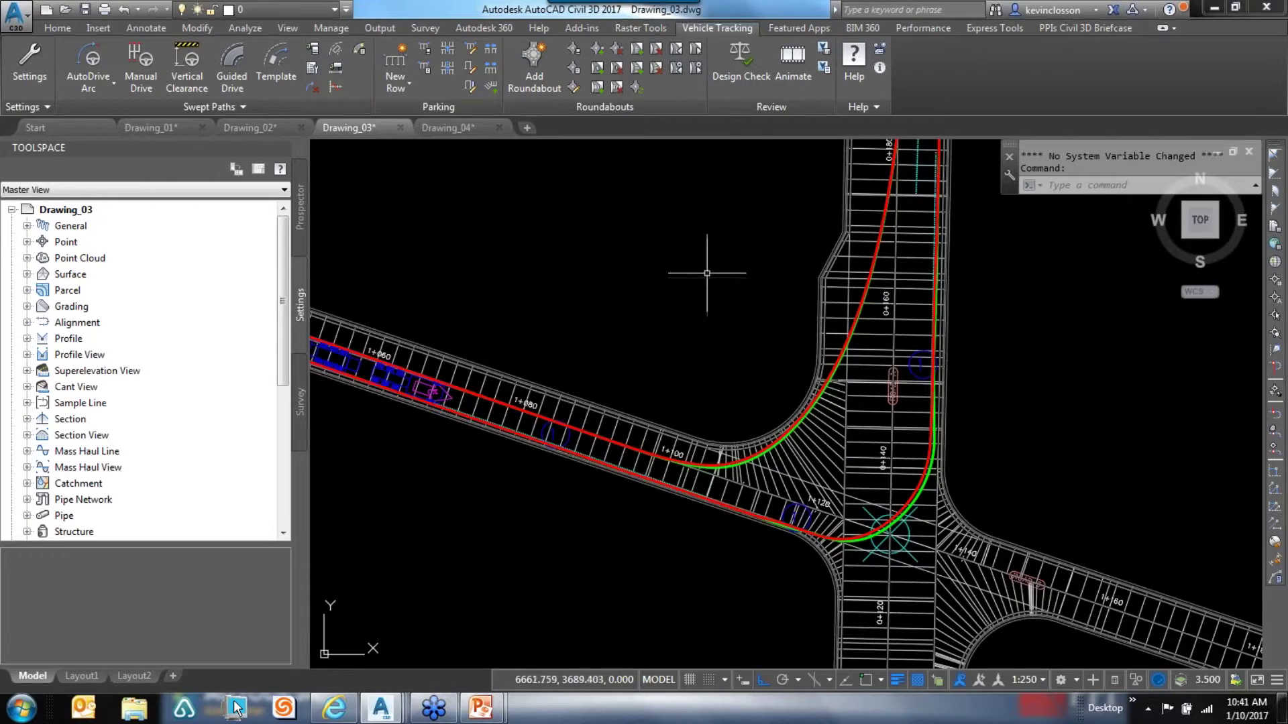
scroll(704, 273, "down", 5)
middle_click_drag(704, 273, 766, 451)
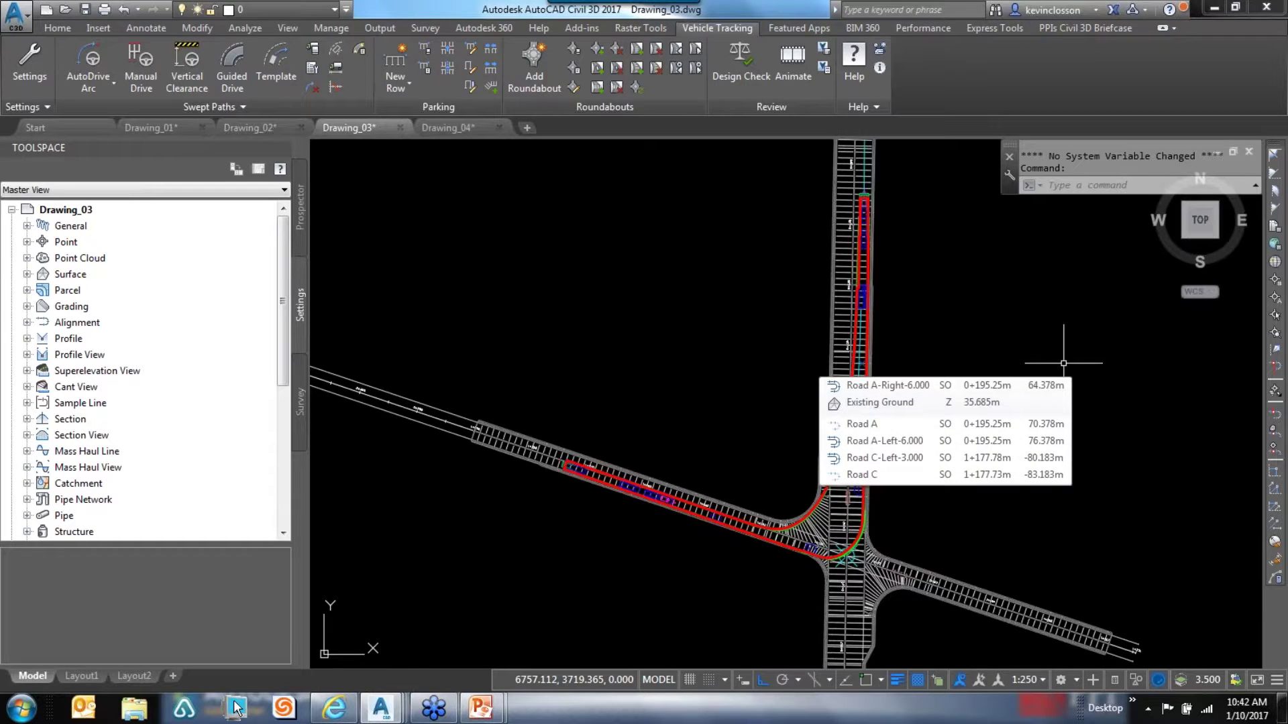
scroll(630, 480, "up", 4)
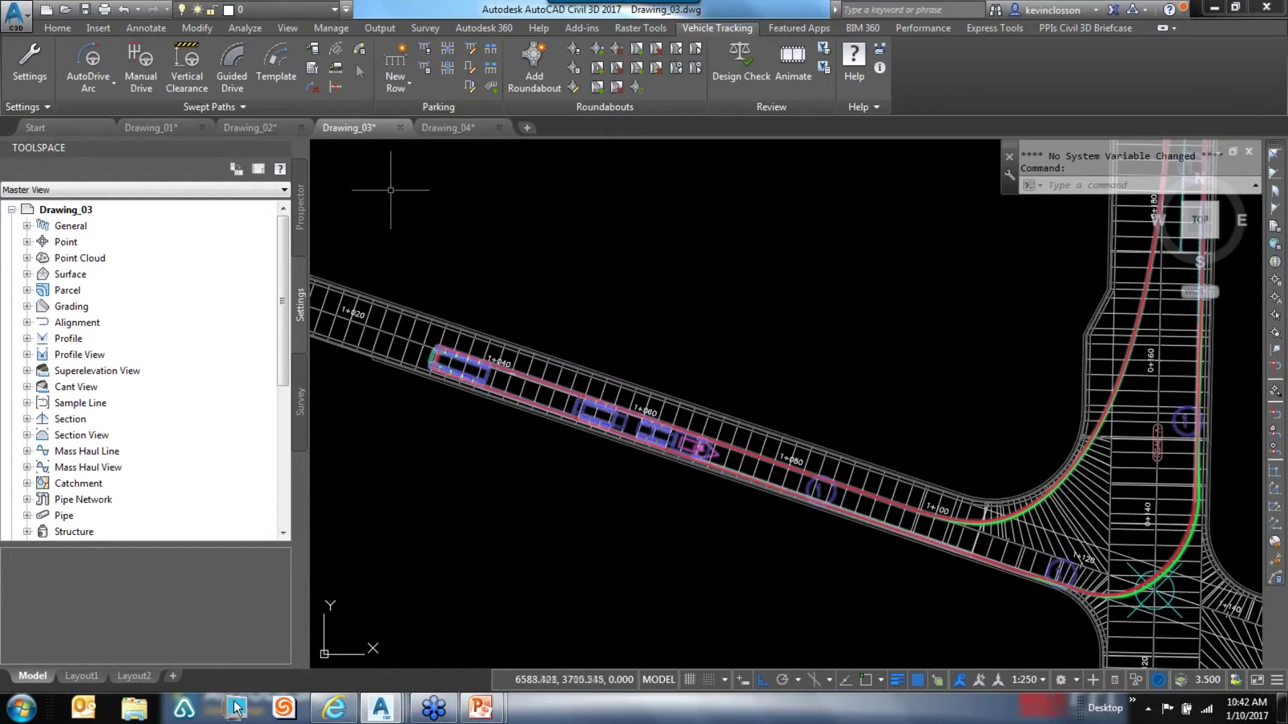
left_click(469, 370)
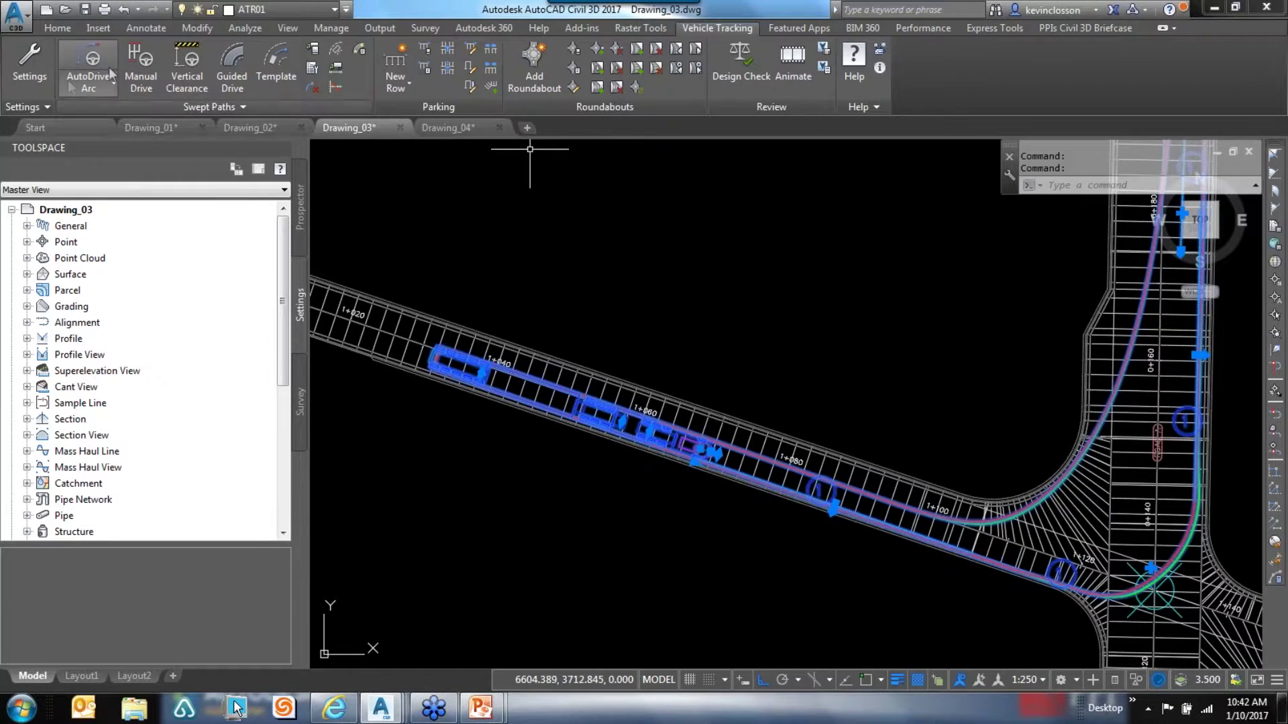
left_click(334, 71)
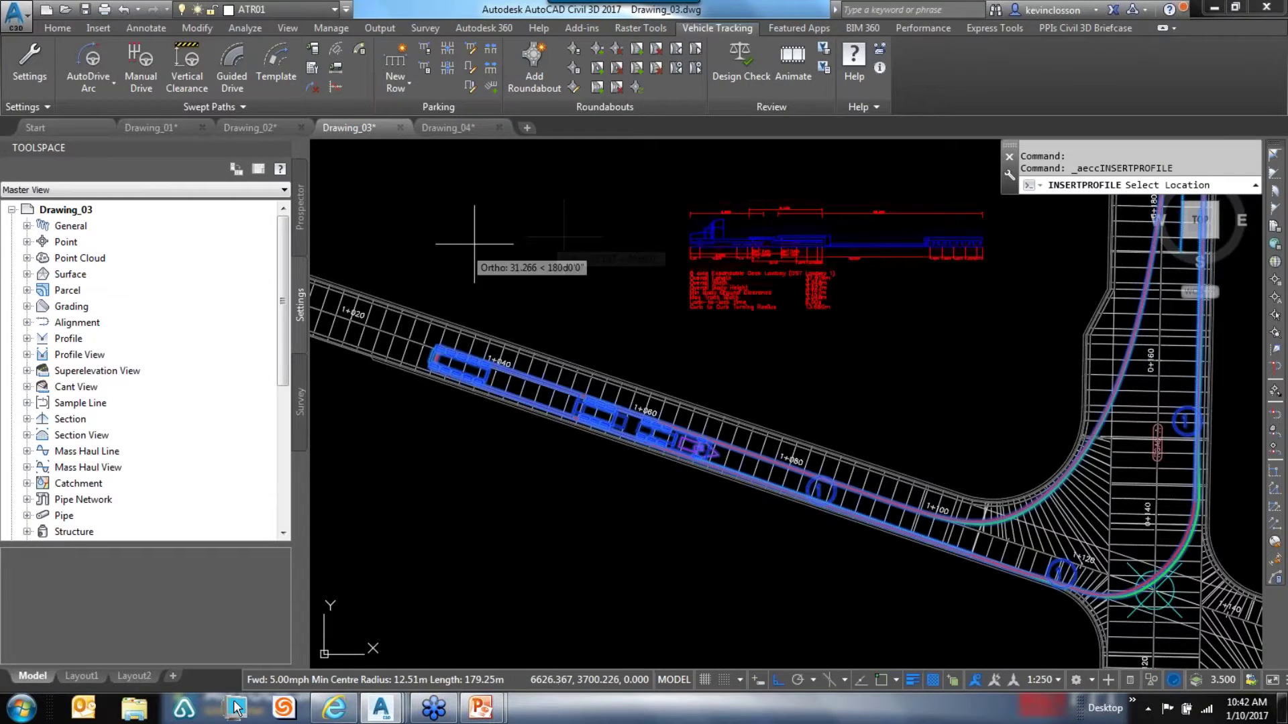
scroll(807, 209, "up", 5)
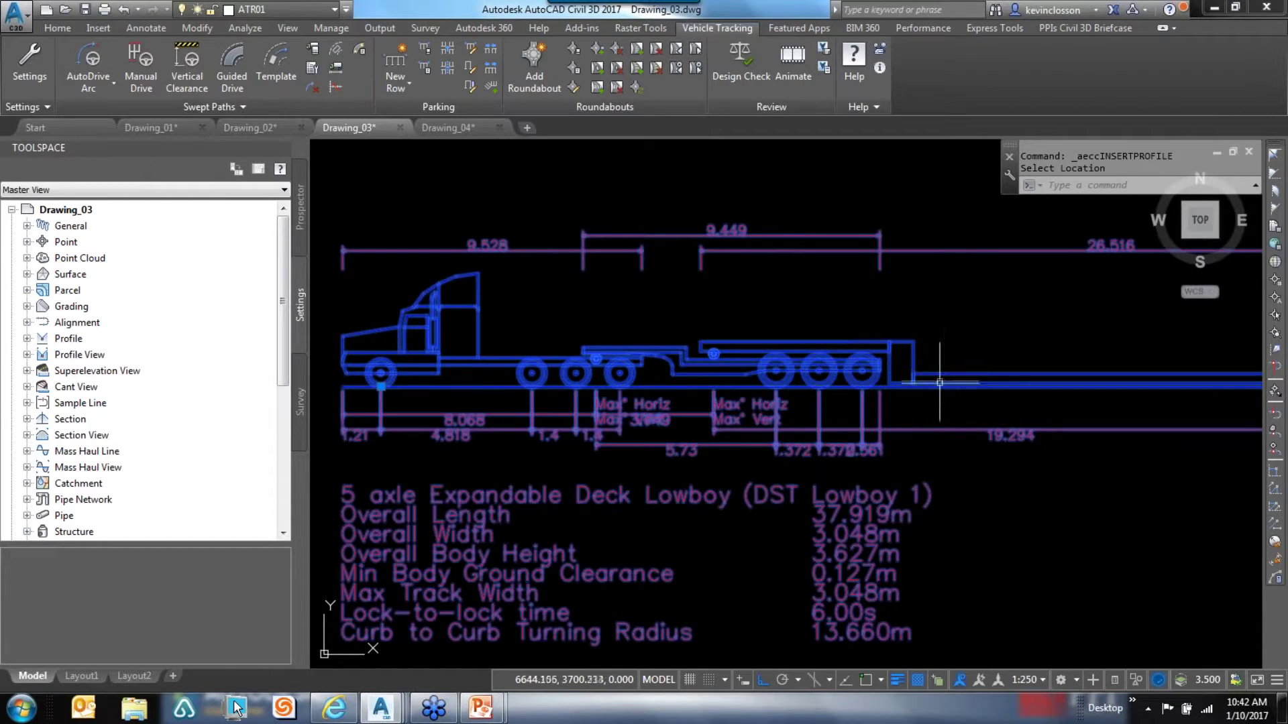
key("Escape")
Examine the inserted vehicle profile and the vehicle's starting position on the side road near station 1+060
scroll(877, 287, "down", 6)
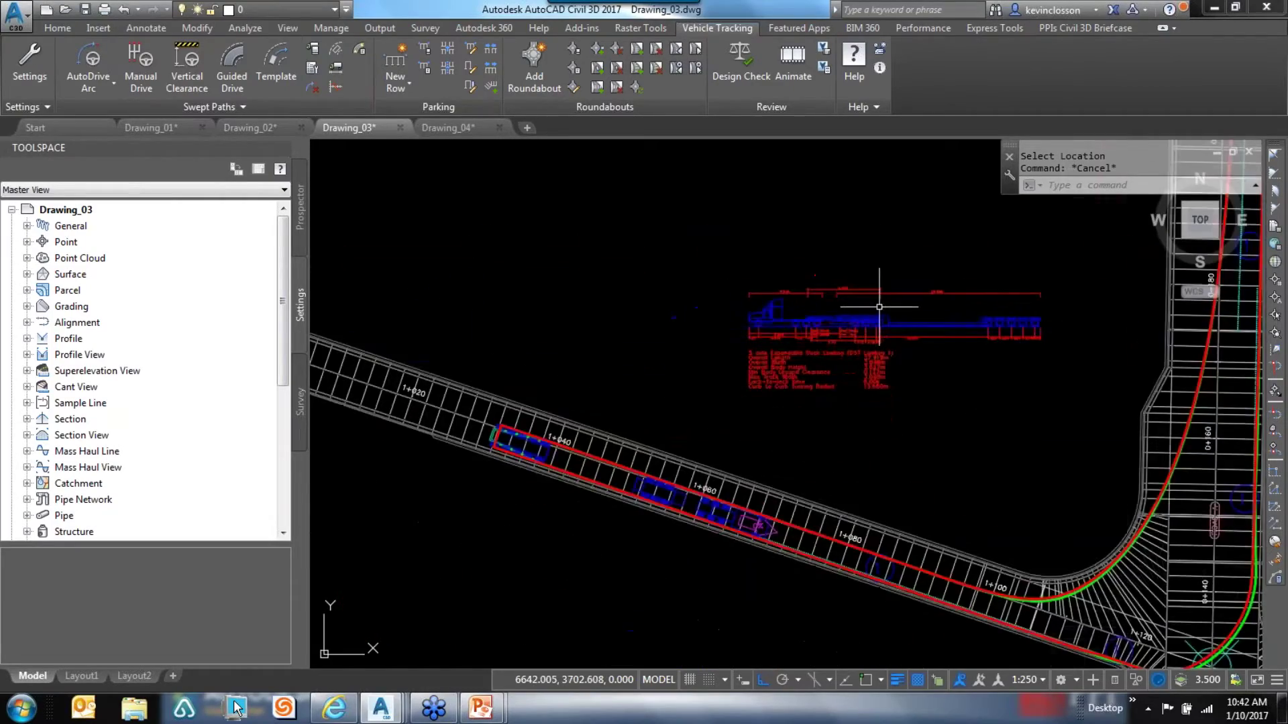
middle_click_drag(963, 450, 613, 425)
scroll(612, 425, "up", 8)
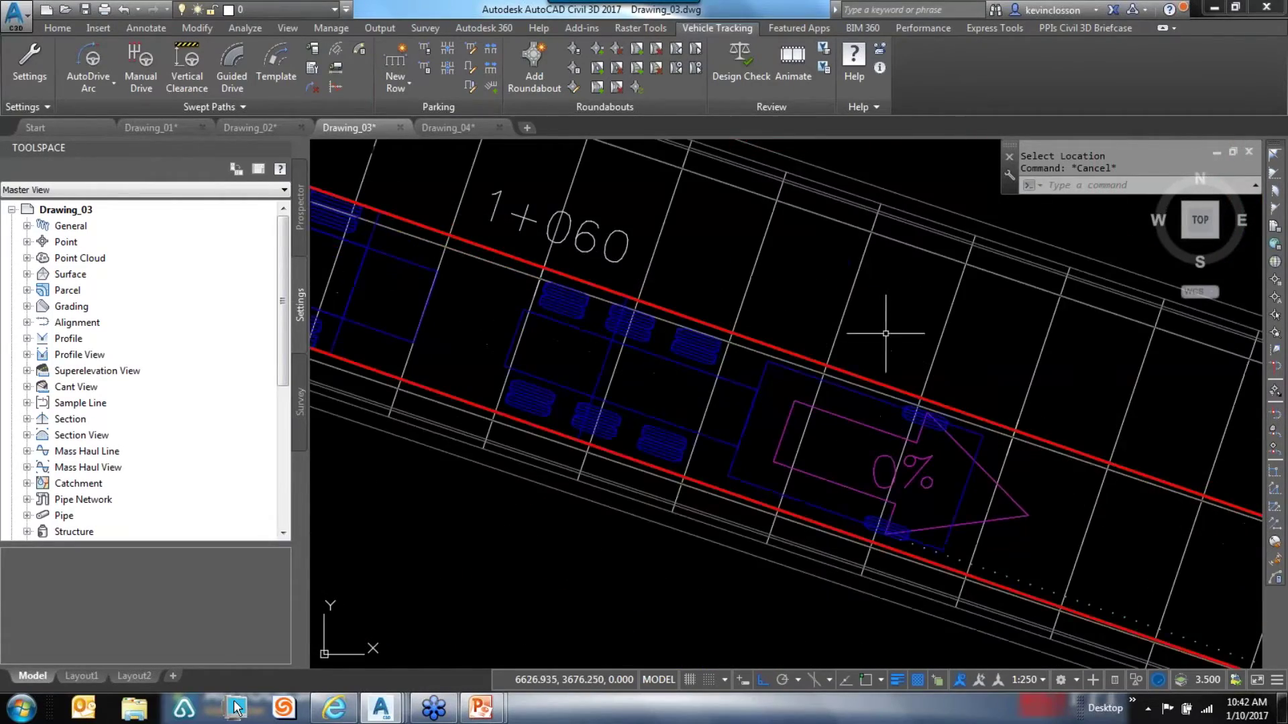
scroll(946, 356, "down", 6)
scroll(896, 286, "up", 2)
mouse_move(897, 287)
middle_mouse_down()
mouse_move(733, 537)
mouse_move(745, 665)
mouse_move(855, 295)
middle_mouse_up()
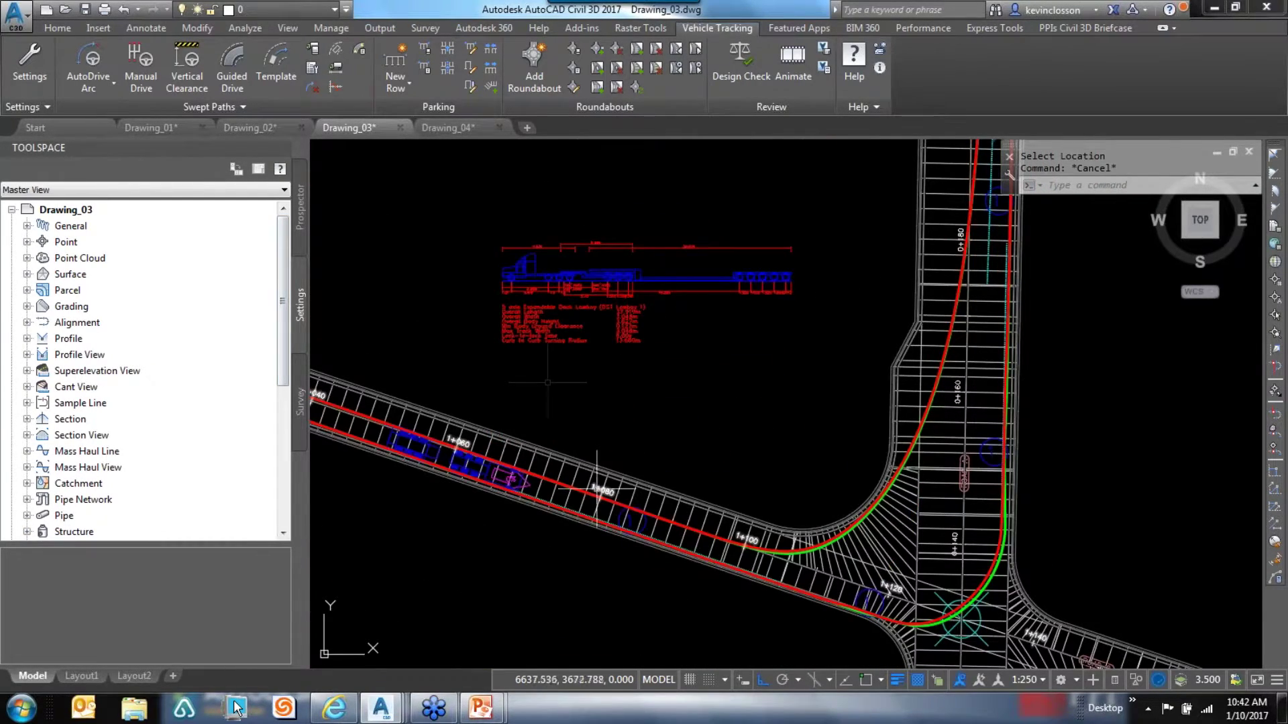
mouse_move(569, 465)
middle_mouse_down()
mouse_move(601, 457)
mouse_move(599, 472)
middle_mouse_up()
scroll(598, 467, "up", 2)
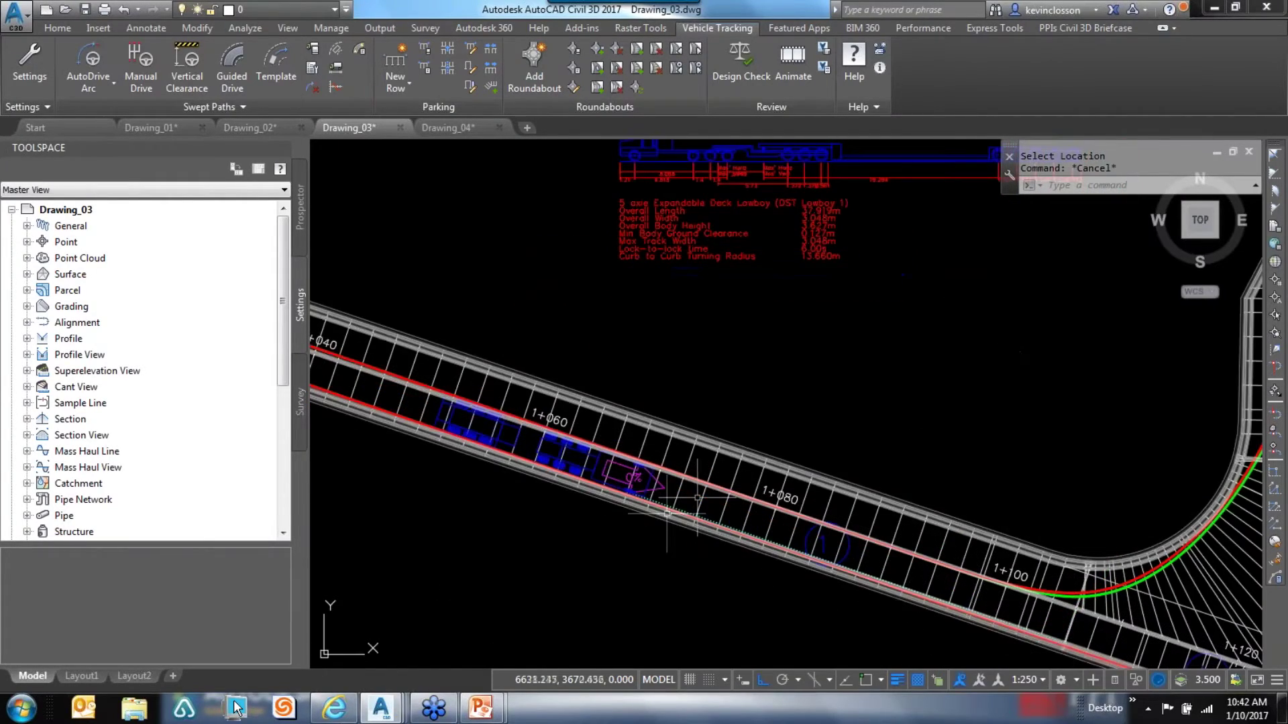
Place Body outline (plan) outlines of the vehicle at several positions along the swept path, through the turn and up Road A
left_click(593, 450)
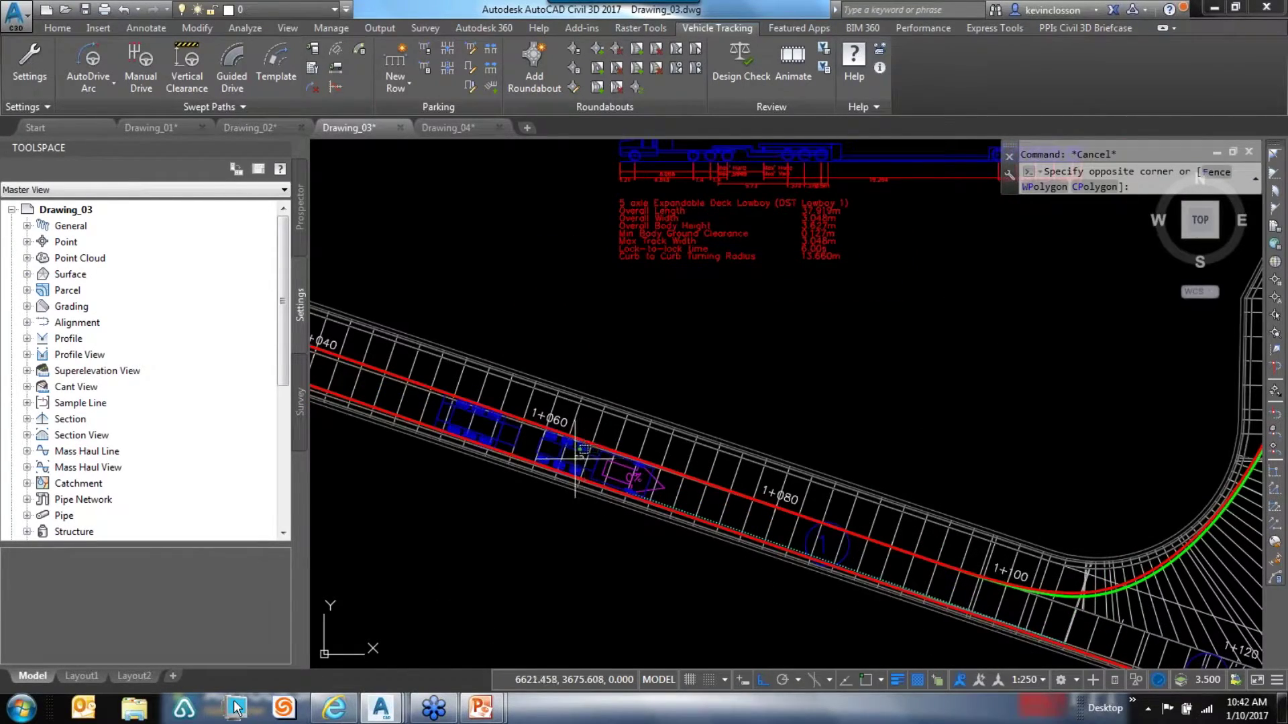
key("Escape")
key("Escape")
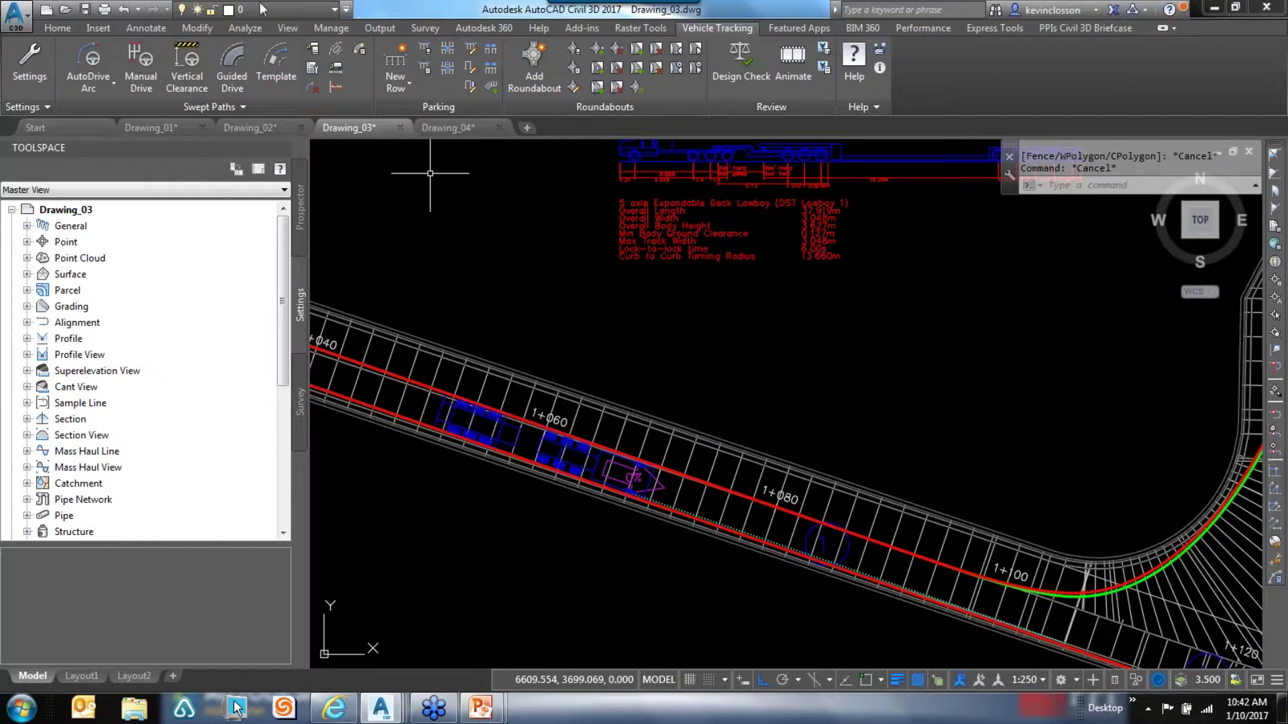
left_click(572, 468)
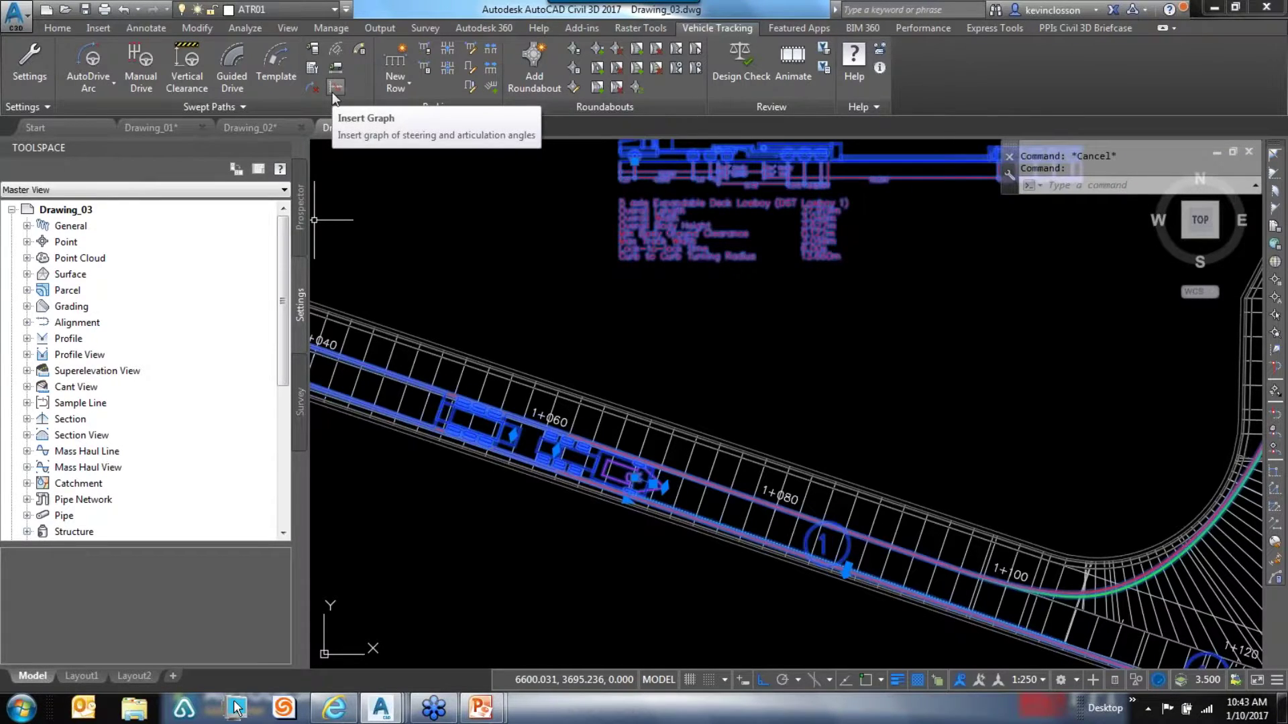
left_click(337, 50)
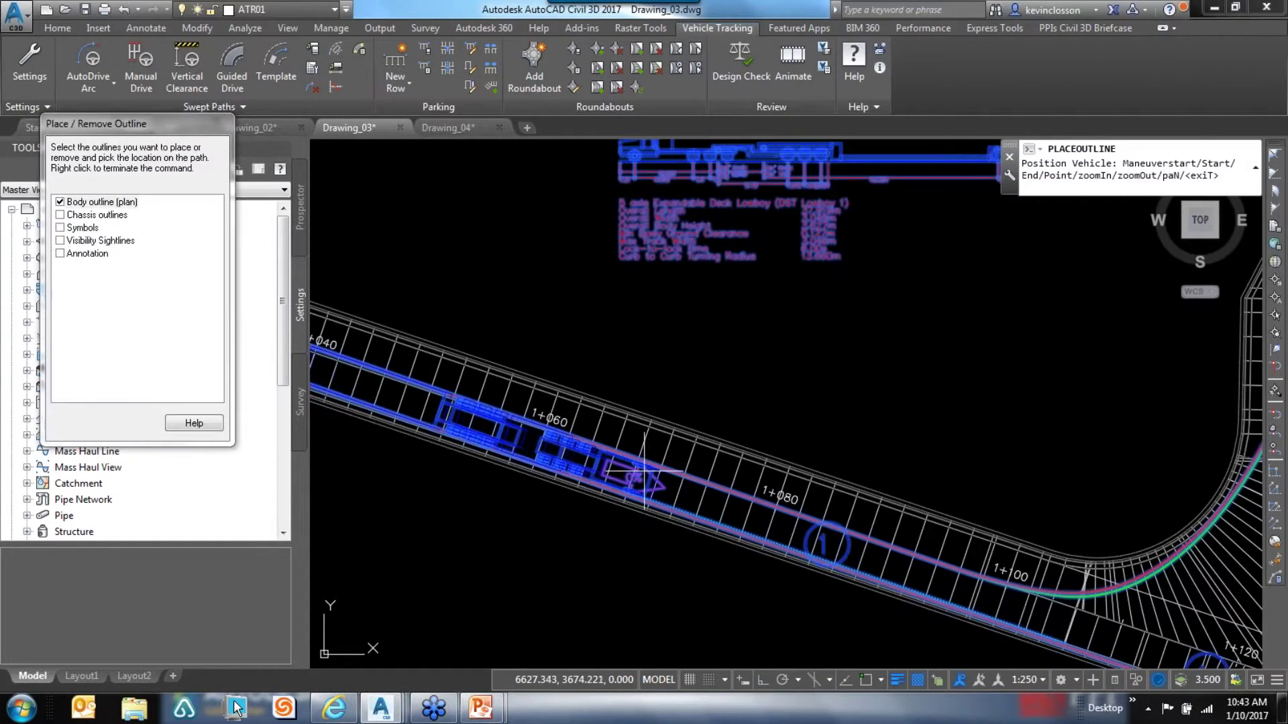
left_click_drag(102, 136, 261, 176)
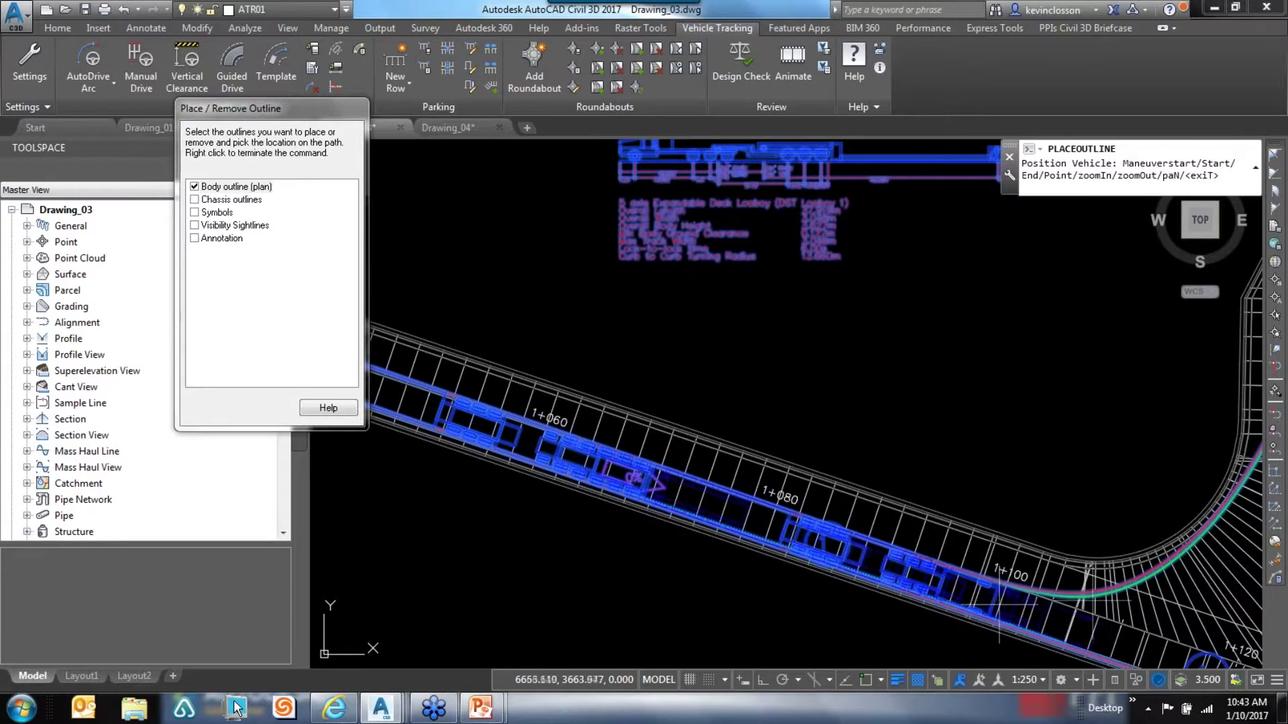
scroll(1111, 599, "down", 2)
middle_click_drag(1112, 599, 749, 591)
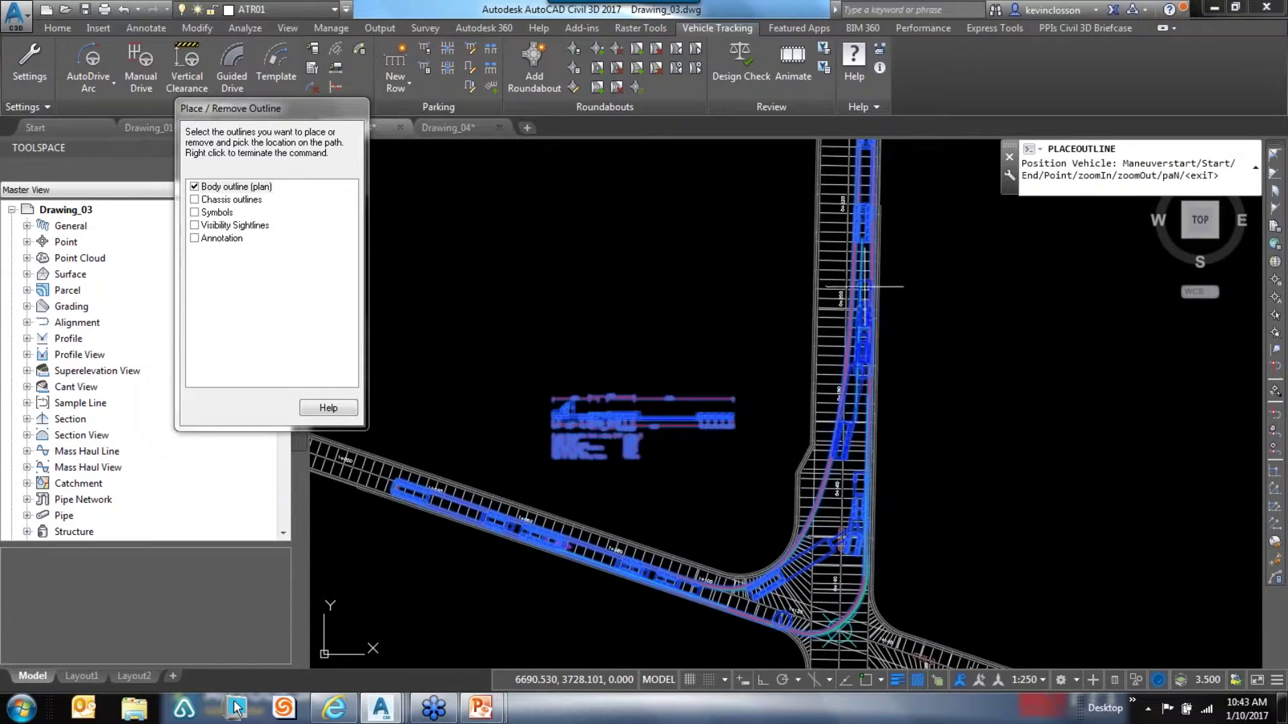
right_click(914, 291)
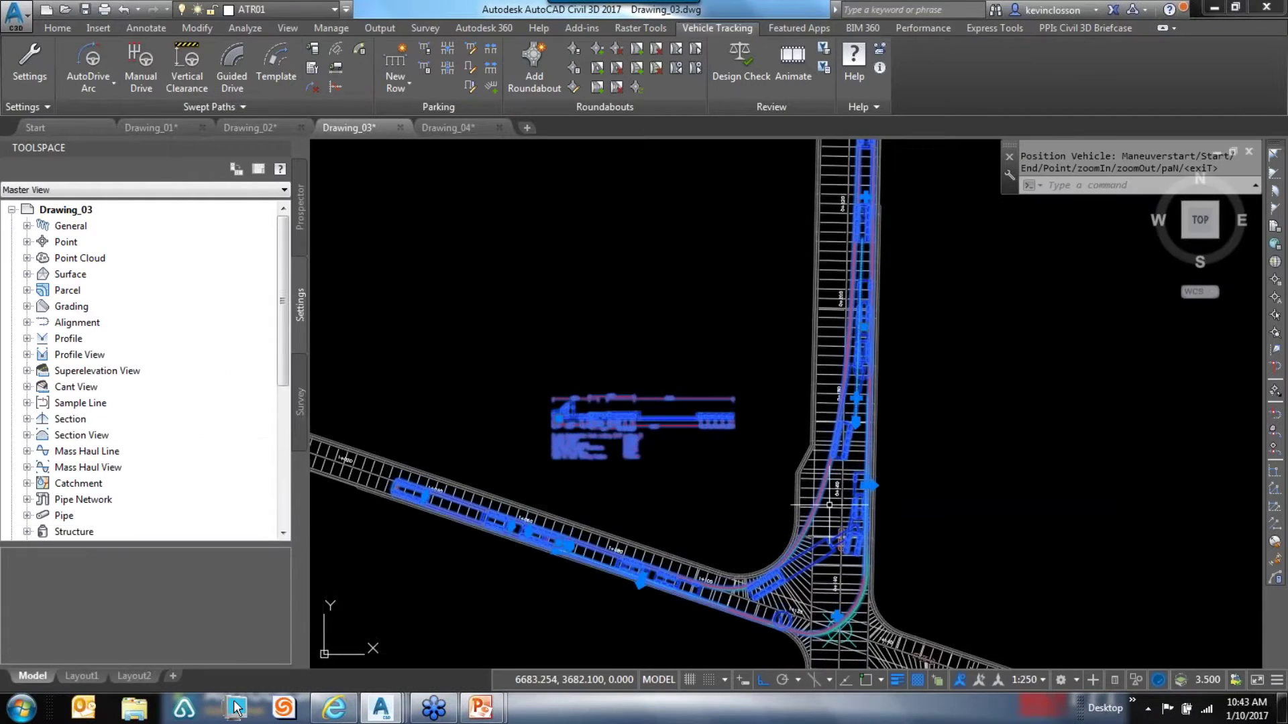
Examine the placed vehicle outlines through the turn at the intersection
scroll(859, 524, "up", 5)
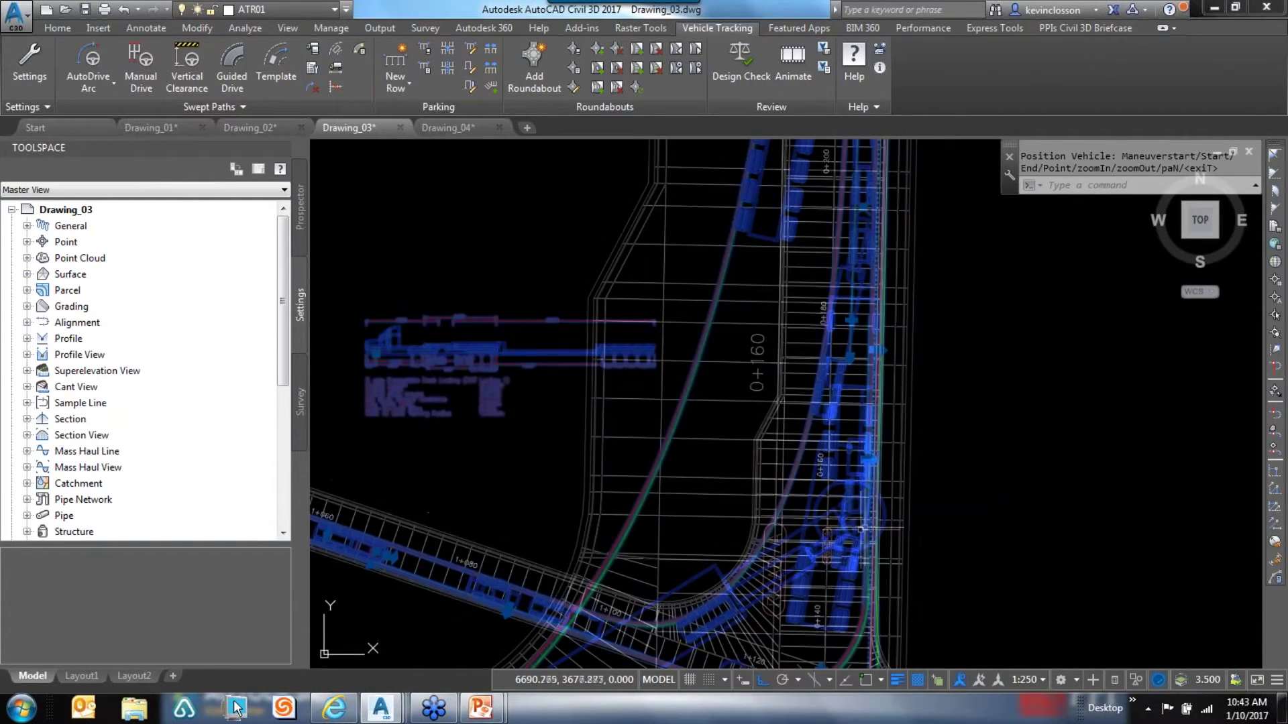
scroll(864, 397, "down", 5)
scroll(940, 429, "up", 3)
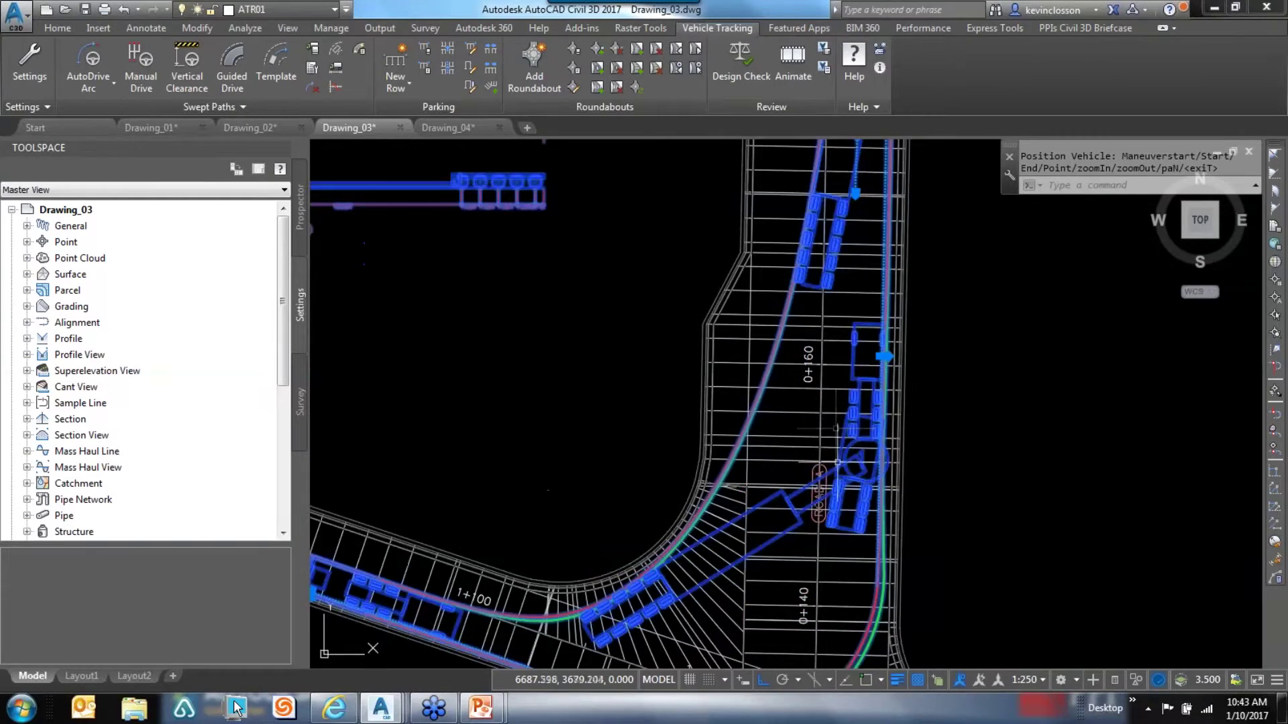
scroll(1055, 442, "down", 1)
scroll(1037, 394, "down", 2)
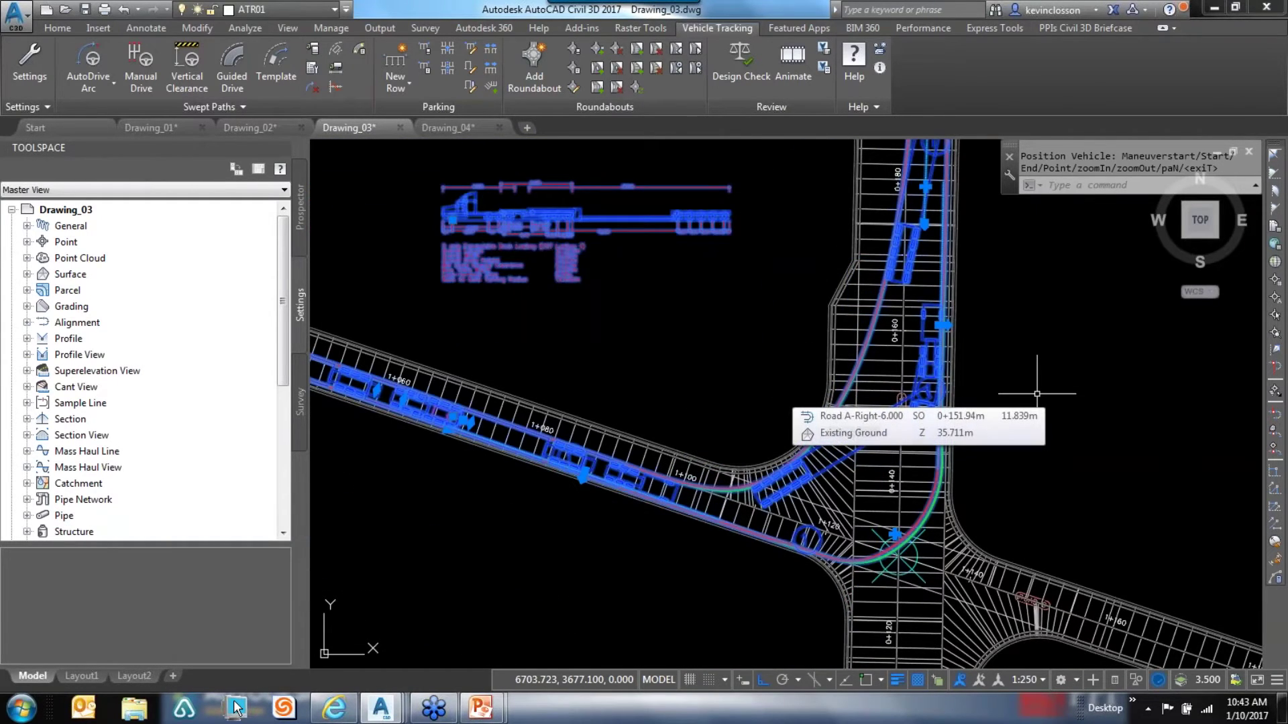
mouse_move(1037, 393)
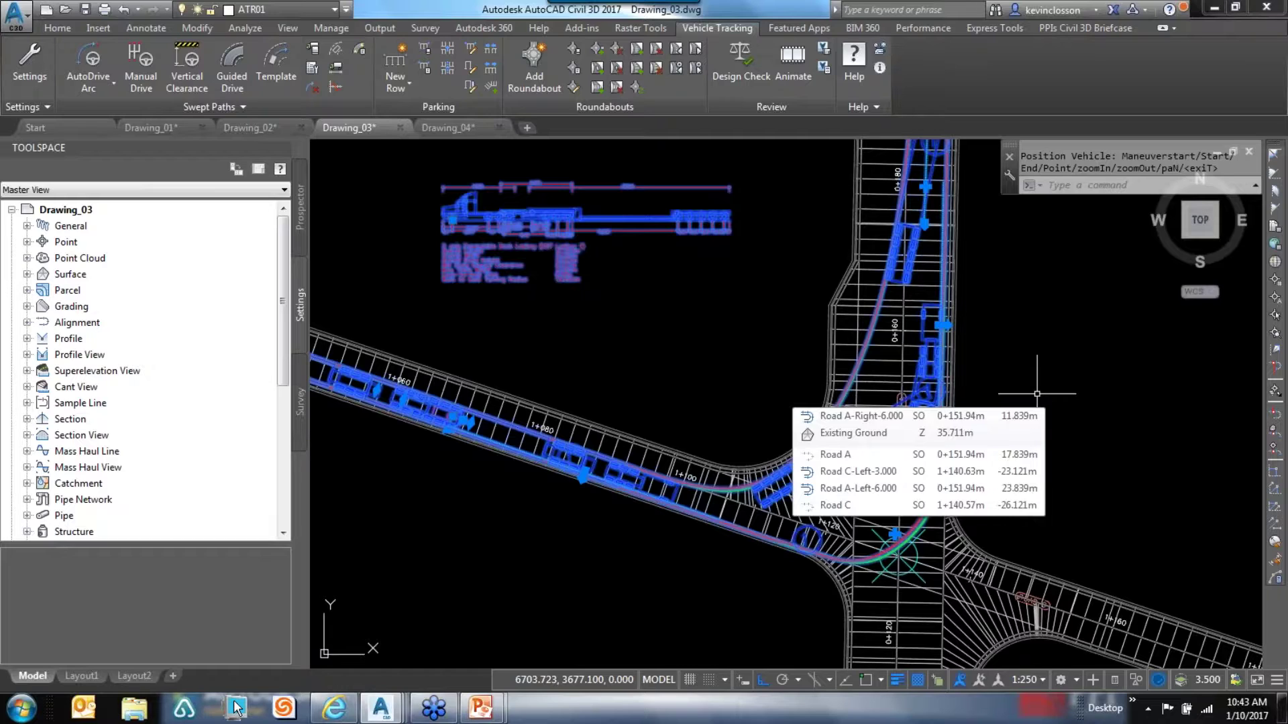
left_click(1037, 394)
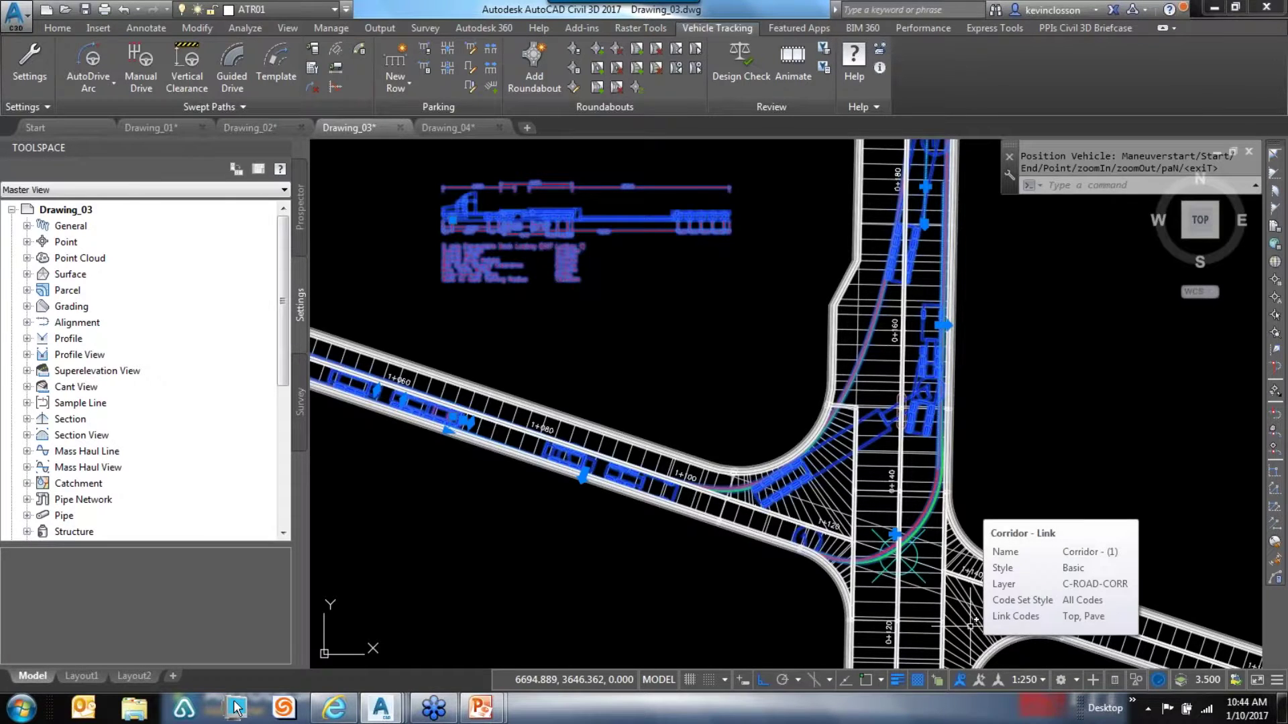
Insert a ground conflict analysis for the swept path using the default height and ground clearance values, and inspect the hatched area
left_click(358, 50)
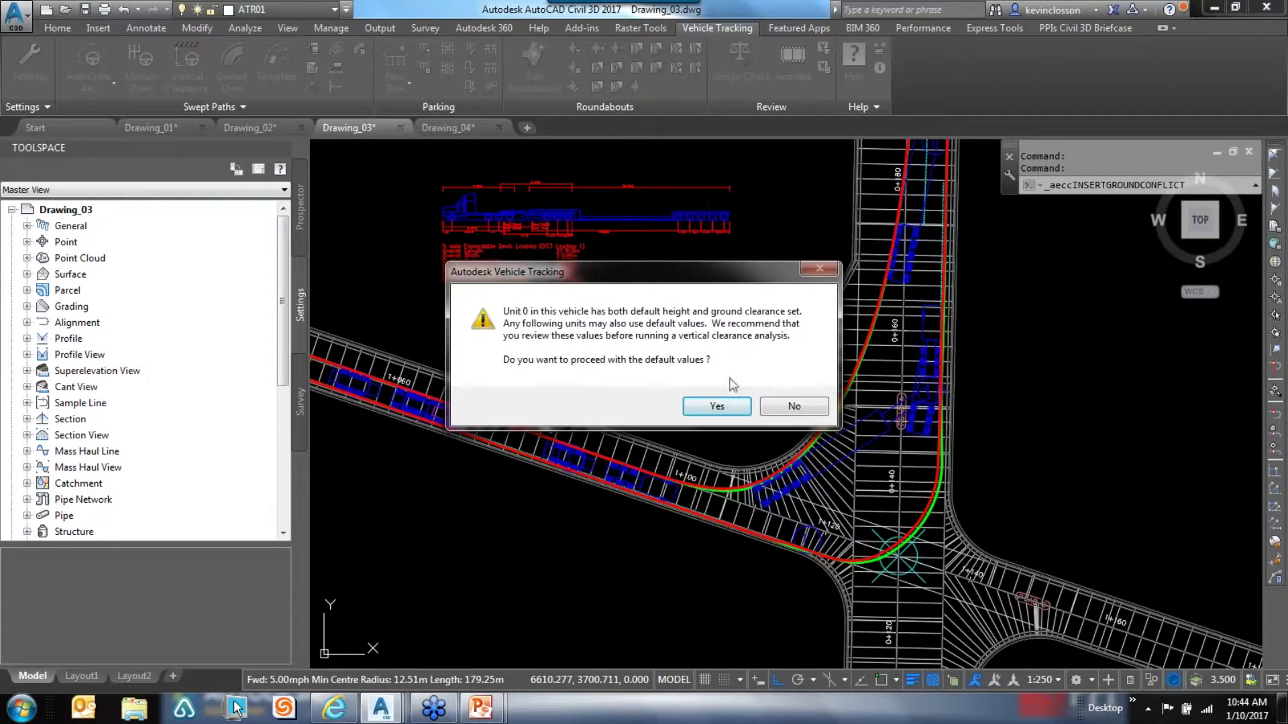
left_click(718, 407)
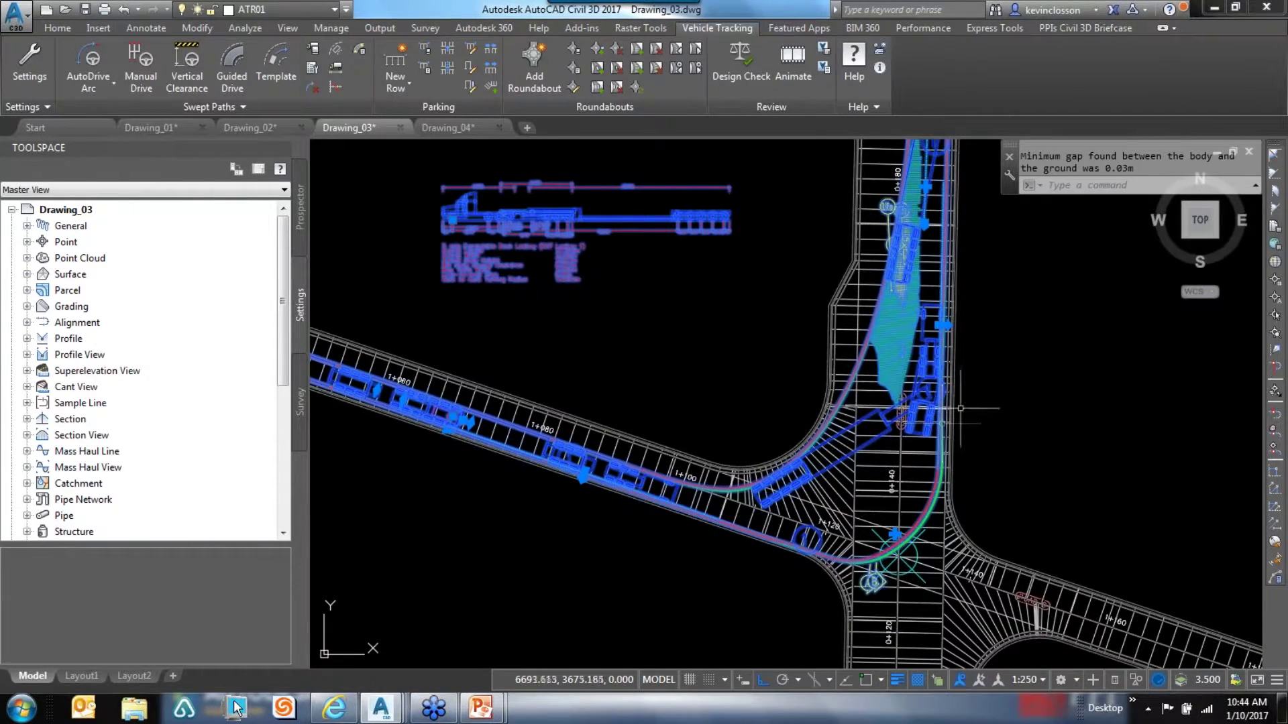
key("Escape")
key("Escape")
mouse_move(1000, 340)
middle_mouse_down()
mouse_move(966, 376)
mouse_move(903, 503)
middle_mouse_up()
scroll(872, 493, "up", 5)
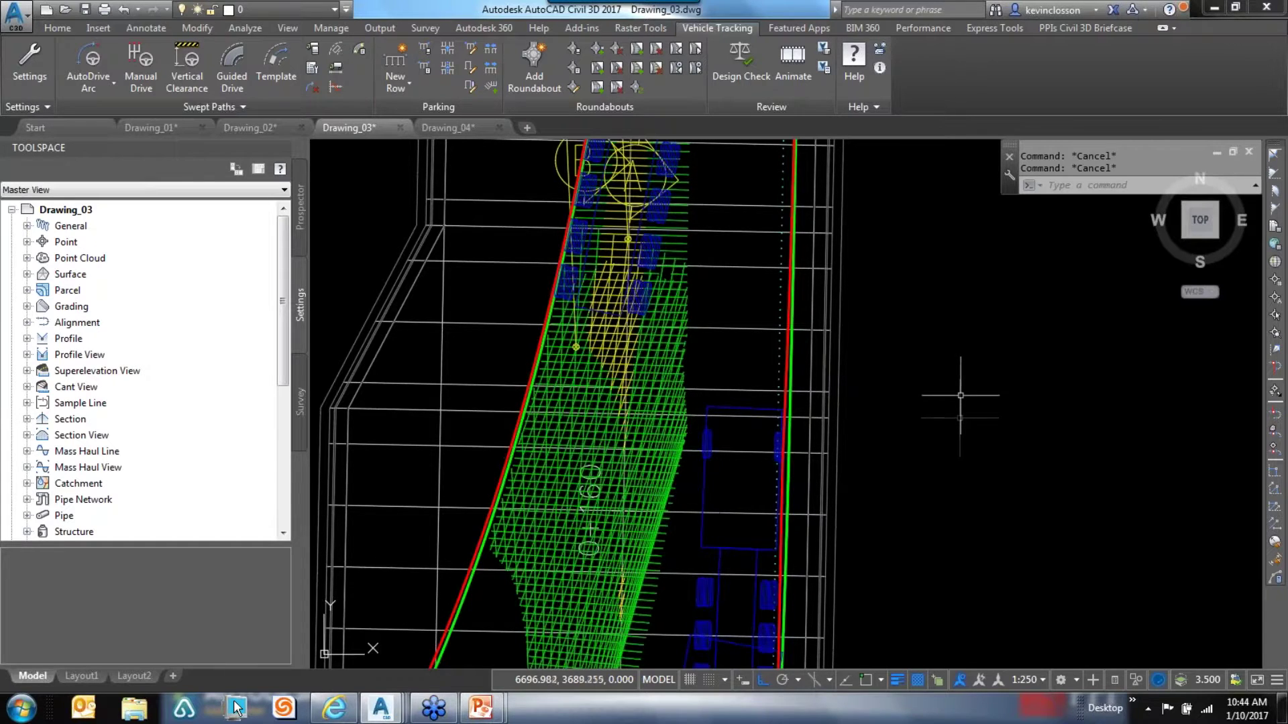
scroll(960, 413, "down", 5)
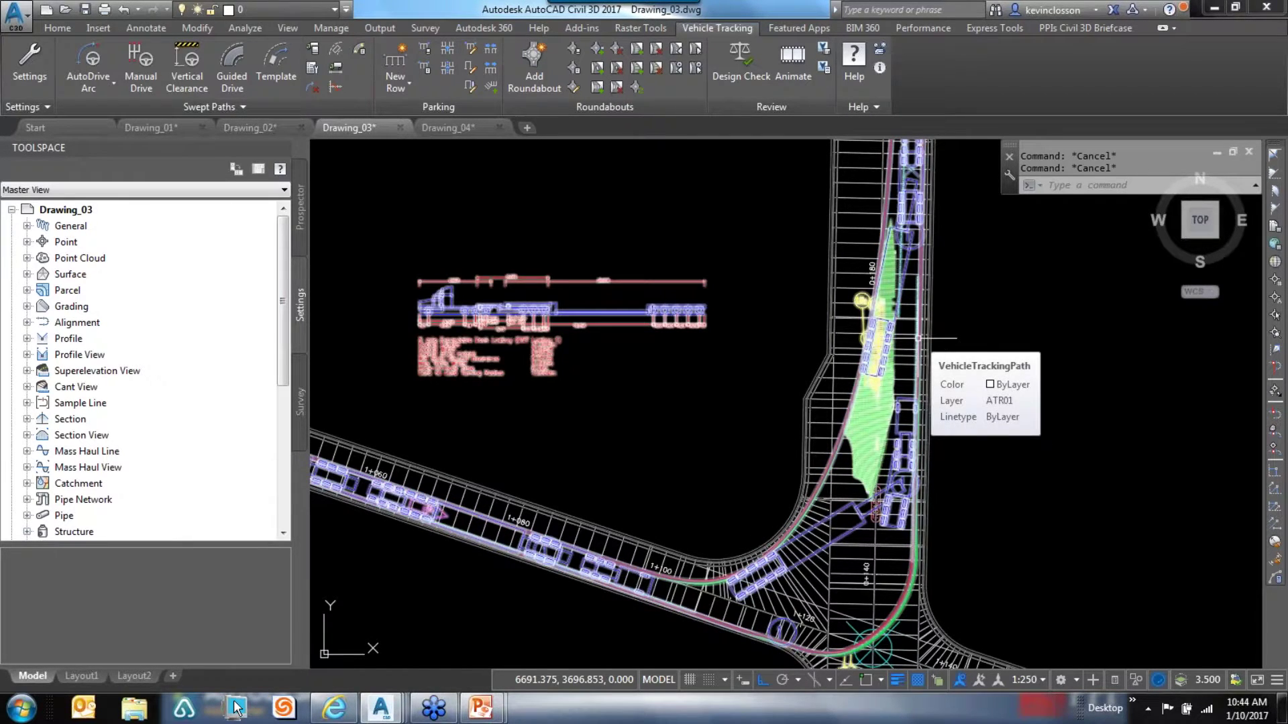
scroll(1035, 288, "down", 4)
mouse_move(1058, 431)
middle_mouse_down()
mouse_move(934, 422)
mouse_move(869, 381)
middle_mouse_up()
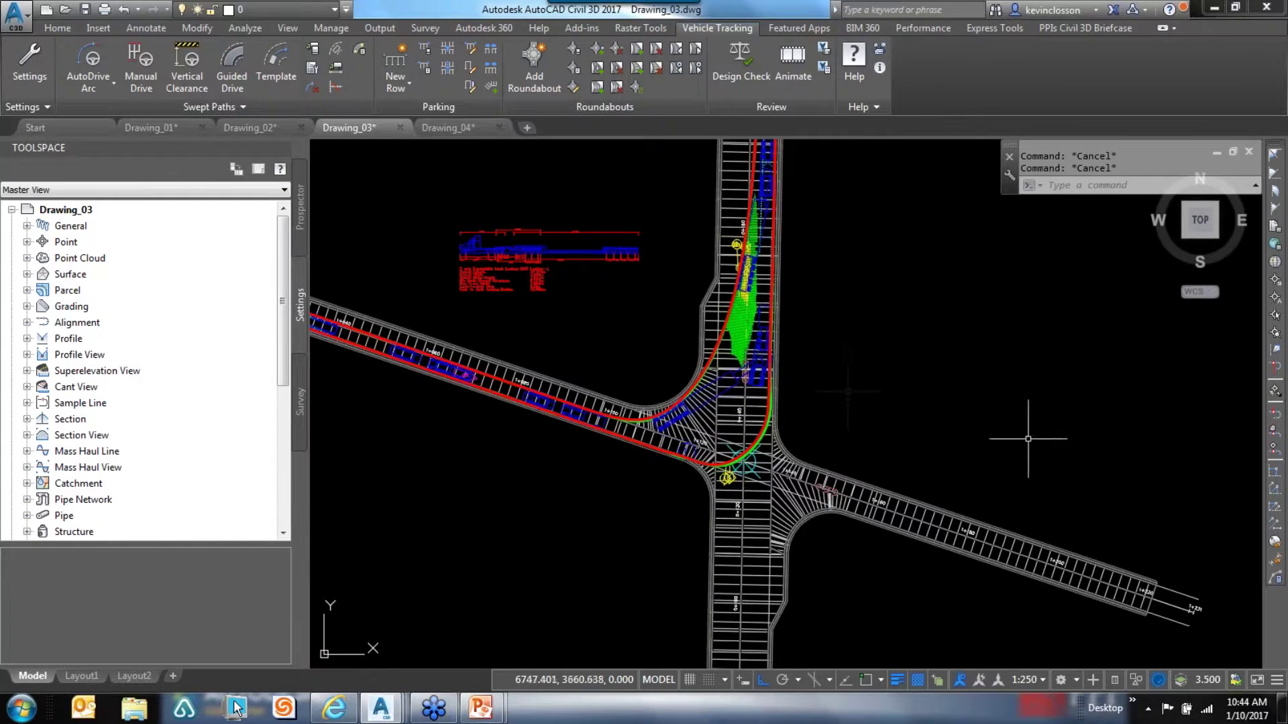
Switch to the running PowerPoint slide show
mouse_move(479, 711)
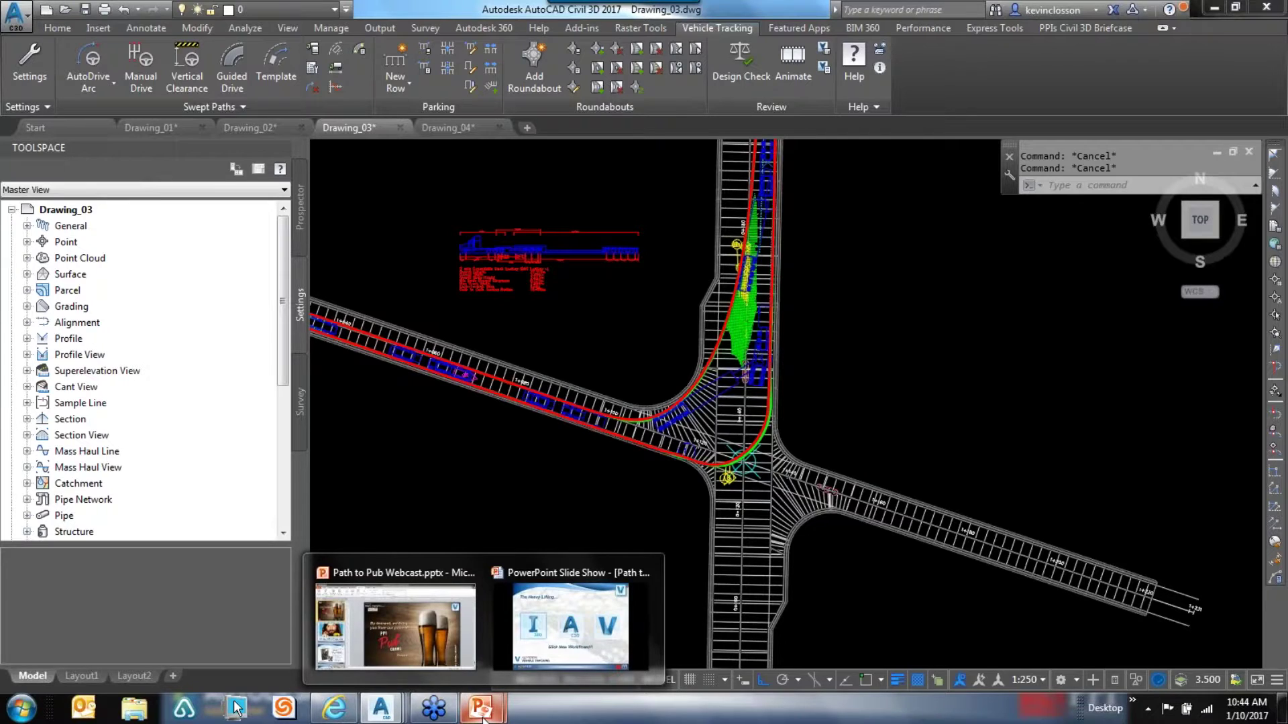
left_click(570, 625)
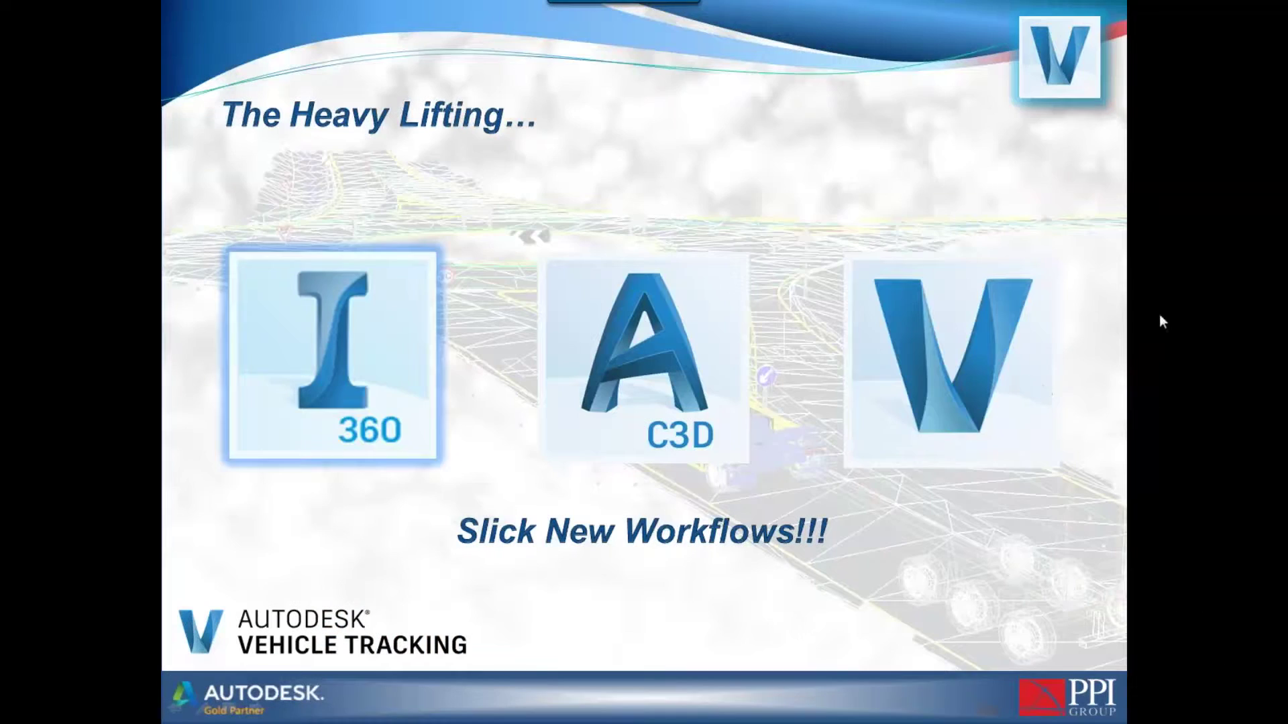